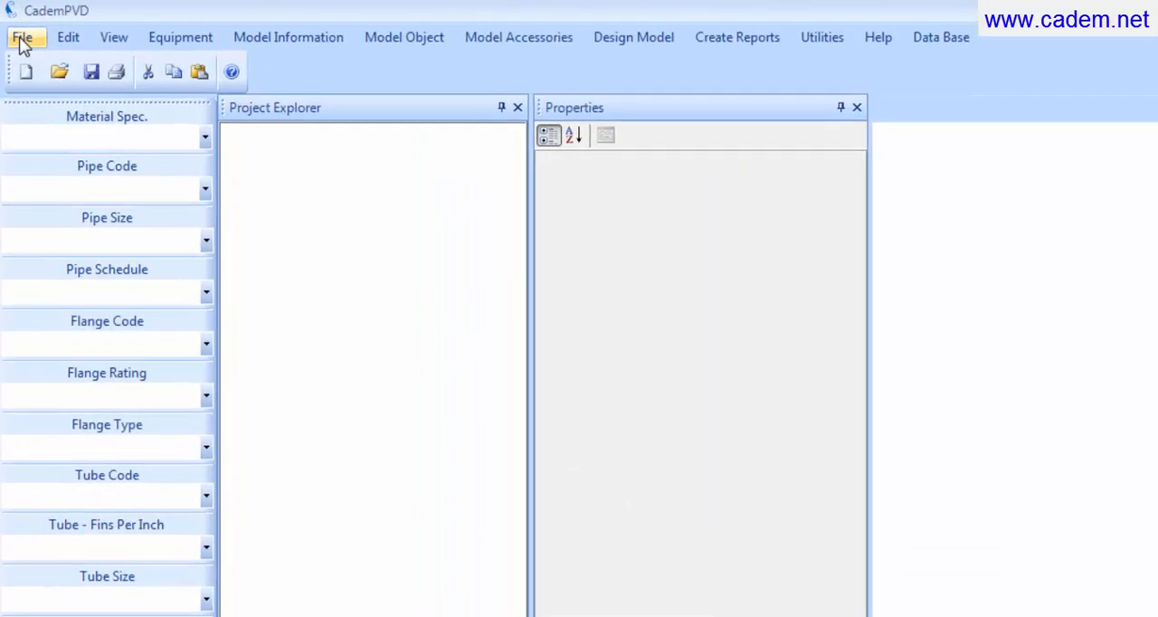
# Step: Create a new project and set its description to ABC Company Ltd
pyautogui.click(22, 41)
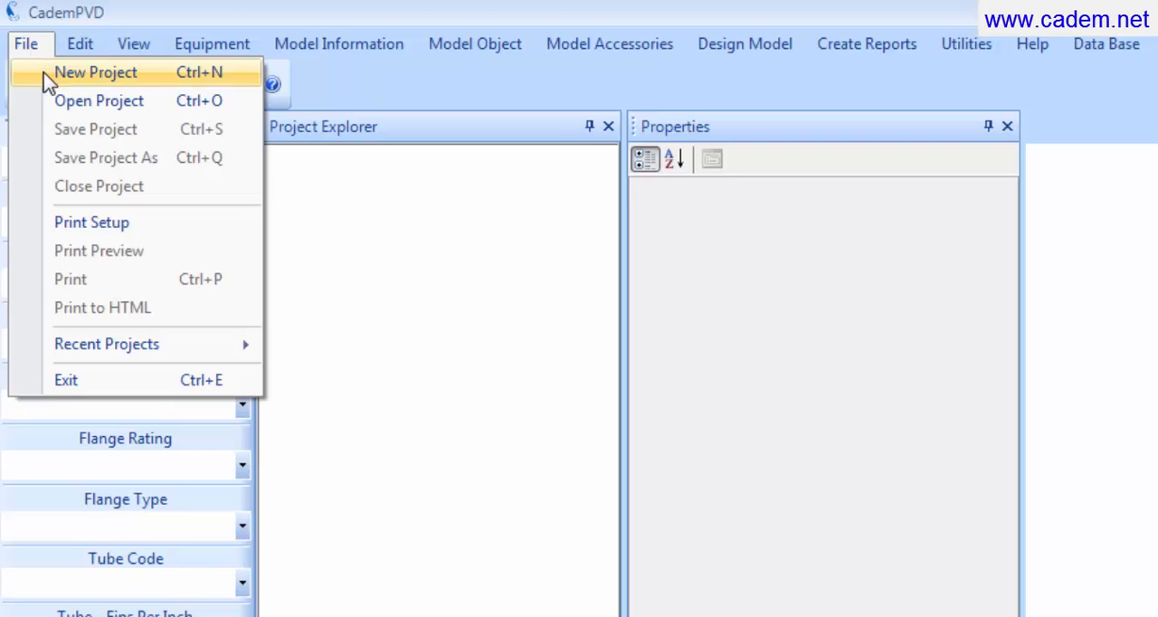
pyautogui.click(45, 76)
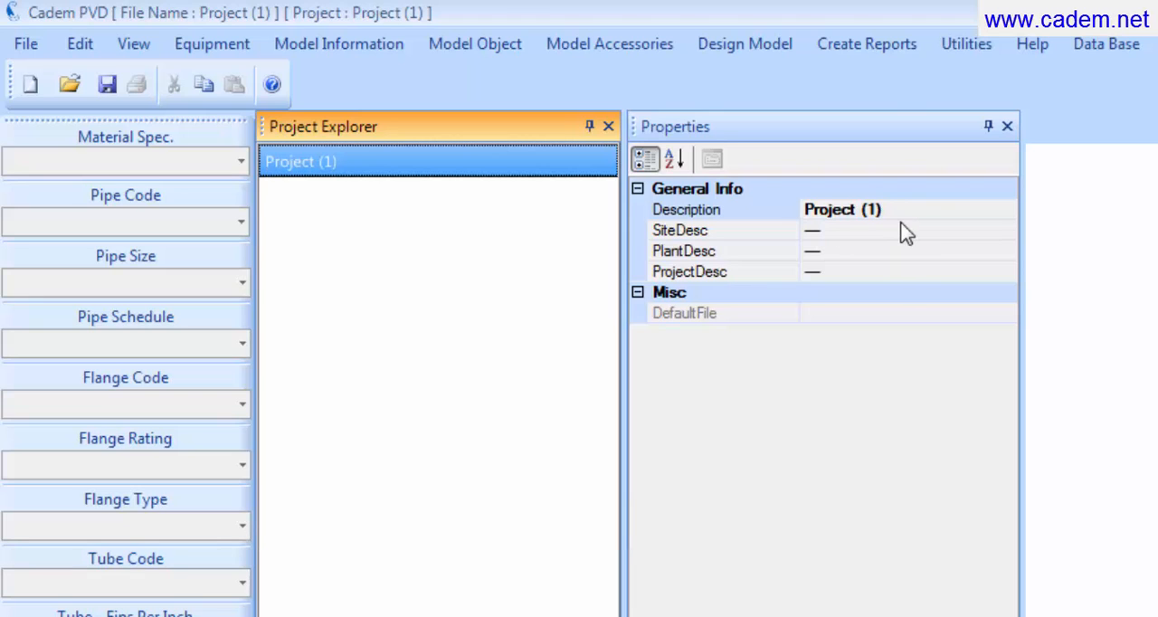
pyautogui.click(921, 208)
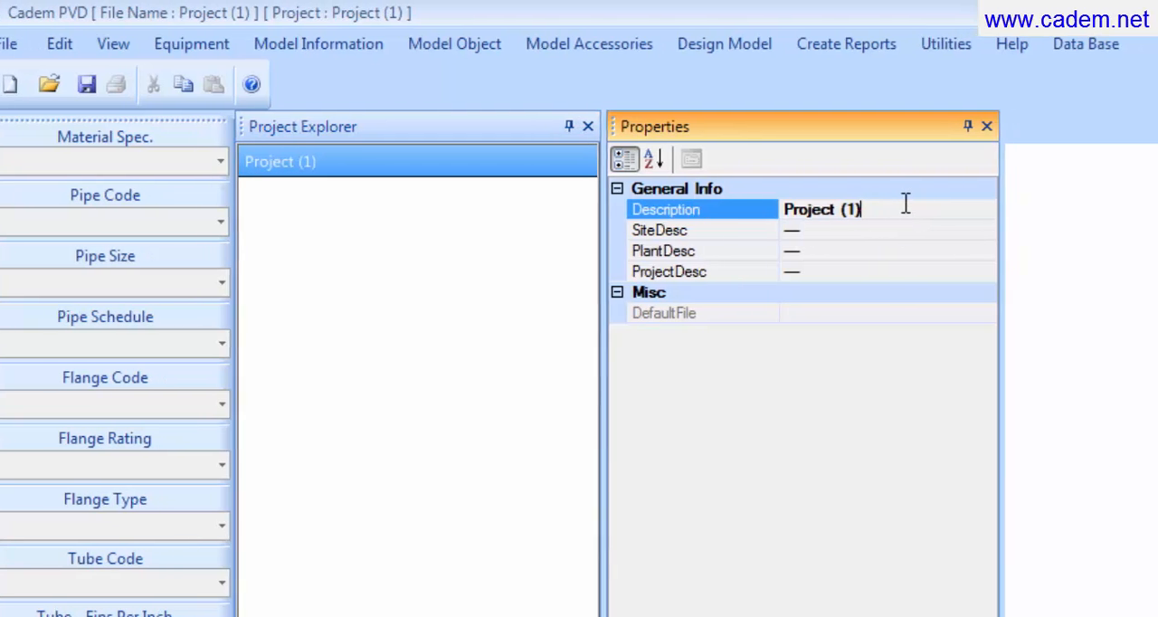
pyautogui.click(926, 206)
pyautogui.press('BackSpace')
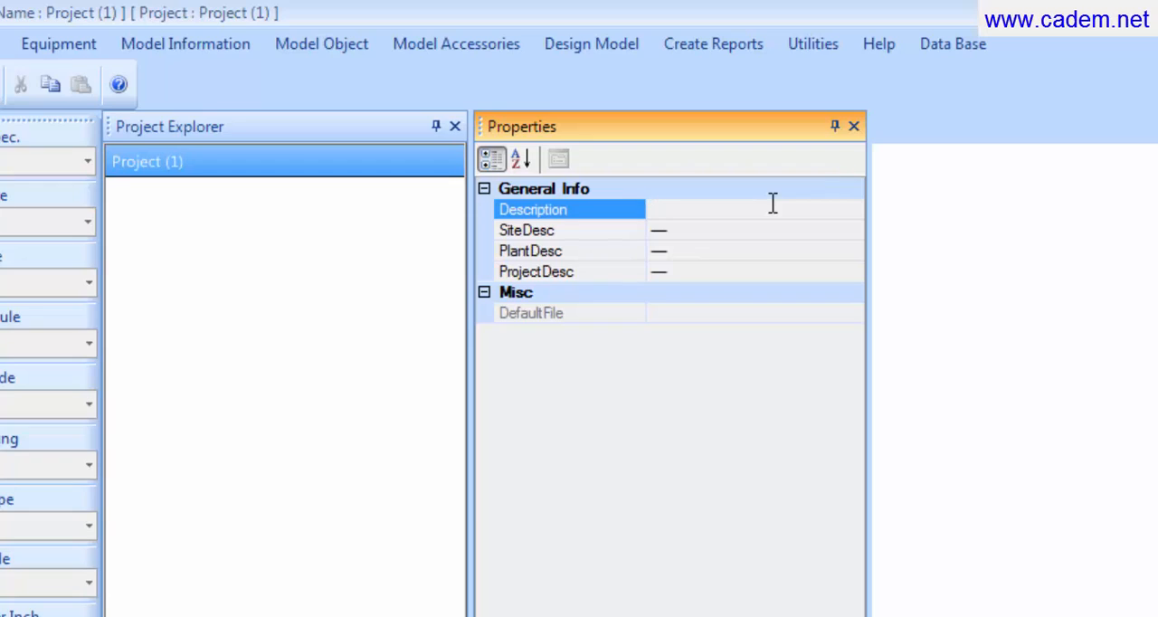
pyautogui.write('ABC Comp')
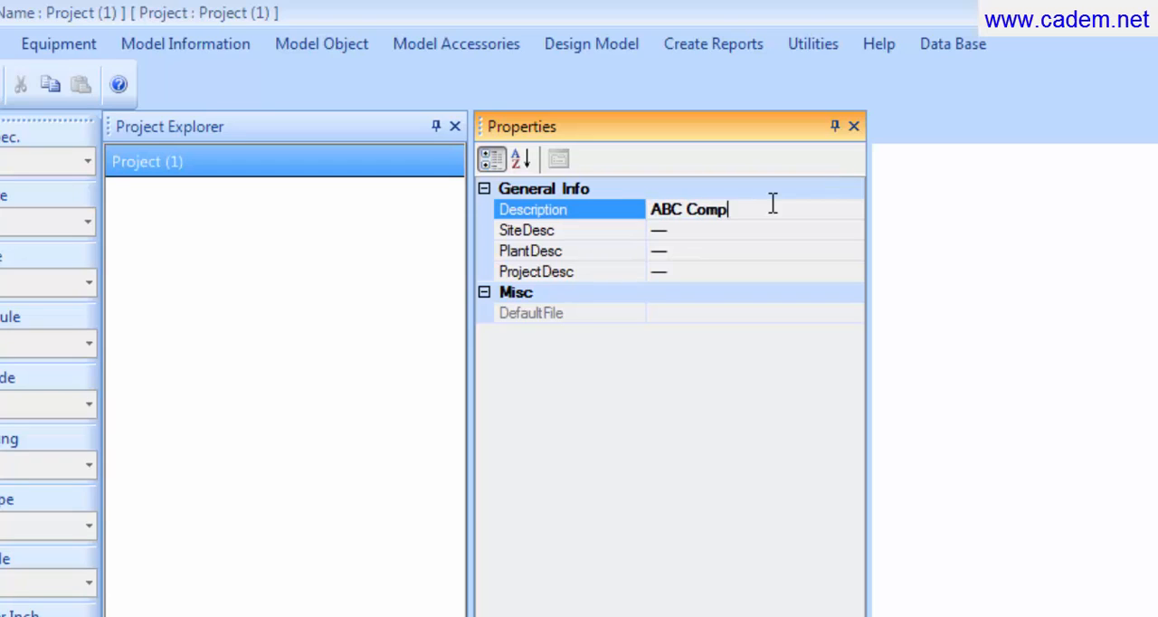
pyautogui.write('any Ltd.')
# Step: Set the project's site description to Pune Site and its plant description to Gas Processing Plant
pyautogui.click(764, 224)
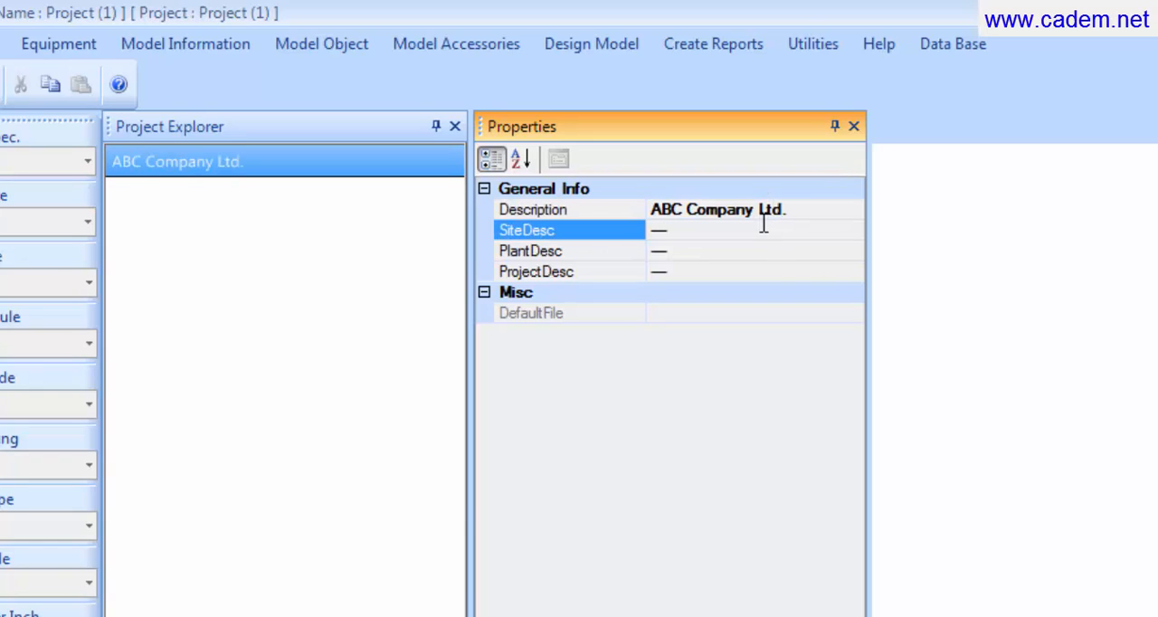
pyautogui.hotkey('shift', 'Home')
pyautogui.press('Delete')
pyautogui.write('Pune Site')
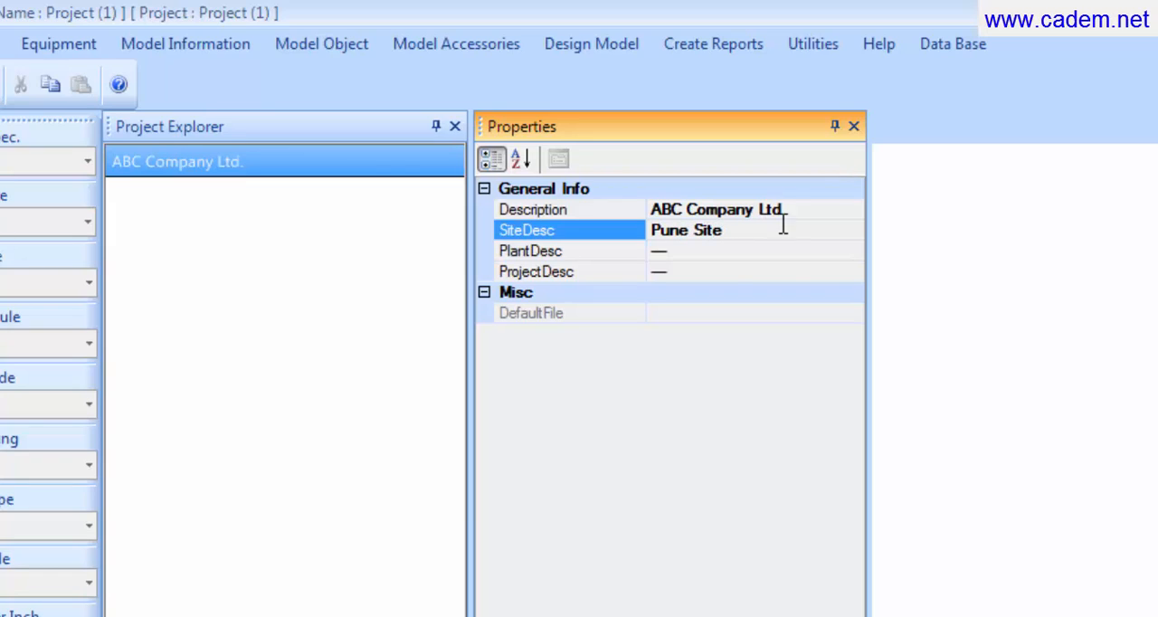
pyautogui.click(711, 246)
pyautogui.hotkey('shift', 'Home')
pyautogui.press('Delete')
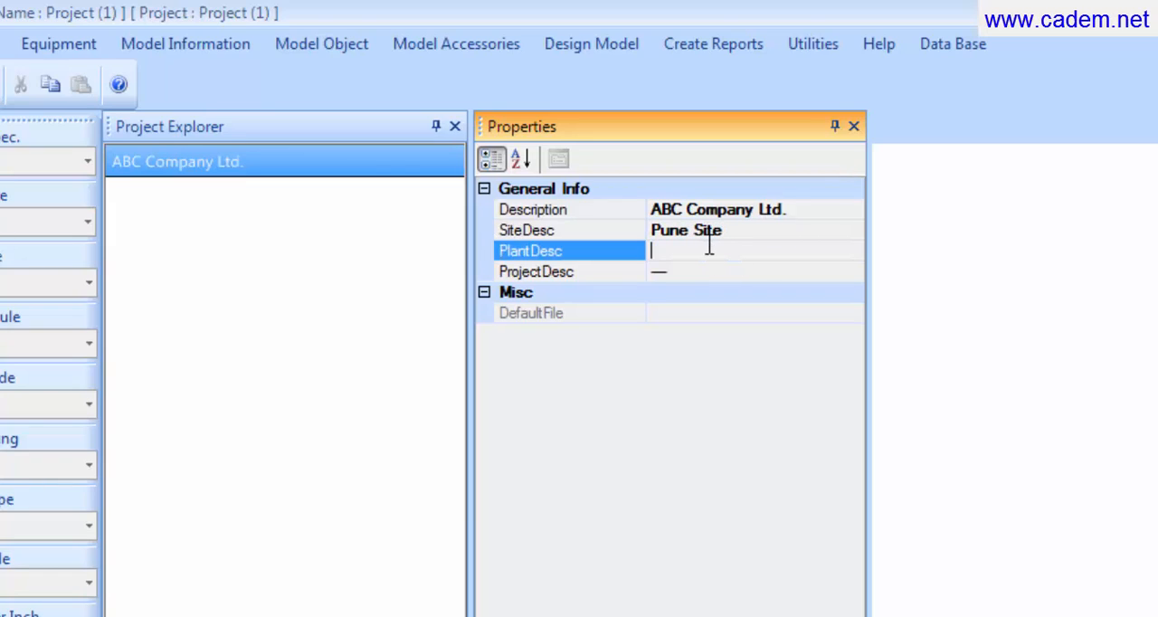
pyautogui.write('Gas Processing Plant')
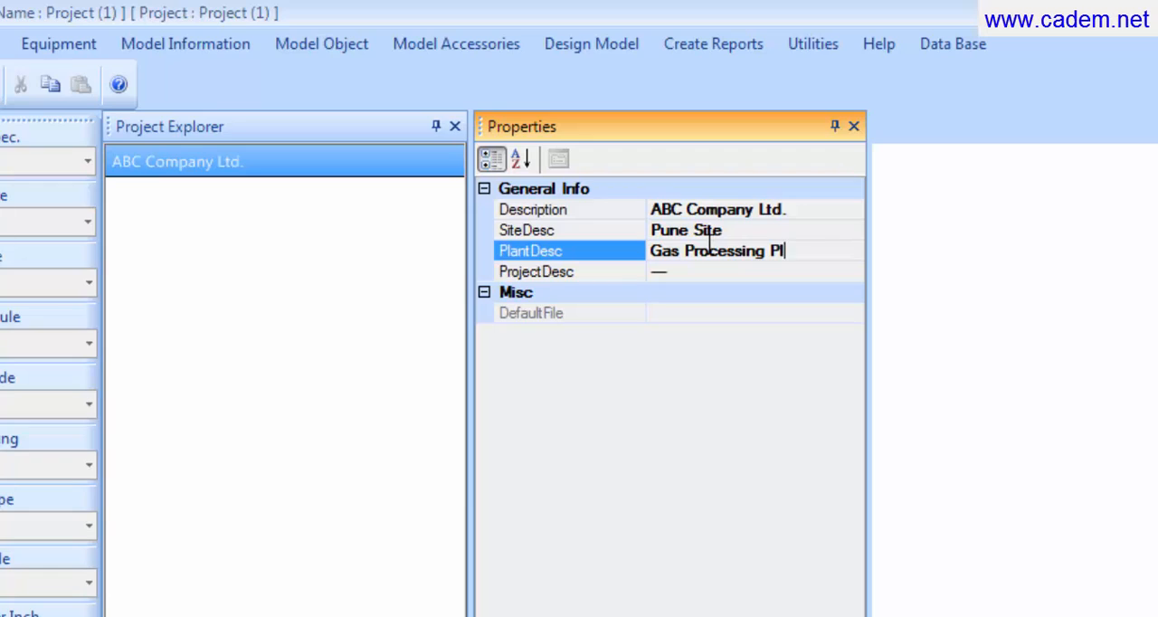
# Step: Fill in the ProjectDesc property of the new project with Recycle Gas Cooler
pyautogui.click(700, 274)
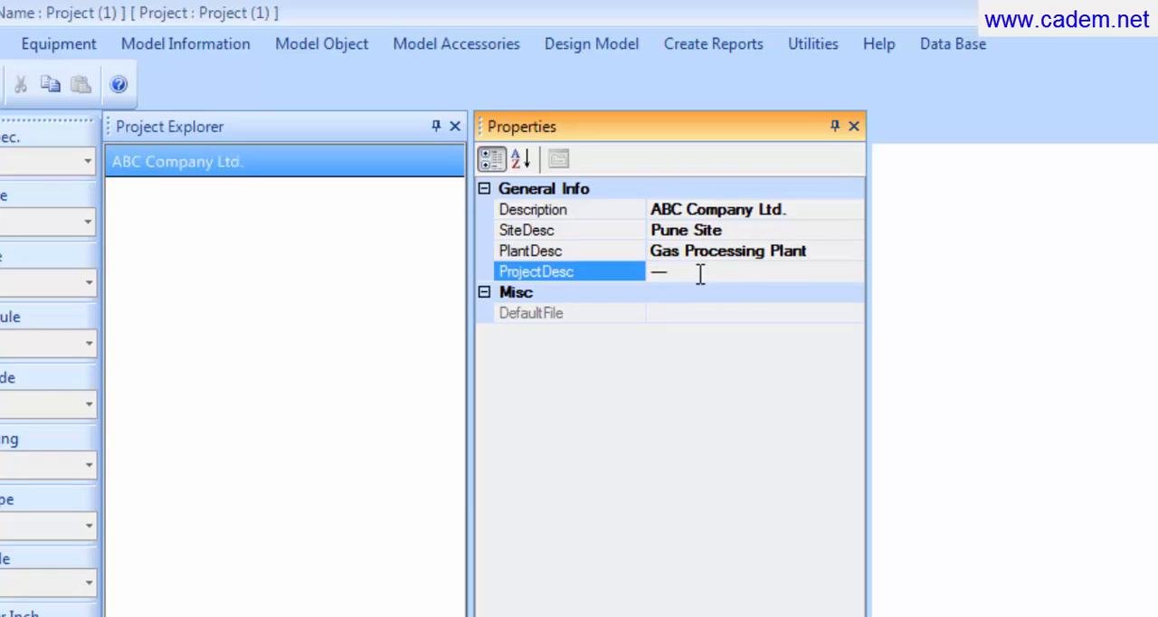
pyautogui.write('Recycle Ga')
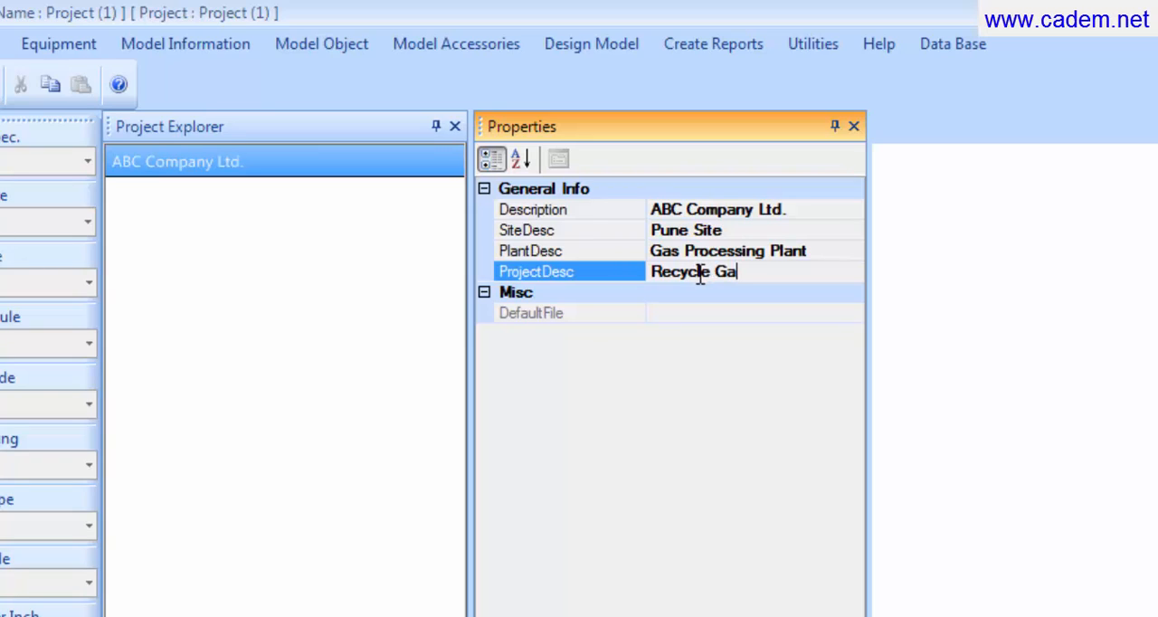
pyautogui.write('s Cooler')
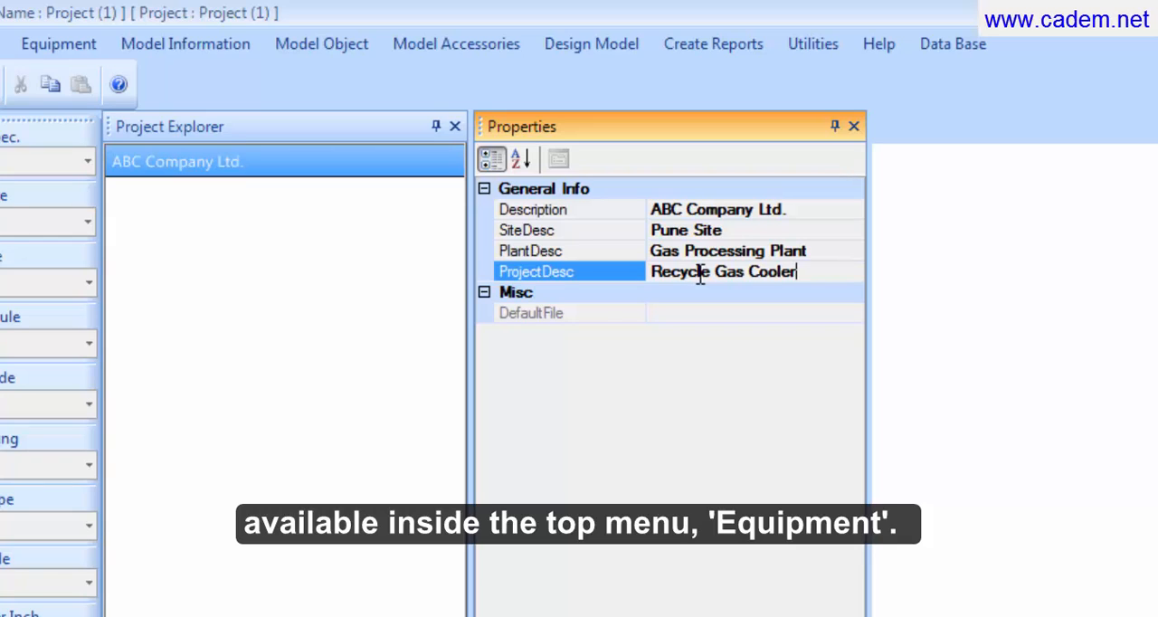
# Step: Start a new heat exchanger in the project and set its description to BET Type HE
pyautogui.click(75, 51)
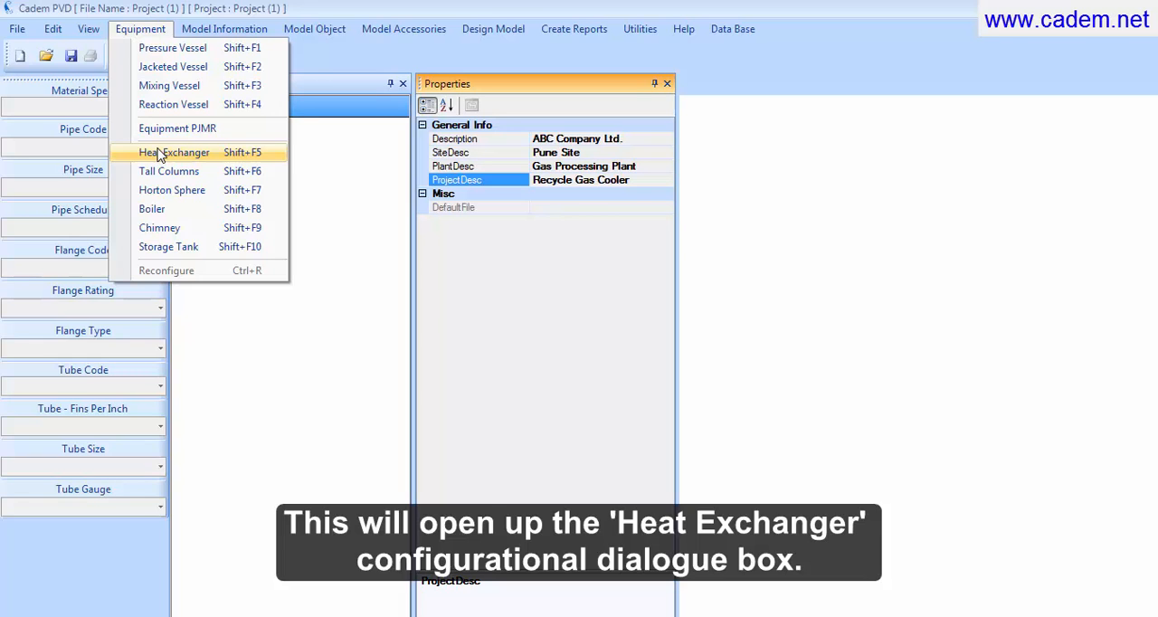
pyautogui.click(160, 154)
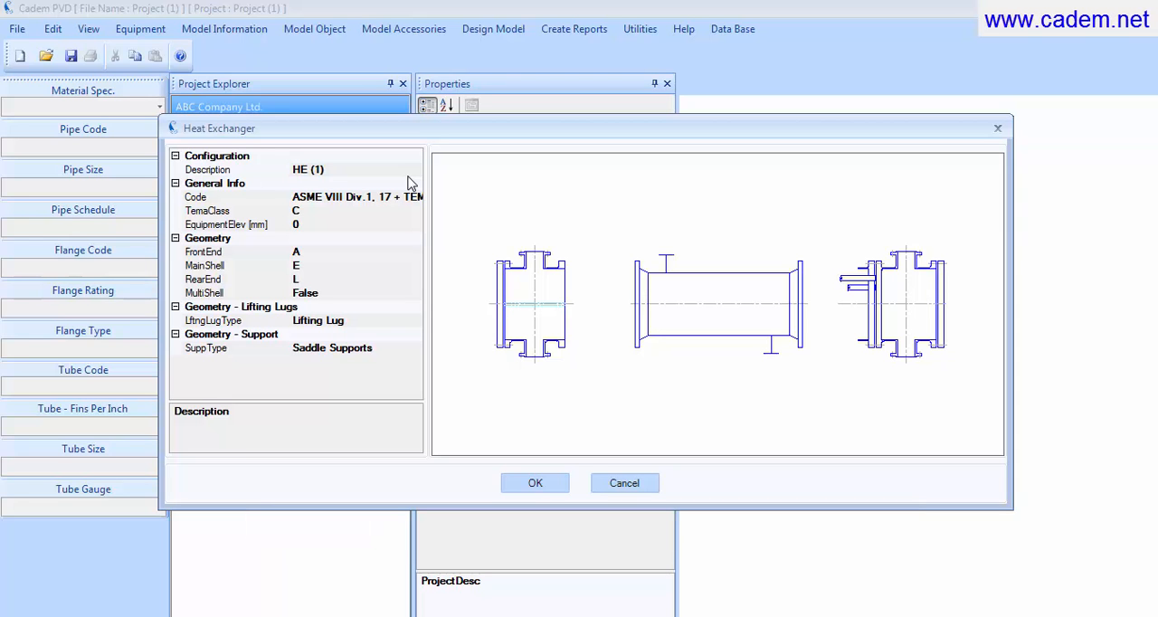
pyautogui.click(372, 169)
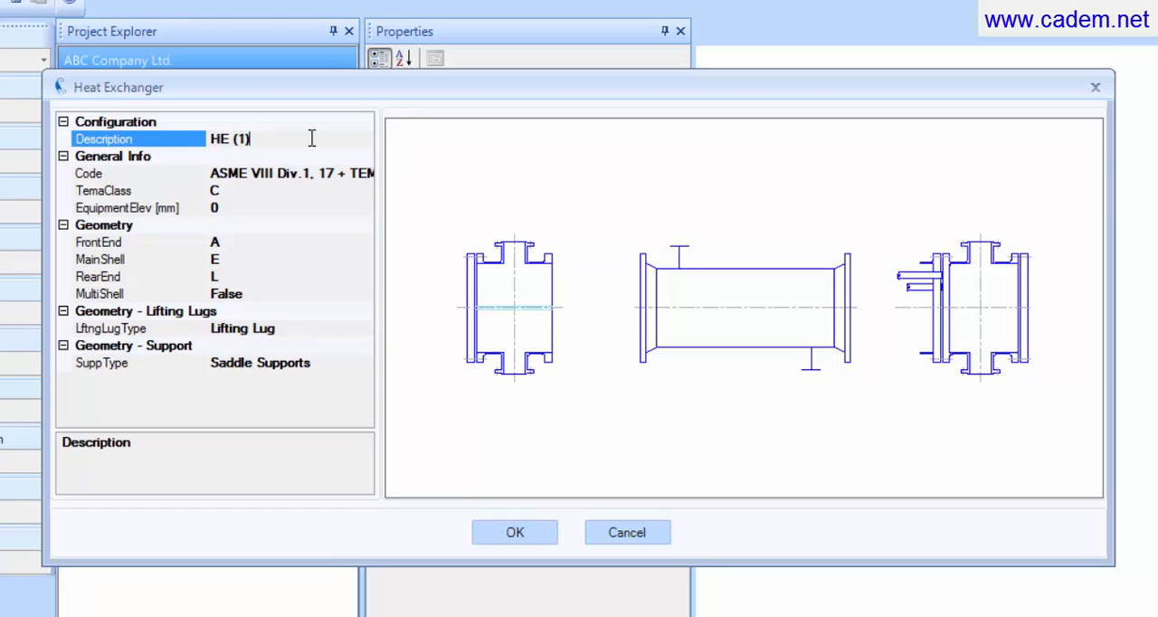
pyautogui.hotkey('ctrl', 'a')
pyautogui.press('BackSpace')
pyautogui.write('BET Type HE')
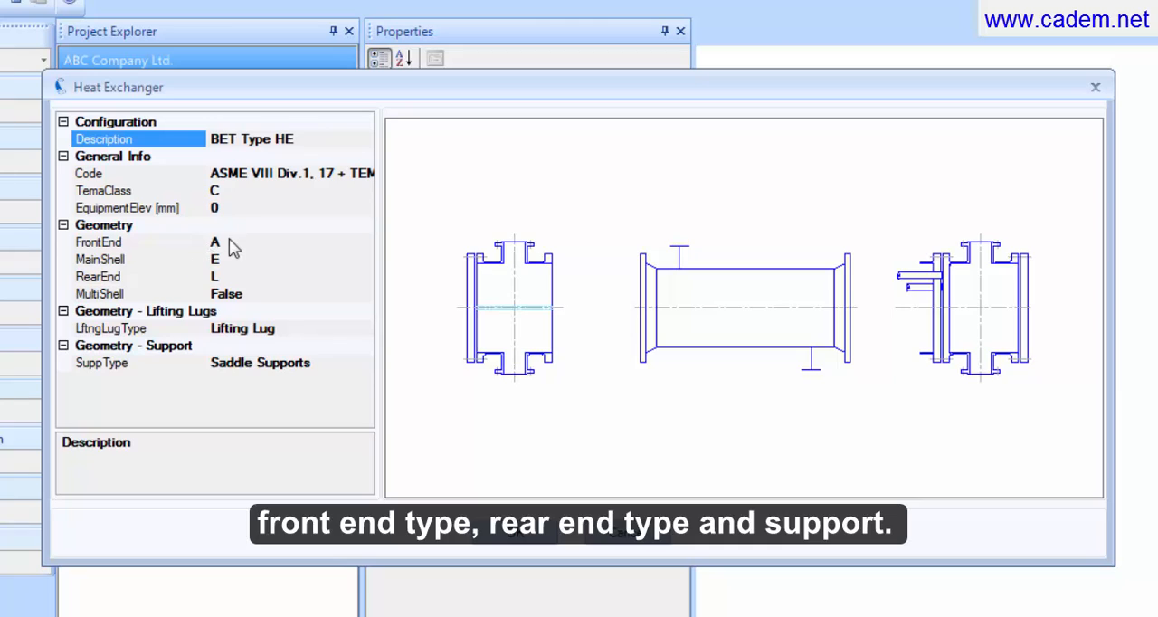
# Step: Configure the heat exchanger with front end type B and rear end type T, and accept the configuration
pyautogui.click(251, 246)
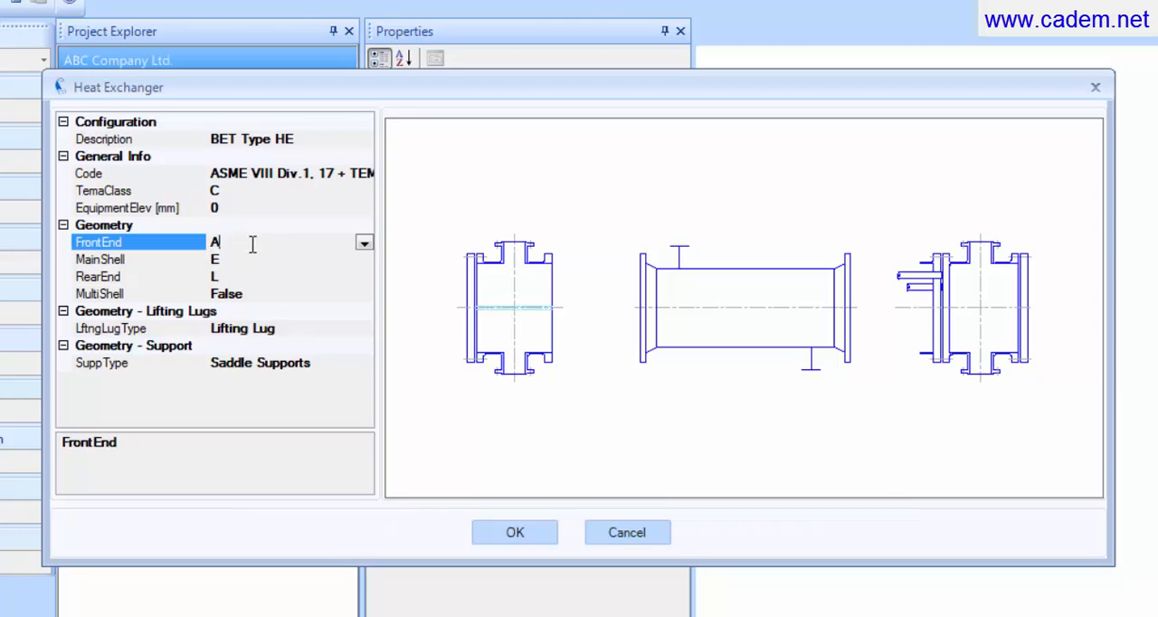
pyautogui.click(364, 243)
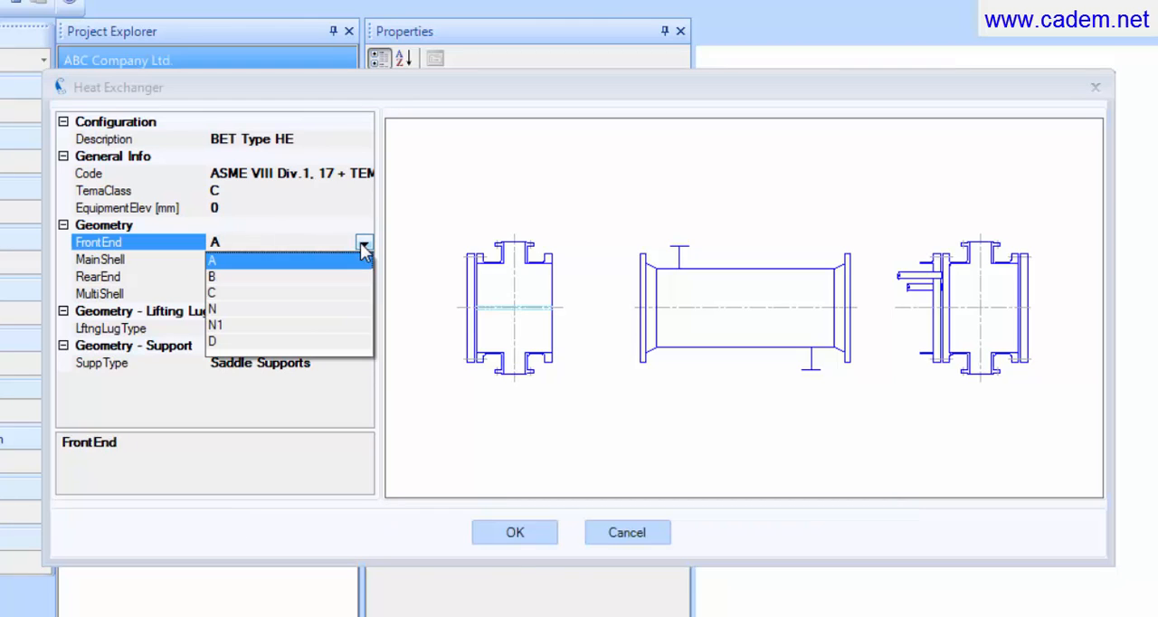
pyautogui.click(222, 276)
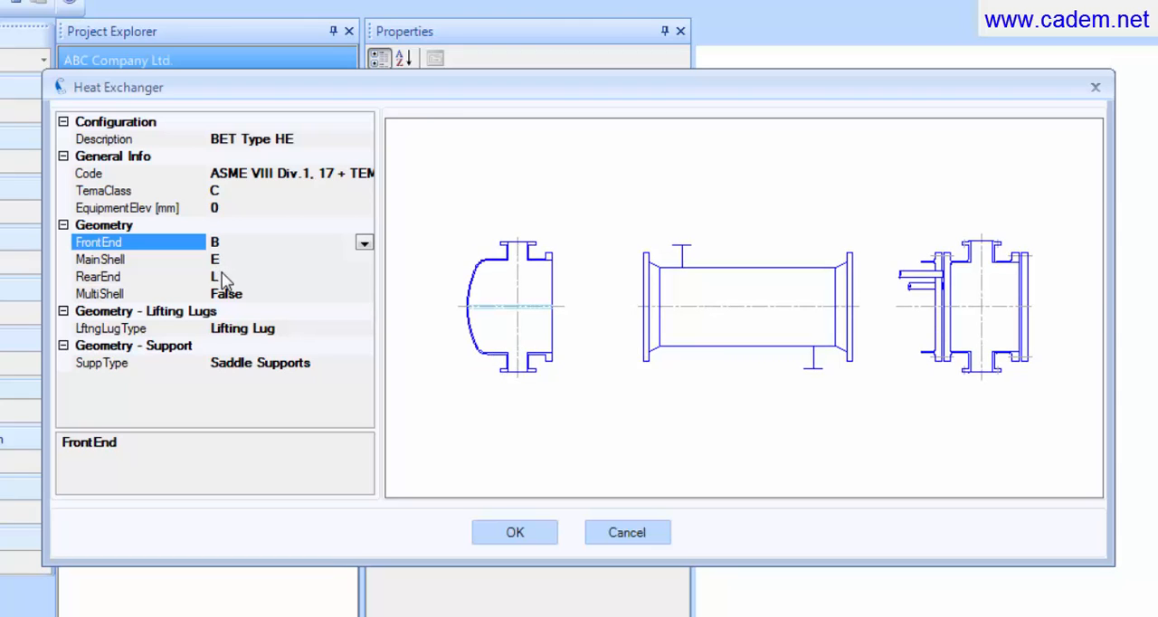
pyautogui.click(324, 276)
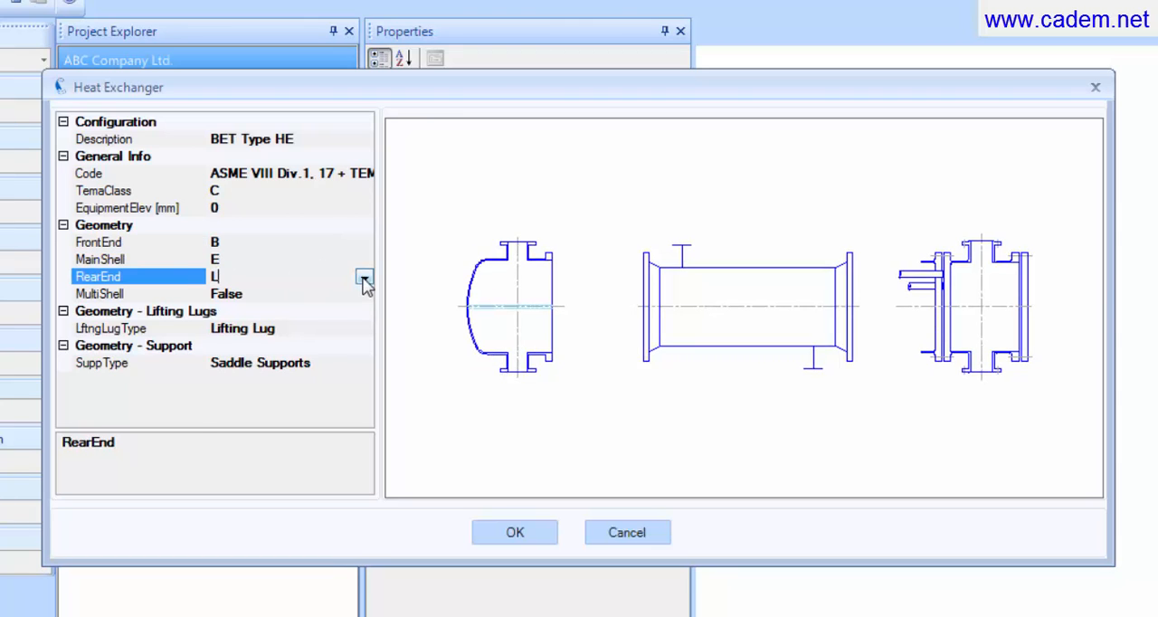
pyautogui.click(364, 277)
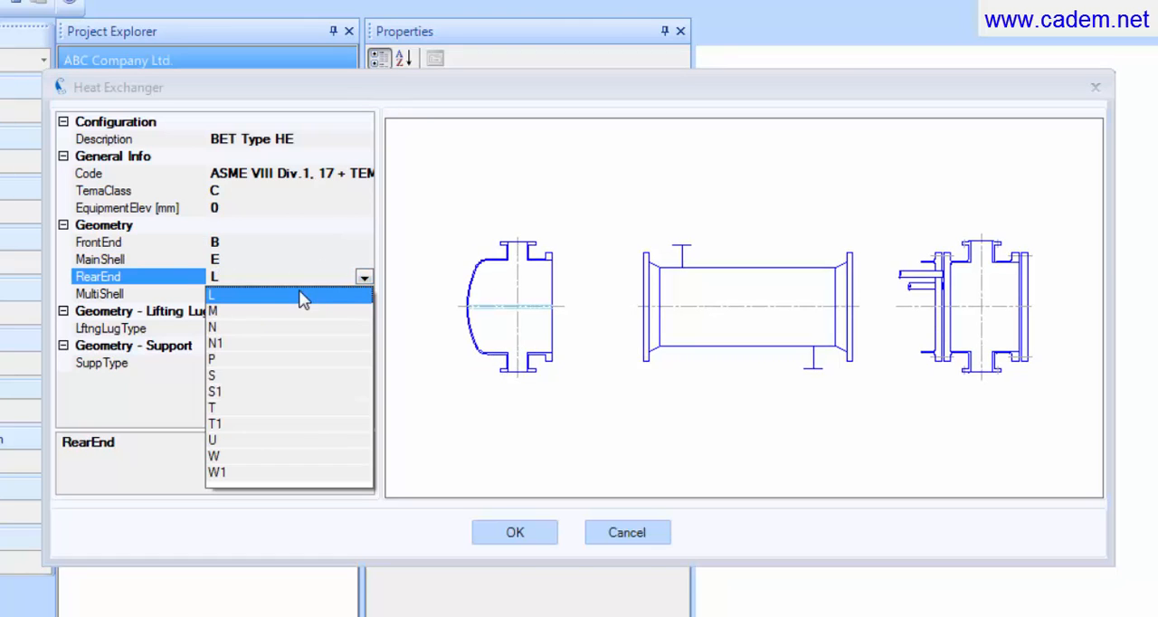
pyautogui.click(250, 408)
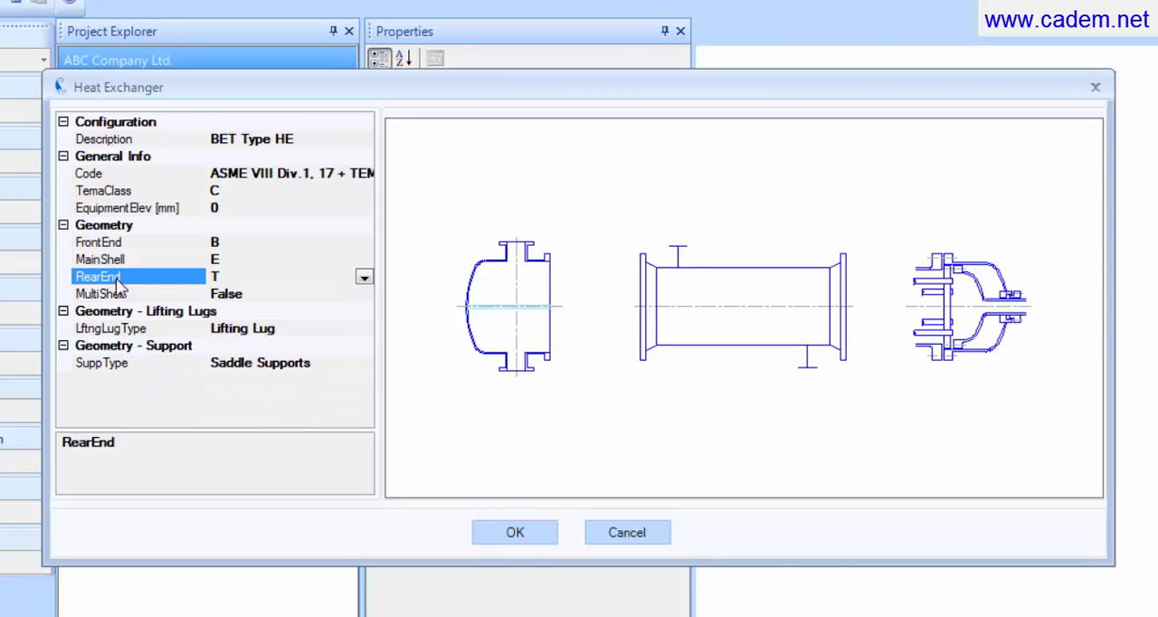
pyautogui.click(321, 392)
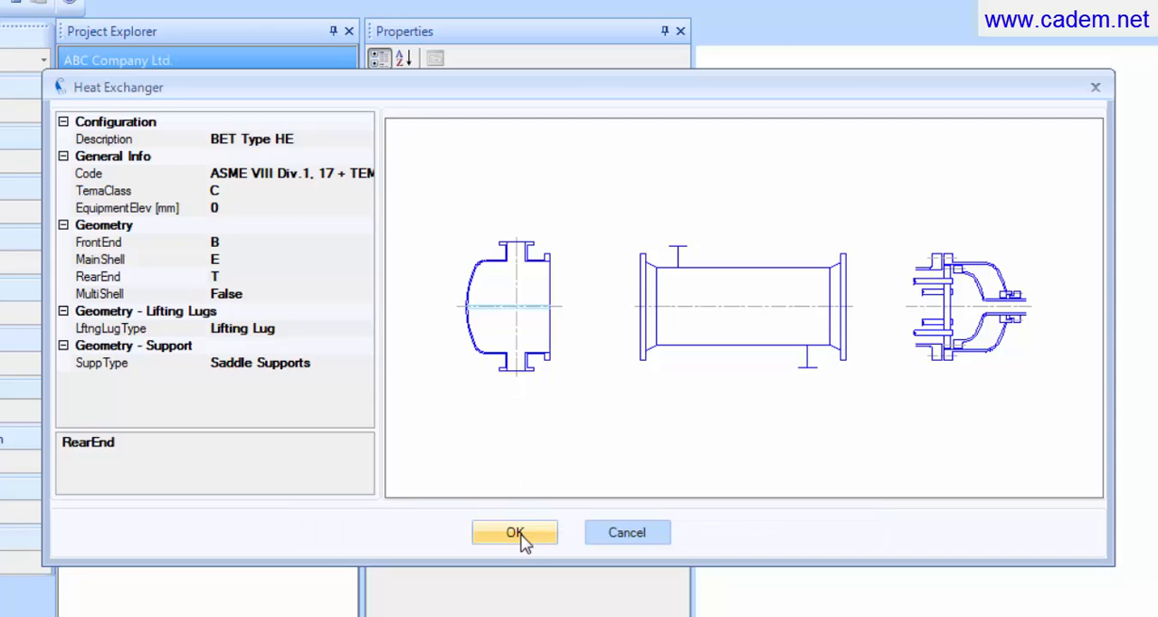
pyautogui.click(518, 534)
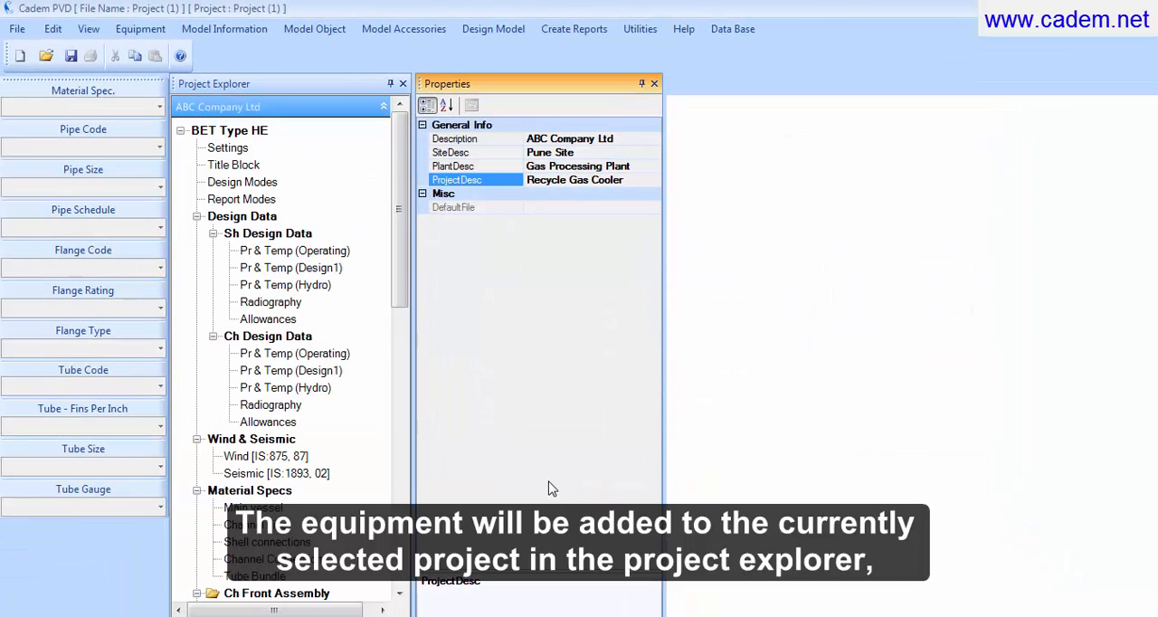
# Step: Collapse and re-expand the ABC Company Ltd project tree and look through the entries under BET Type HE
pyautogui.click(370, 112)
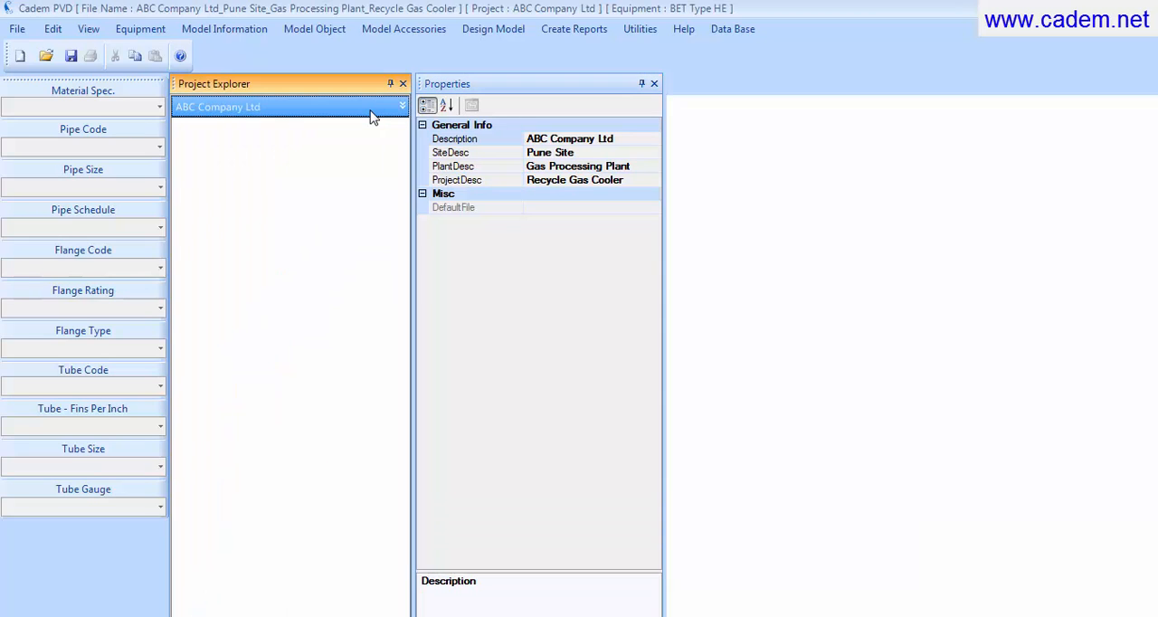
pyautogui.click(370, 114)
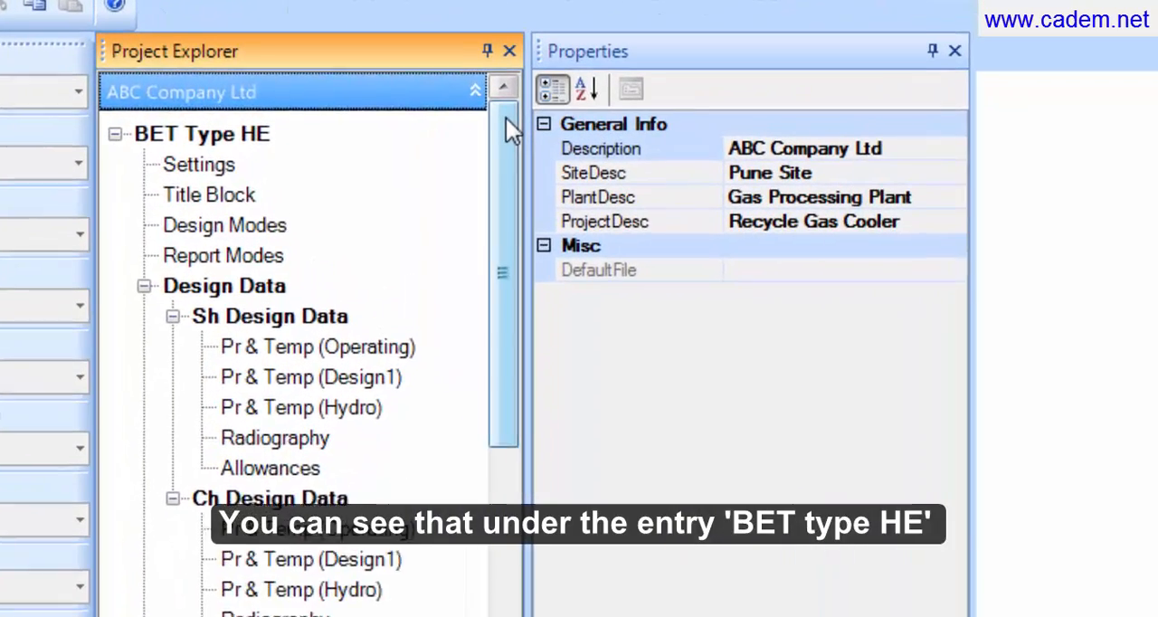
pyautogui.moveTo(431, 132); pyautogui.dragTo(426, 171)
pyautogui.moveTo(509, 192); pyautogui.dragTo(523, 117)
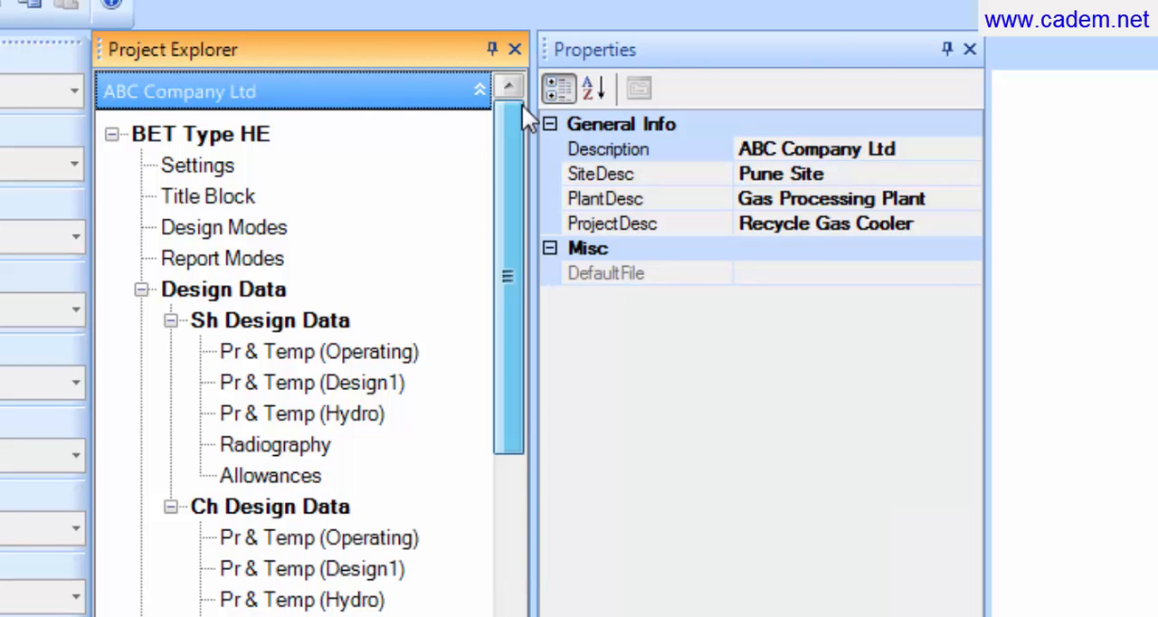
# Step: In the BET Type HE main entry, set the shell outside diameter to 558.8 mm and the shell length to 4280 mm
pyautogui.click(254, 145)
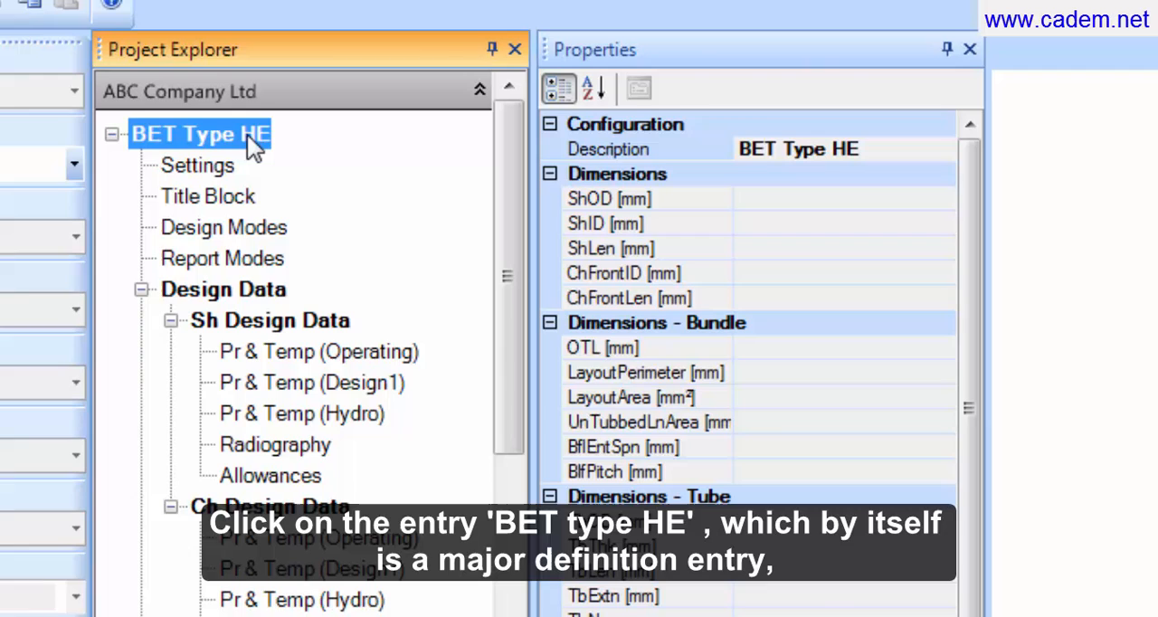
pyautogui.click(833, 195)
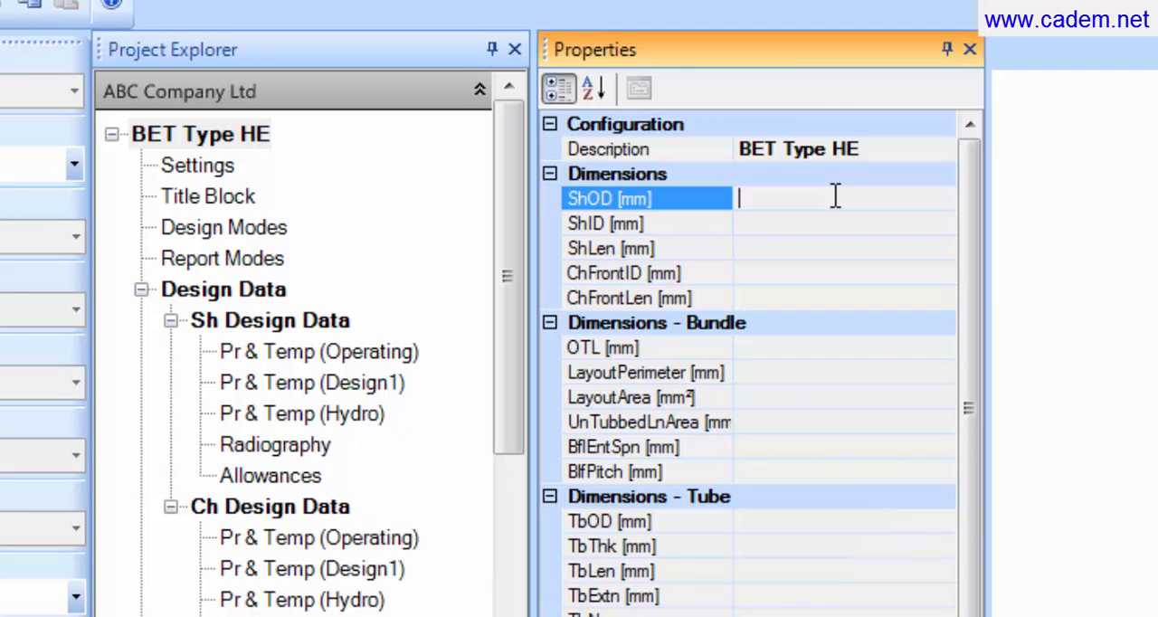
pyautogui.write('558.8')
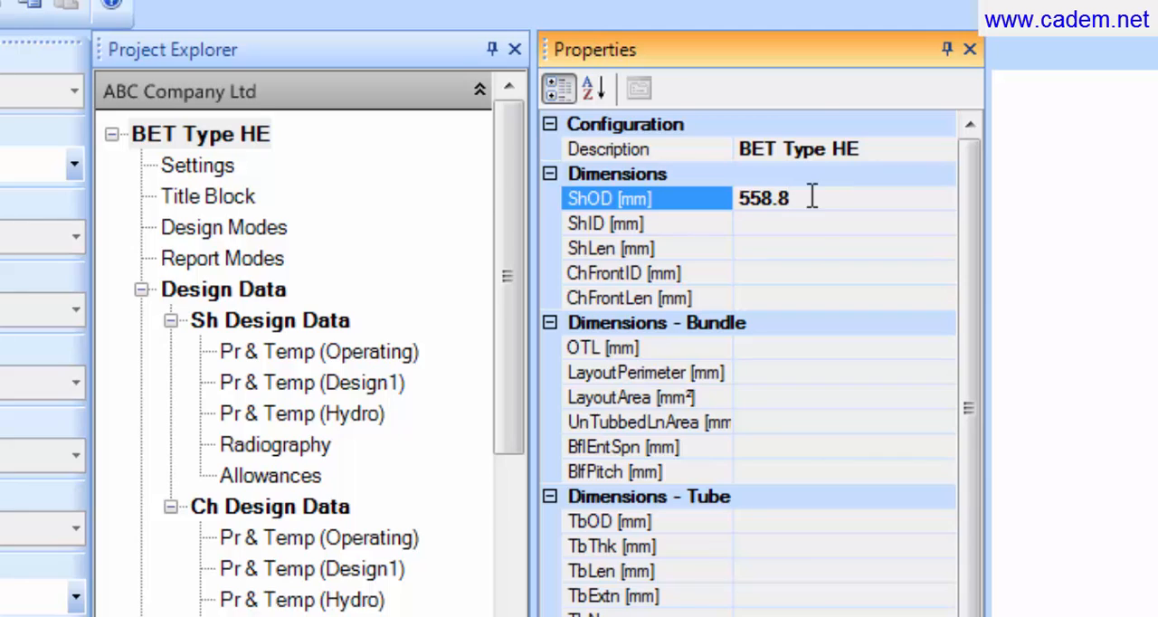
pyautogui.click(797, 241)
pyautogui.write('4')
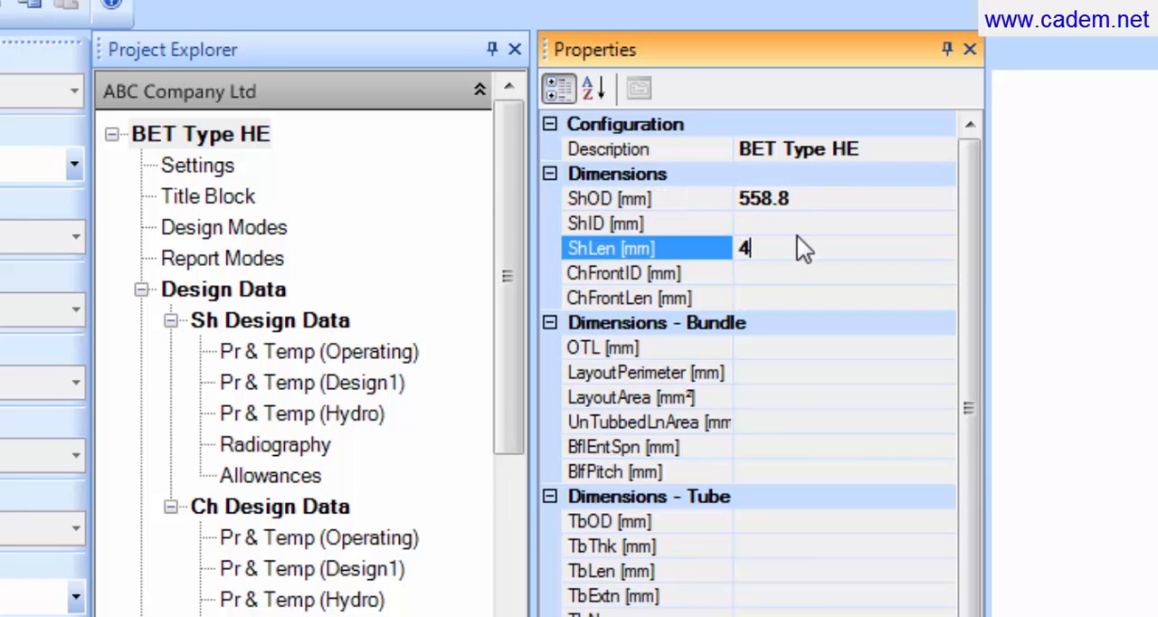
pyautogui.write('280')
# Step: Set the front channel's inside diameter to 437 mm and its length to 50 mm
pyautogui.click(775, 272)
pyautogui.write('437')
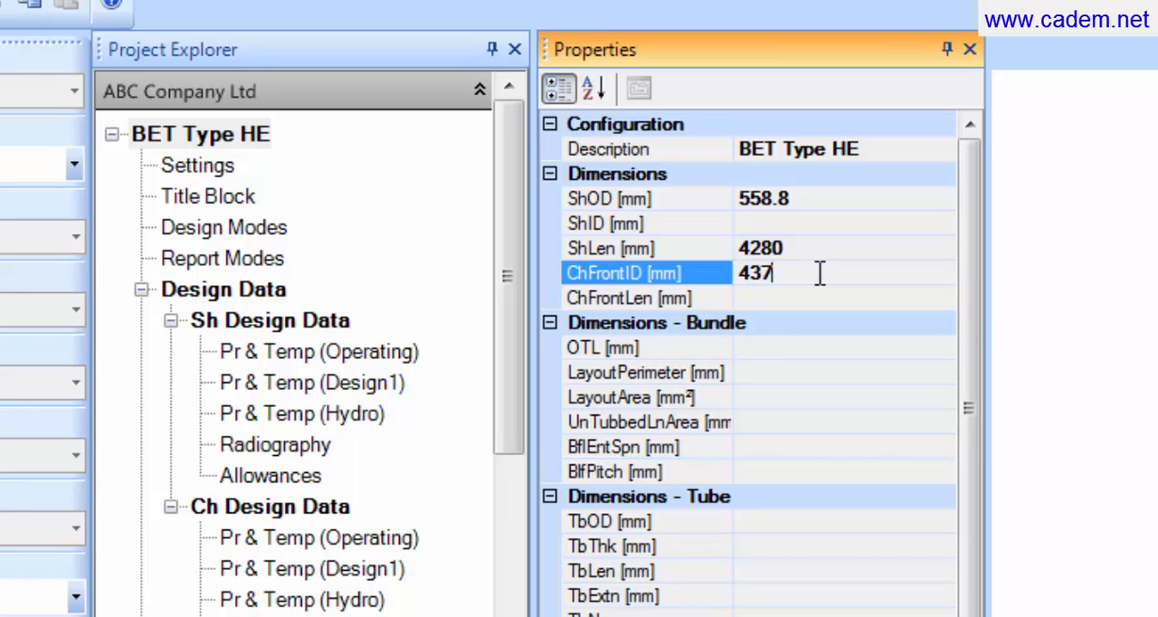
pyautogui.click(783, 297)
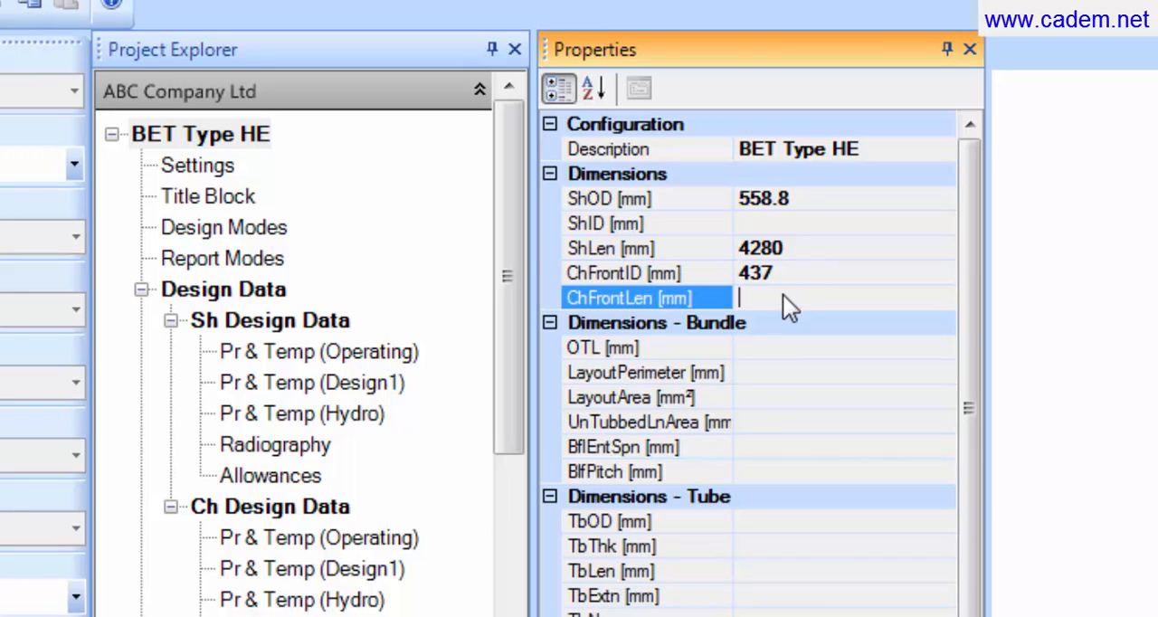
pyautogui.write('50')
# Step: Set the bundle dimensions: OTL 425 mm, baffle entrance span 755 mm and baffle pitch 650 mm
pyautogui.click(797, 347)
pyautogui.write('42')
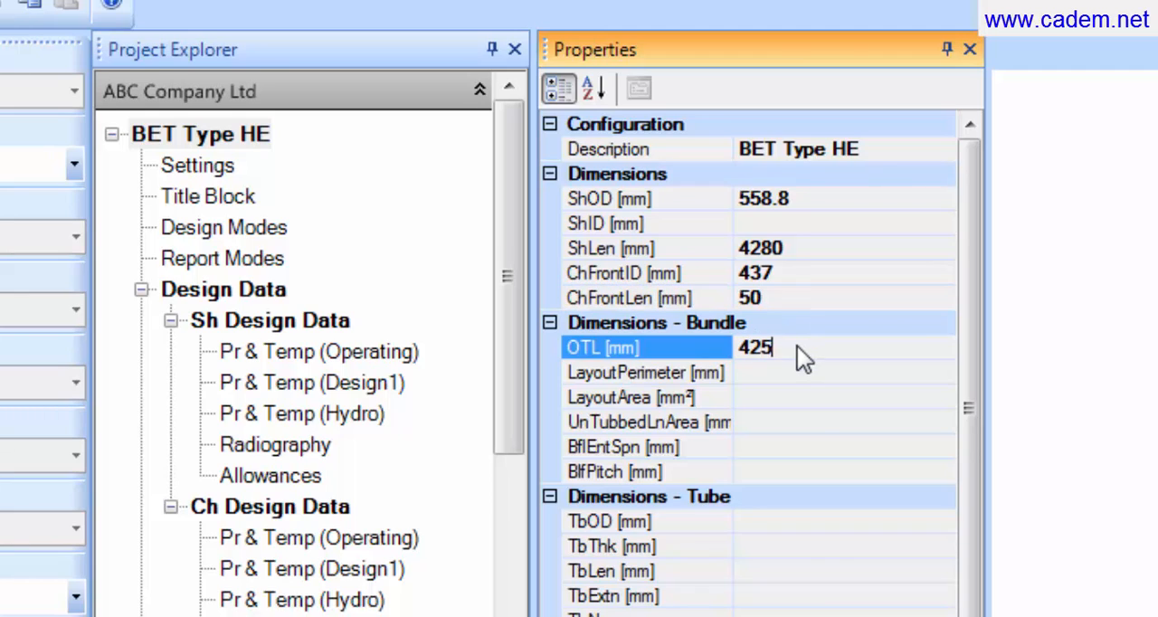
pyautogui.write('5')
pyautogui.click(806, 446)
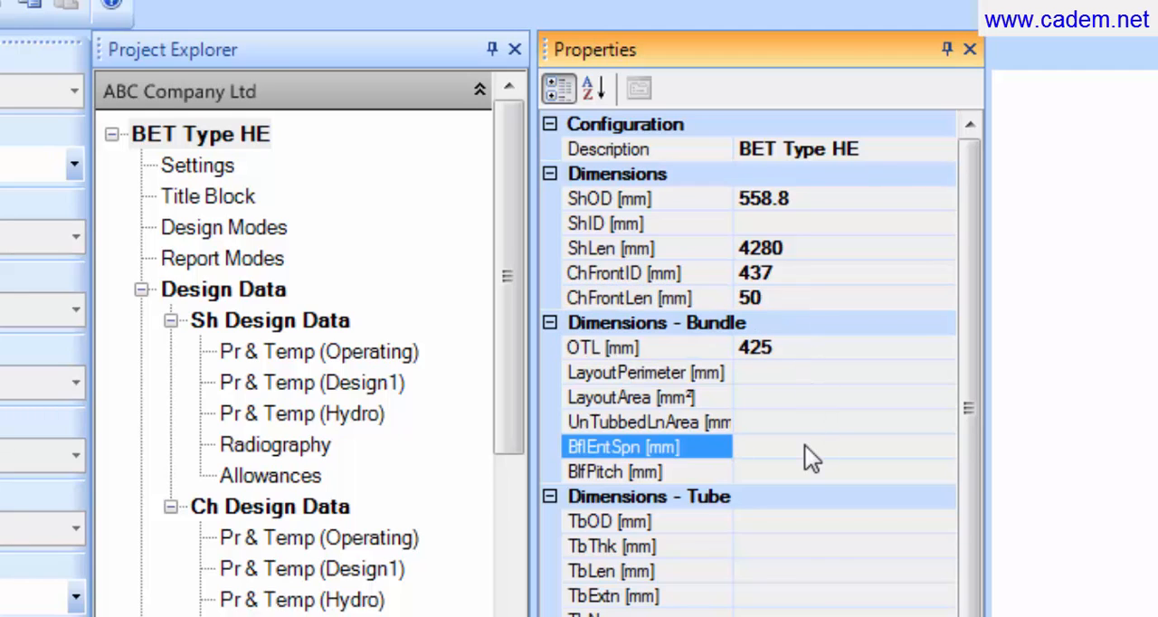
pyautogui.write('755')
pyautogui.click(795, 471)
pyautogui.write('650')
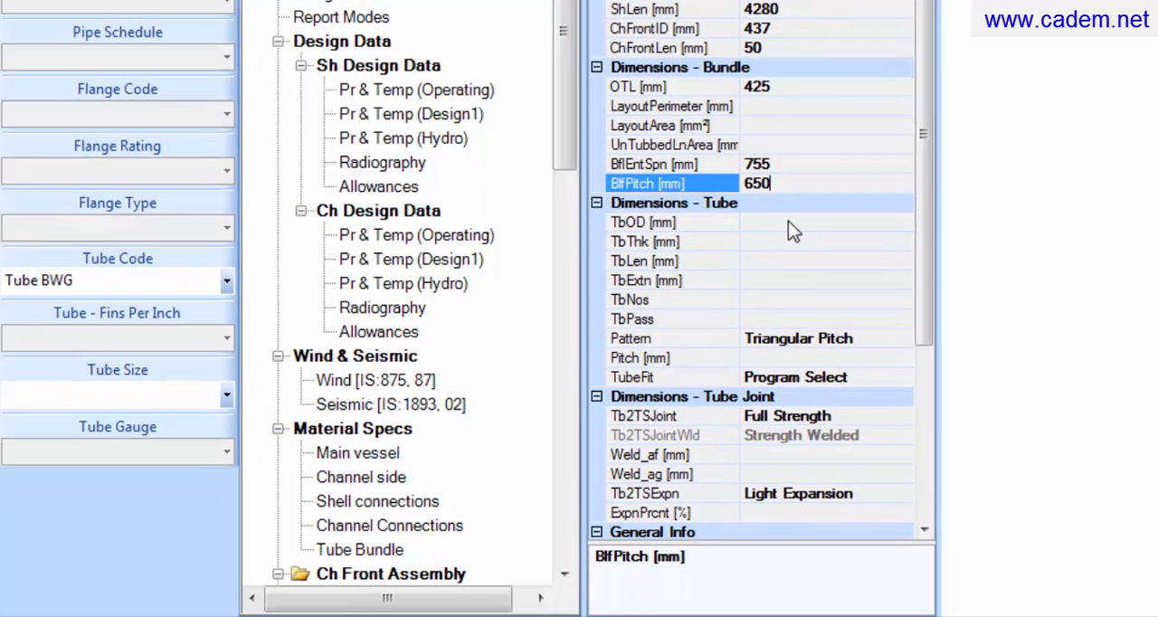
pyautogui.press('Return')
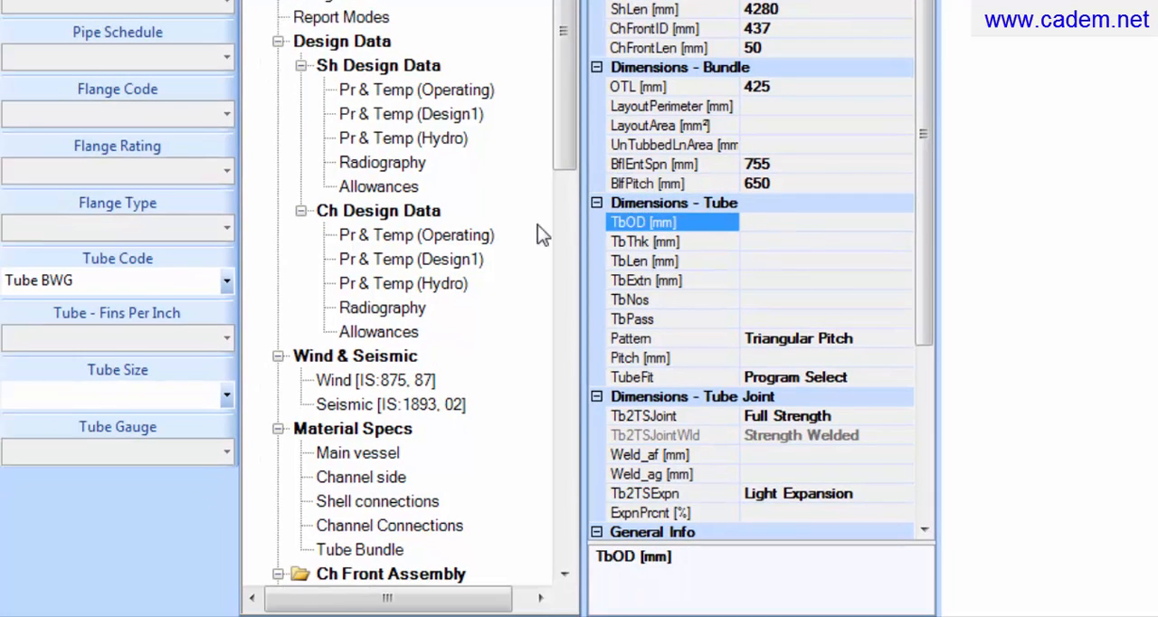
# Step: Define the tube's outside diameter and thickness from code Tubes BWG, with size 15.88 and gauge 16 BWG
pyautogui.click(226, 281)
pyautogui.click(162, 323)
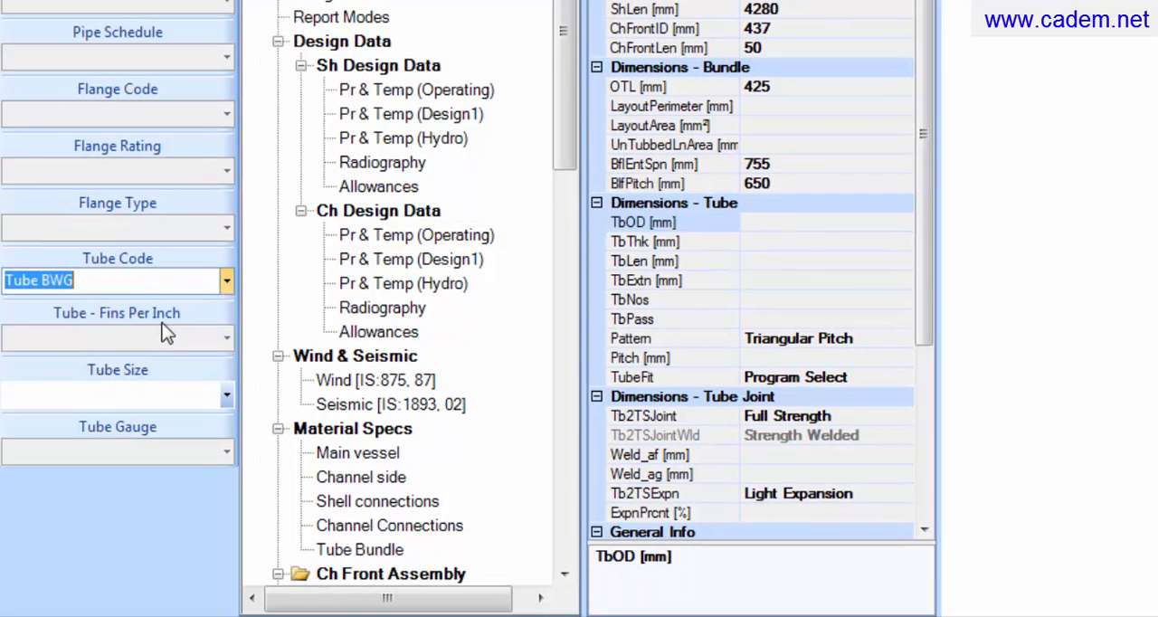
pyautogui.click(225, 397)
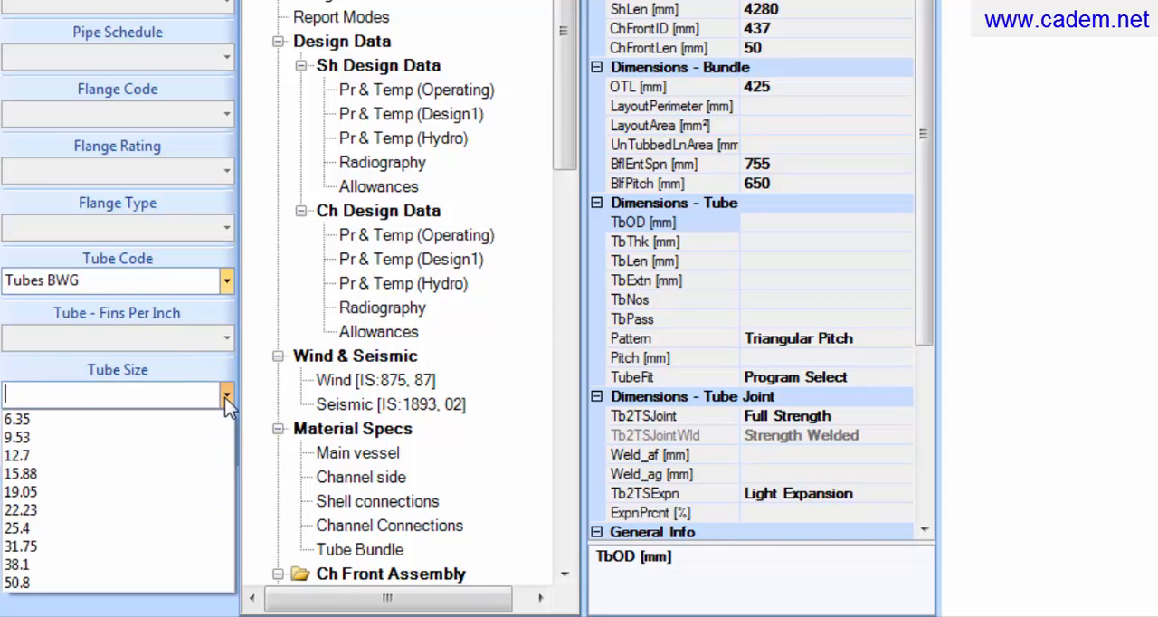
pyautogui.click(185, 472)
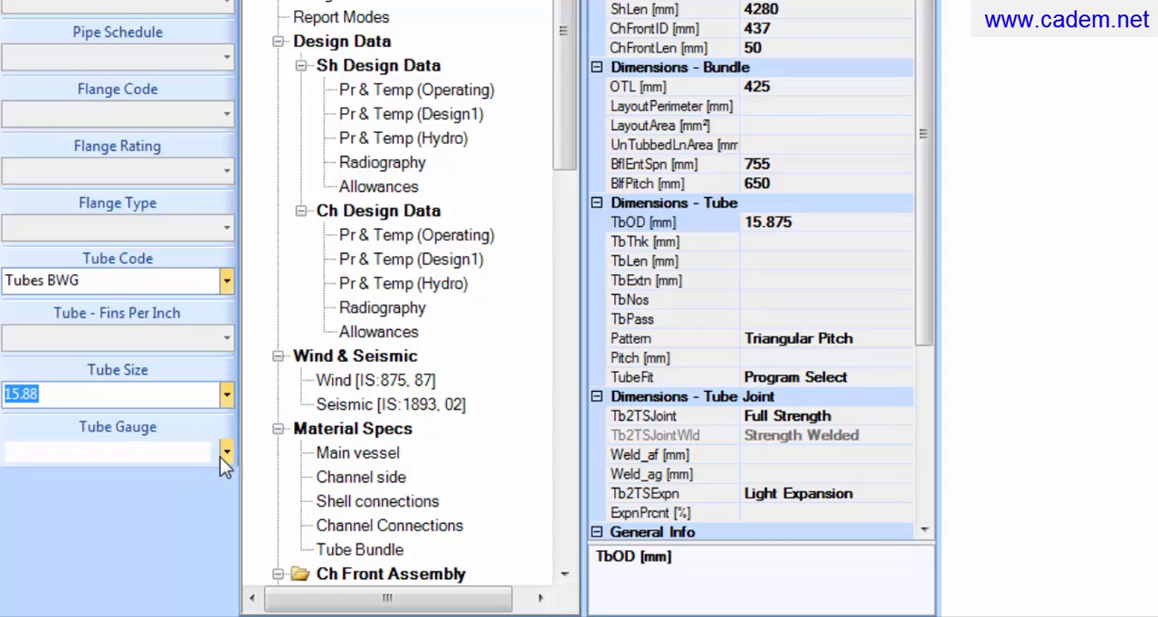
pyautogui.click(228, 452)
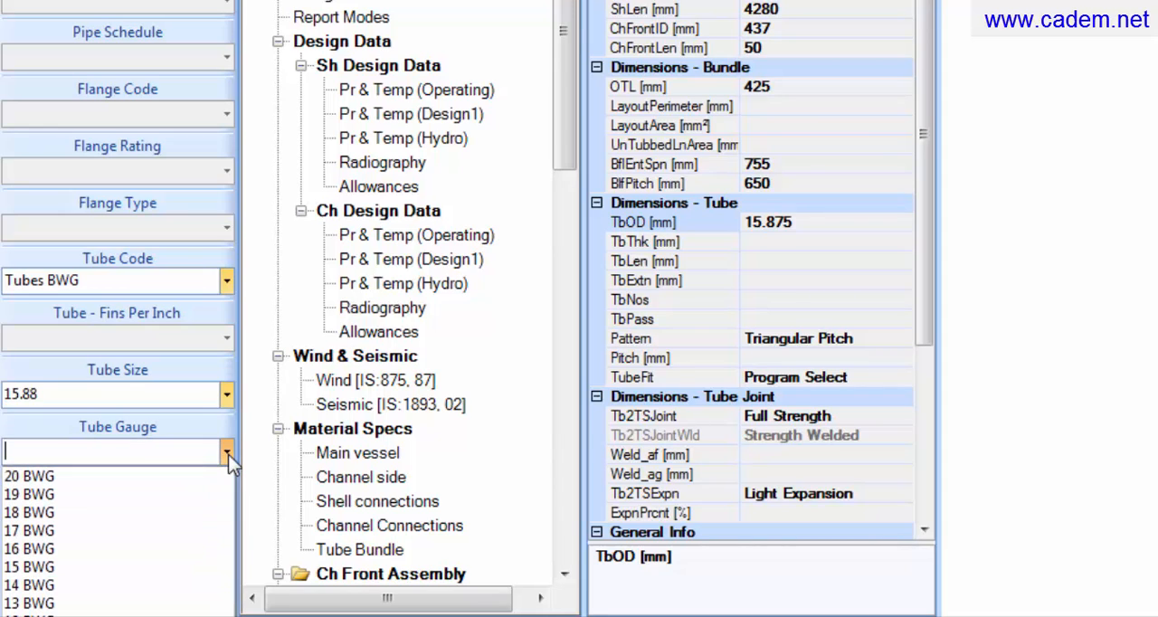
pyautogui.click(163, 547)
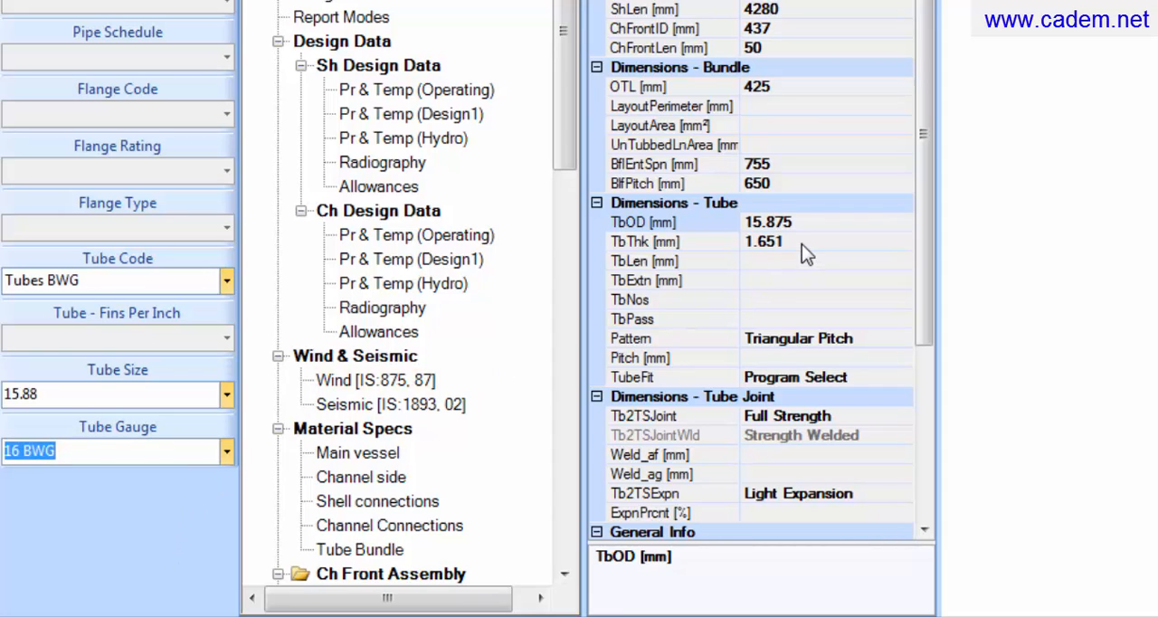
# Step: Set the tube length to 4245 mm, the number of tubes to 99, the passes to 2 and the pitch to 31.75 mm
pyautogui.click(765, 262)
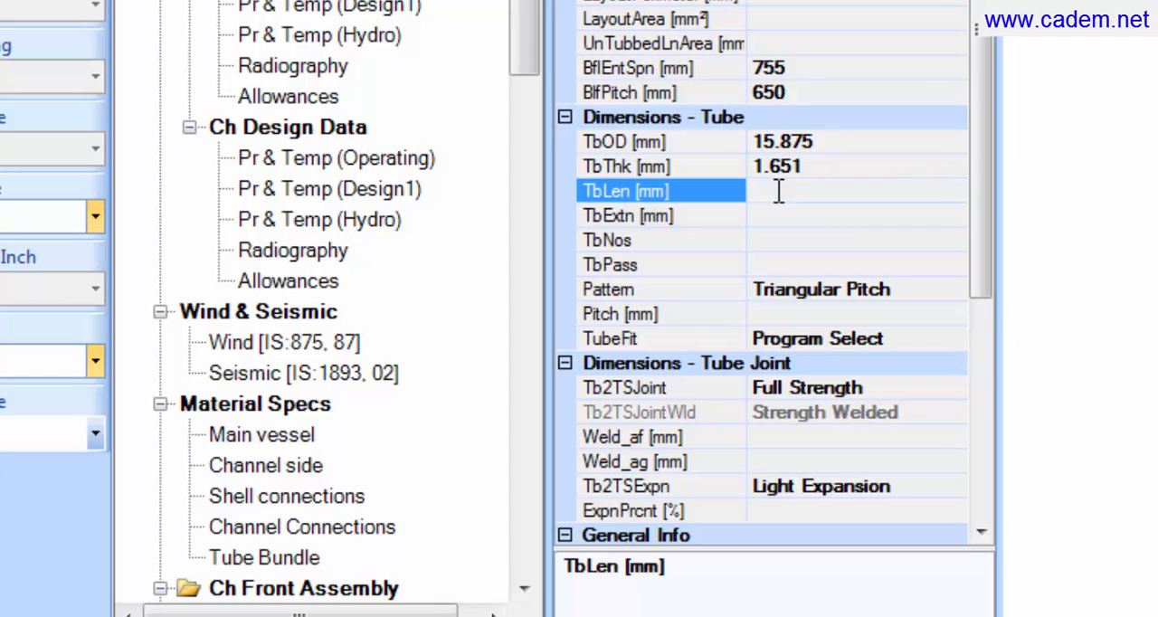
pyautogui.write('4245')
pyautogui.click(773, 242)
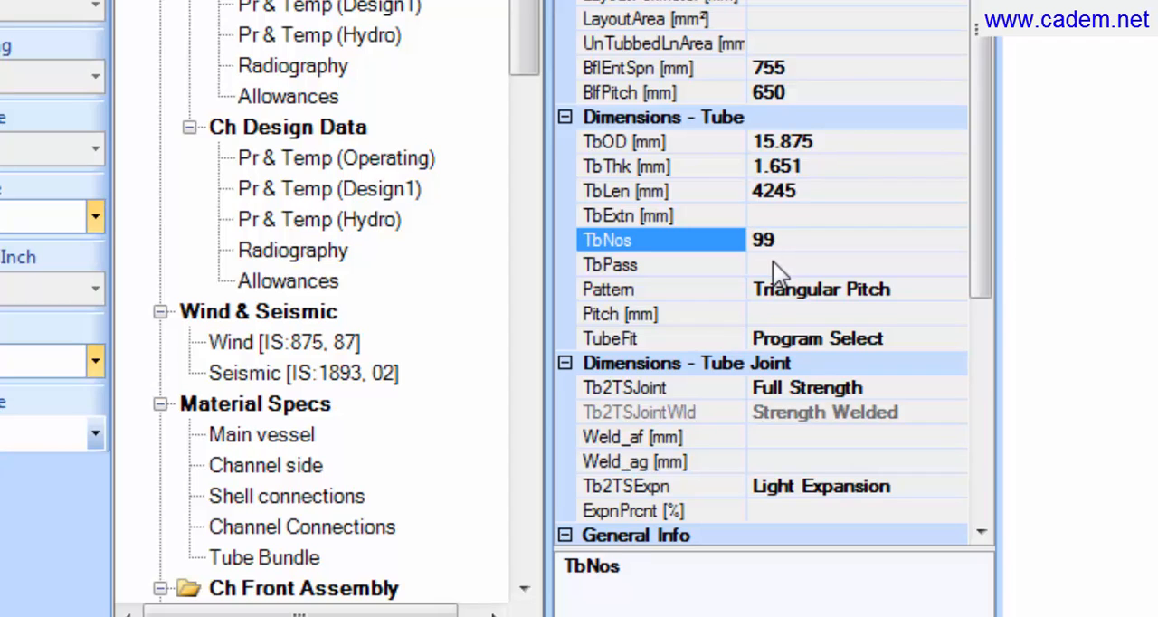
pyautogui.click(773, 264)
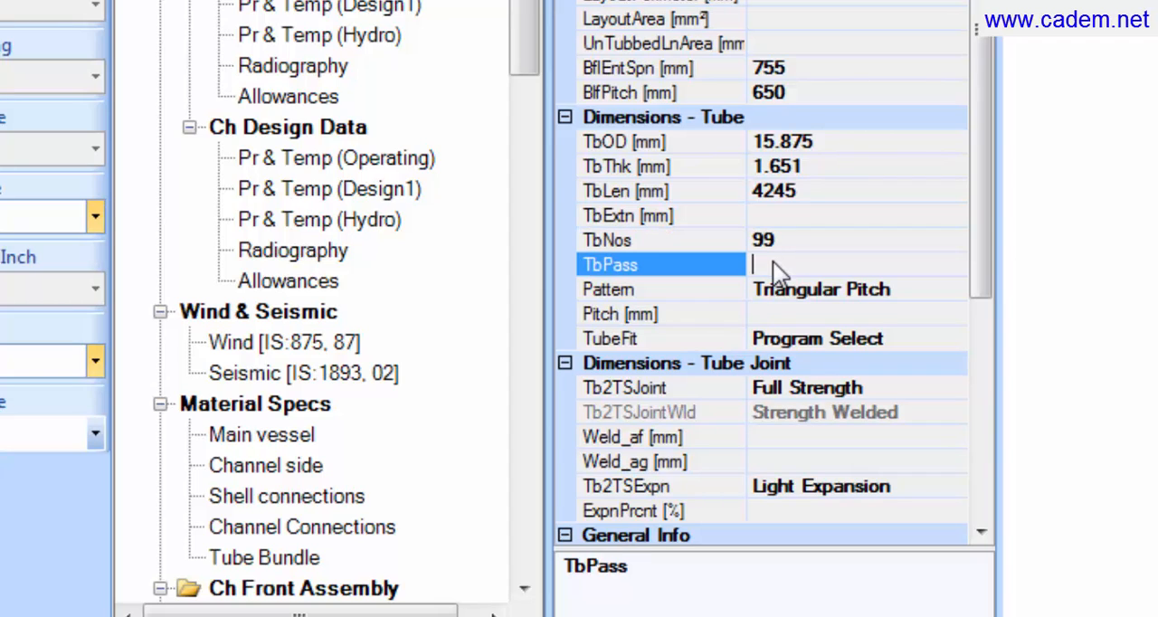
pyautogui.click(786, 314)
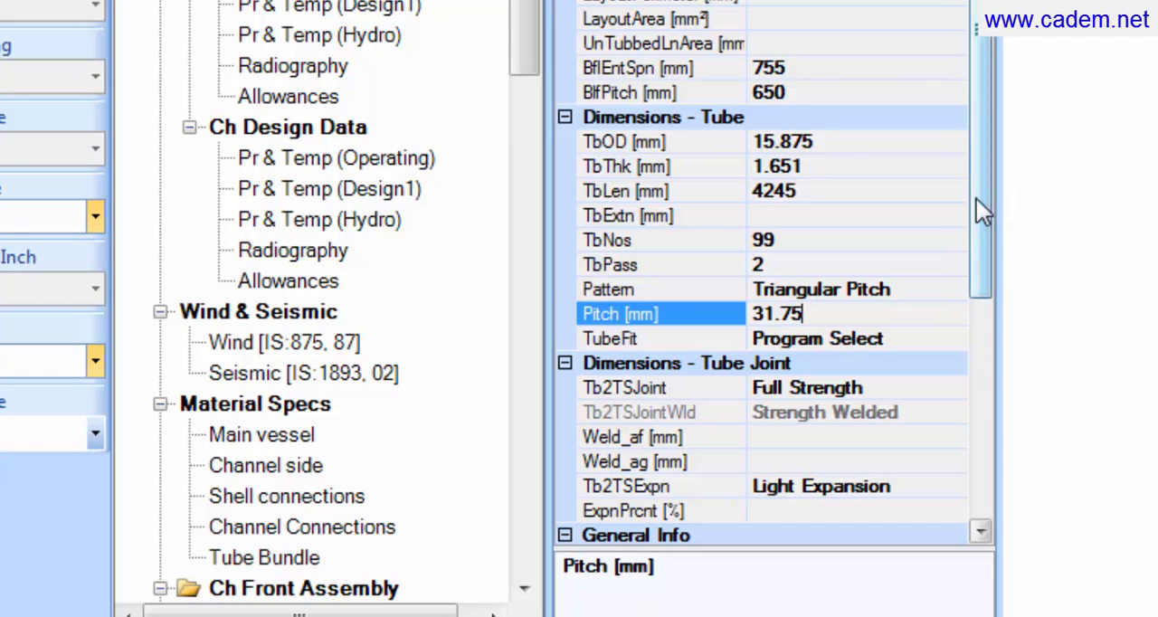
# Step: Set the tube-to-tubesheet joint expansion (Tb2TSExpn) to Expansion + Two Grooves
pyautogui.moveTo(977, 199); pyautogui.dragTo(984, 437)
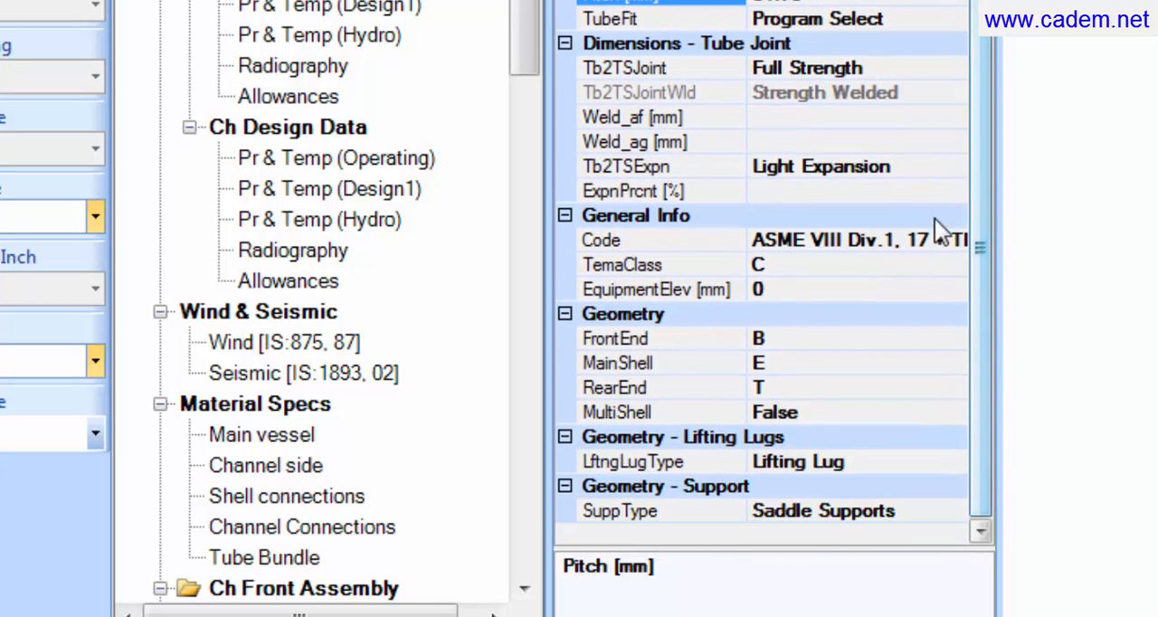
pyautogui.click(954, 167)
pyautogui.click(954, 167)
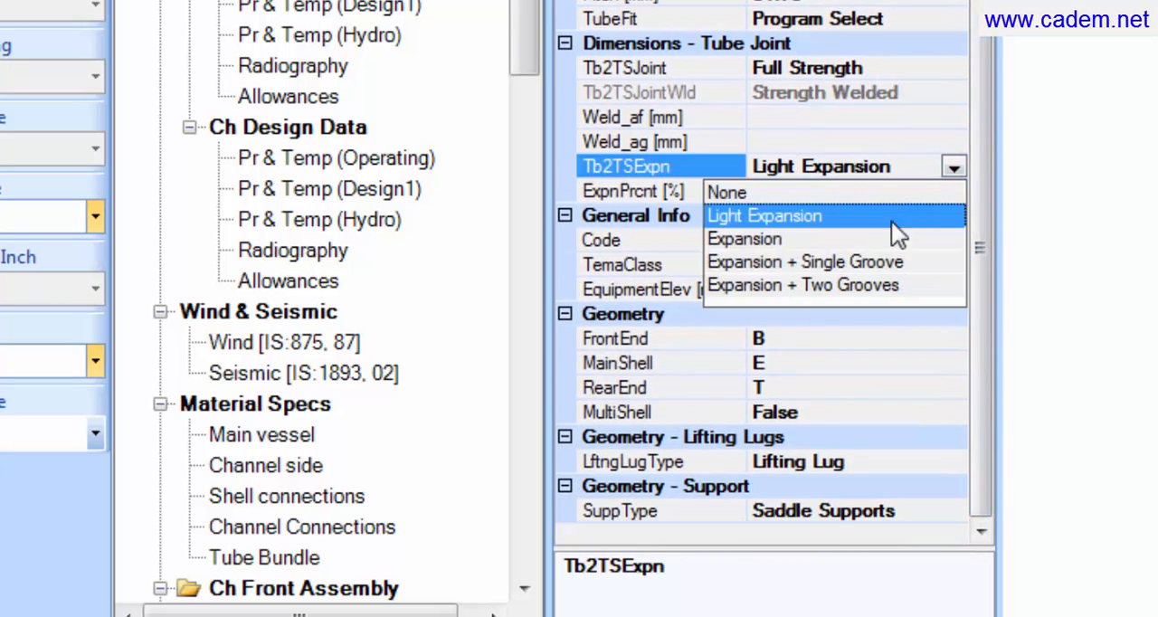
pyautogui.click(880, 284)
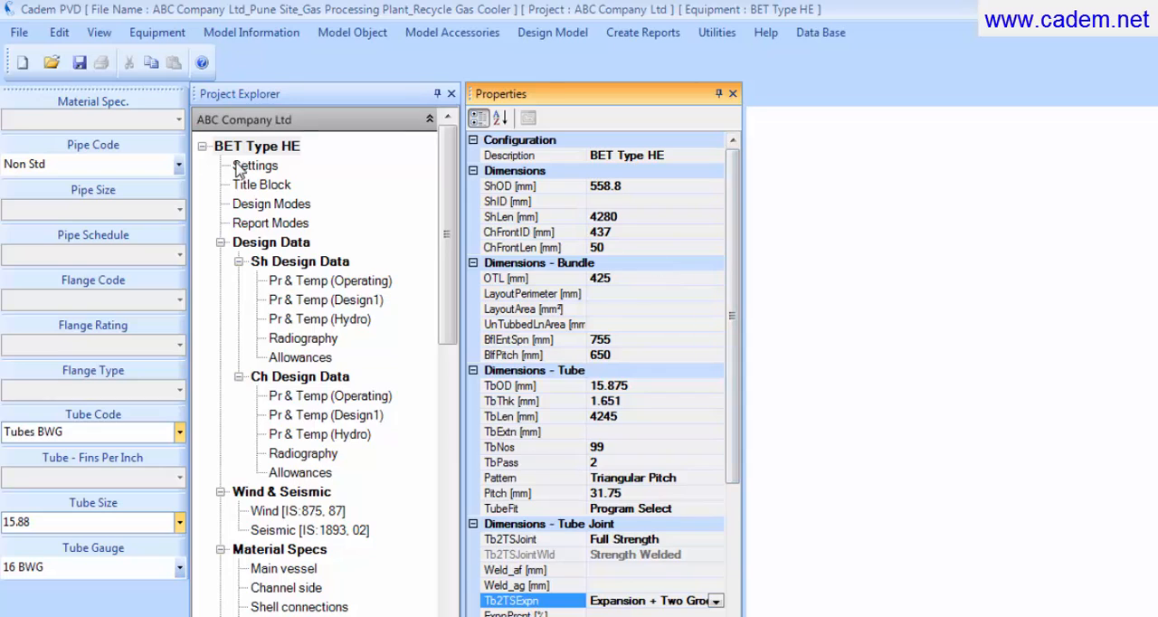
# Step: In the shell side operating data, set the internal pressure to 36 kgf/cm² g
pyautogui.click(278, 144)
pyautogui.click(278, 148)
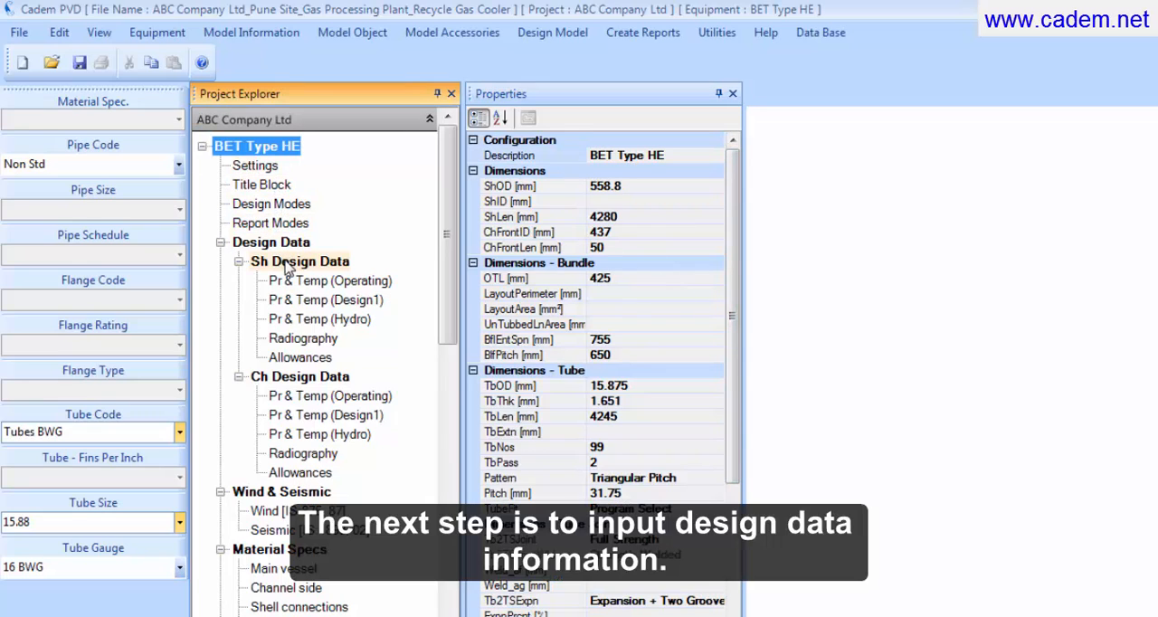
pyautogui.click(288, 263)
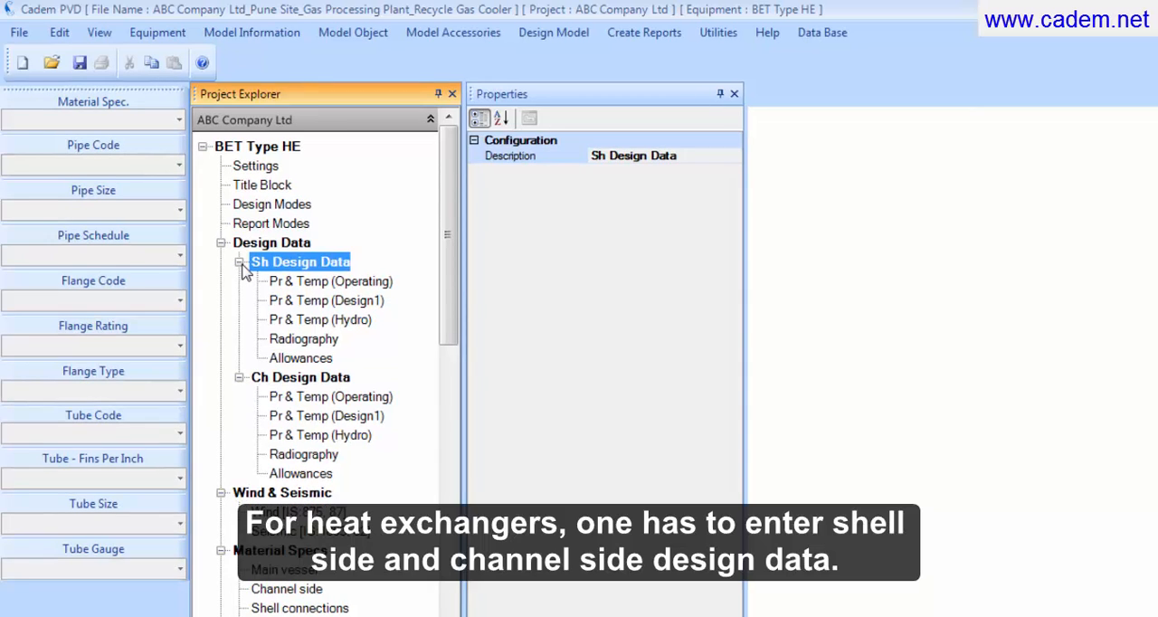
pyautogui.click(330, 281)
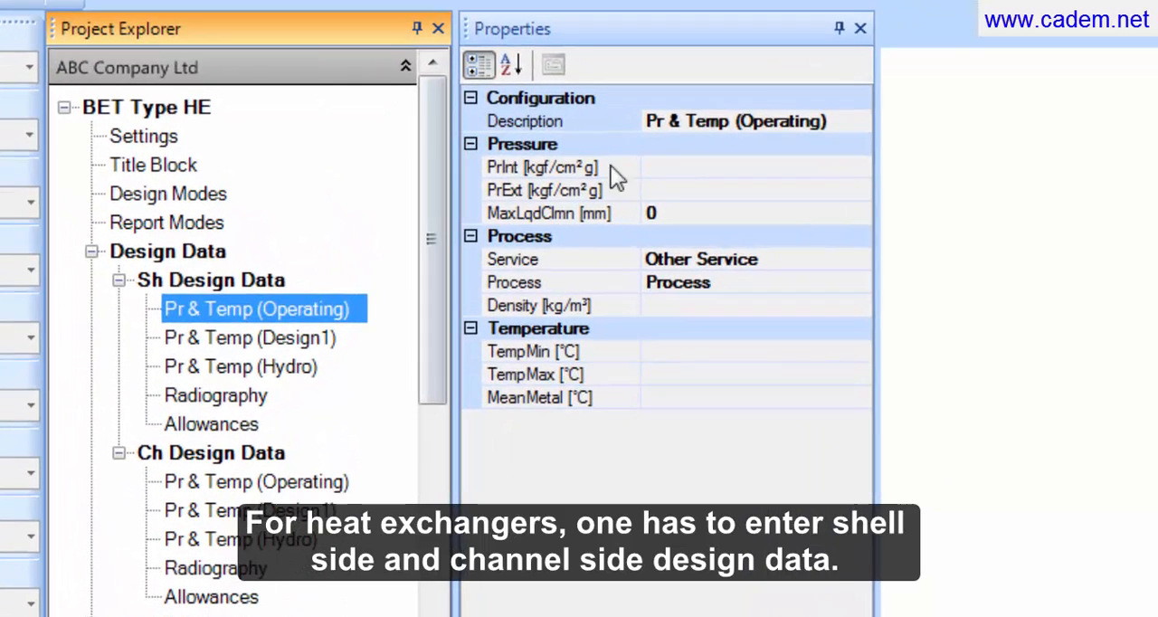
pyautogui.click(677, 168)
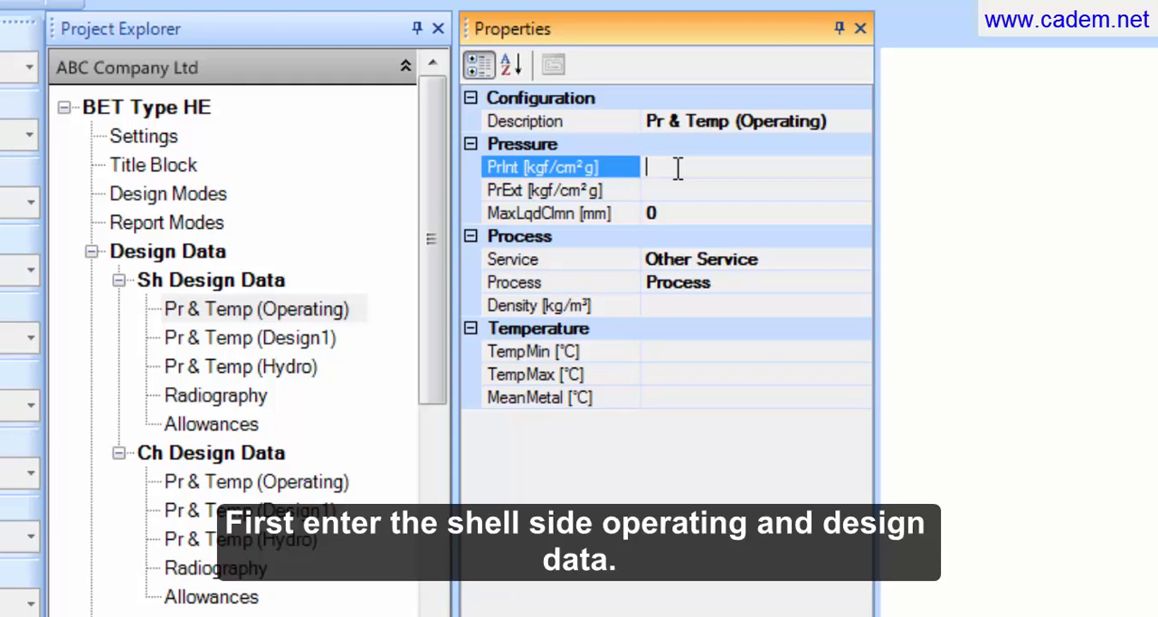
pyautogui.write('36')
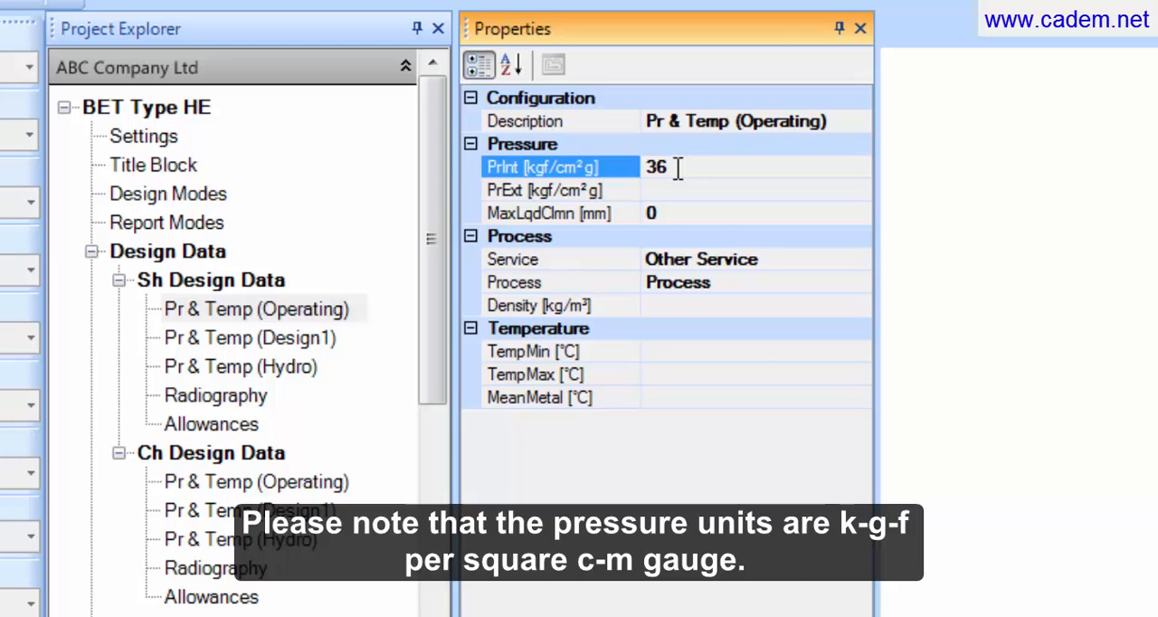
# Step: Set the shell side operating service to Compressed Gas Services and the process to Nitrogen
pyautogui.click(804, 259)
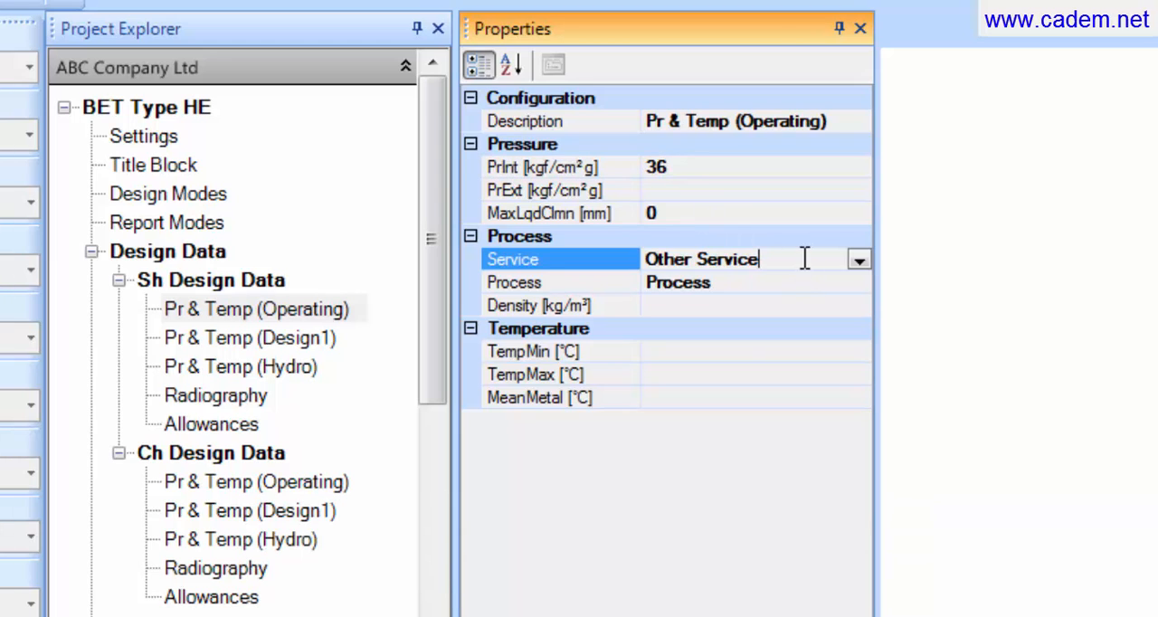
pyautogui.click(858, 259)
pyautogui.click(750, 284)
pyautogui.click(750, 284)
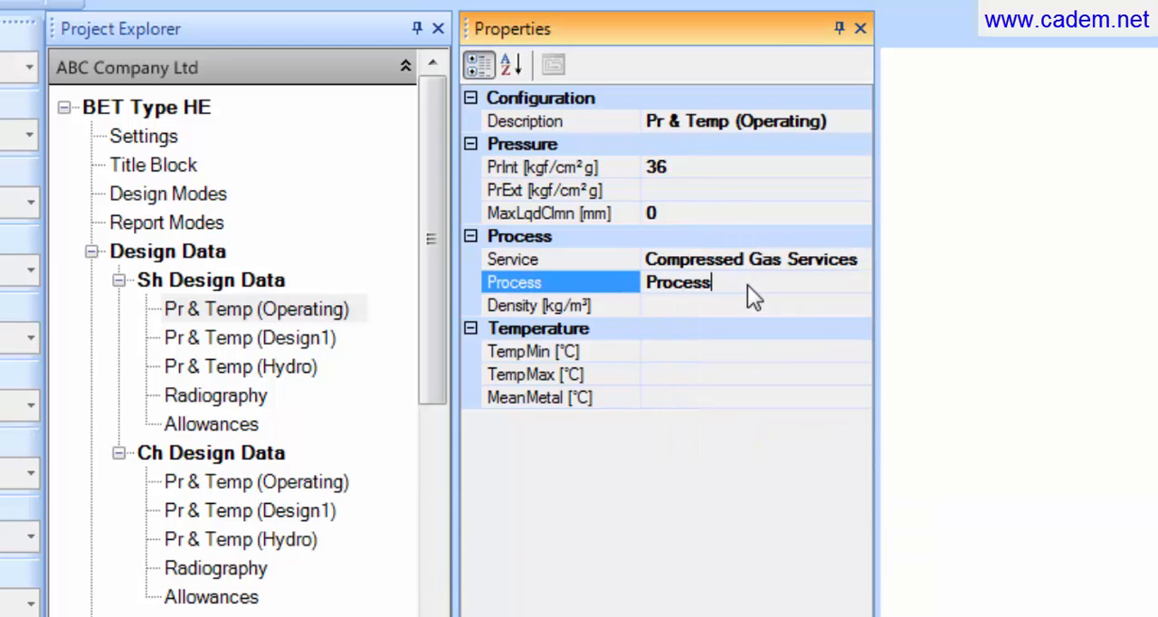
pyautogui.doubleClick(750, 284)
pyautogui.press('BackSpace')
pyautogui.write('N')
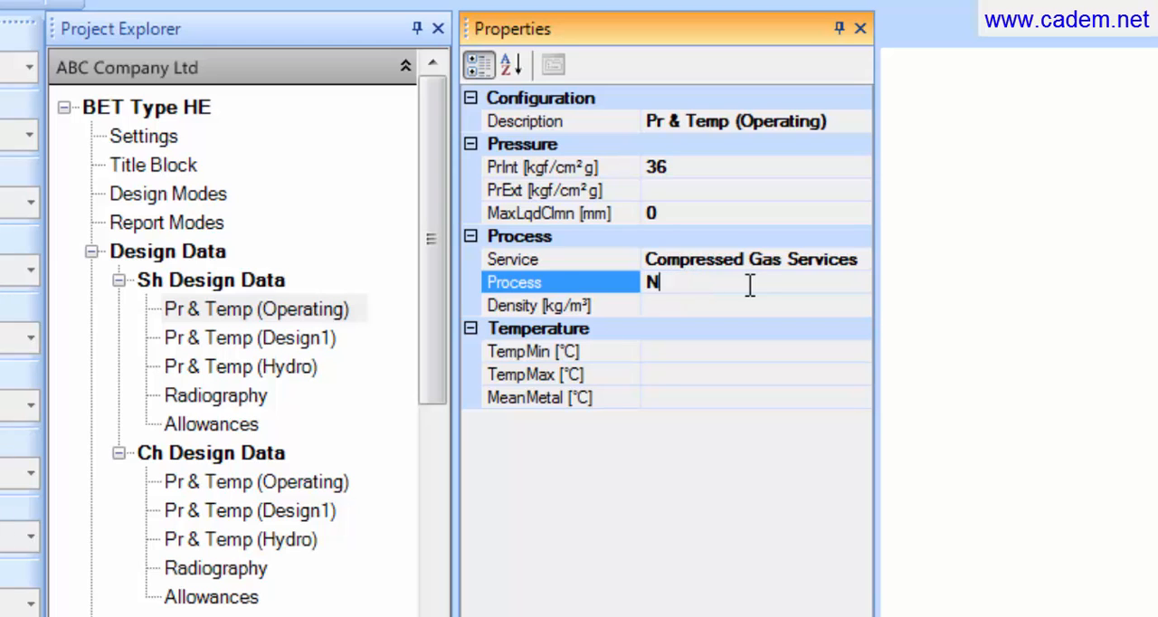
pyautogui.write('itrogen')
# Step: Set the shell side operating temperatures to a minimum of 41 °C and a maximum of 108 °C
pyautogui.click(723, 344)
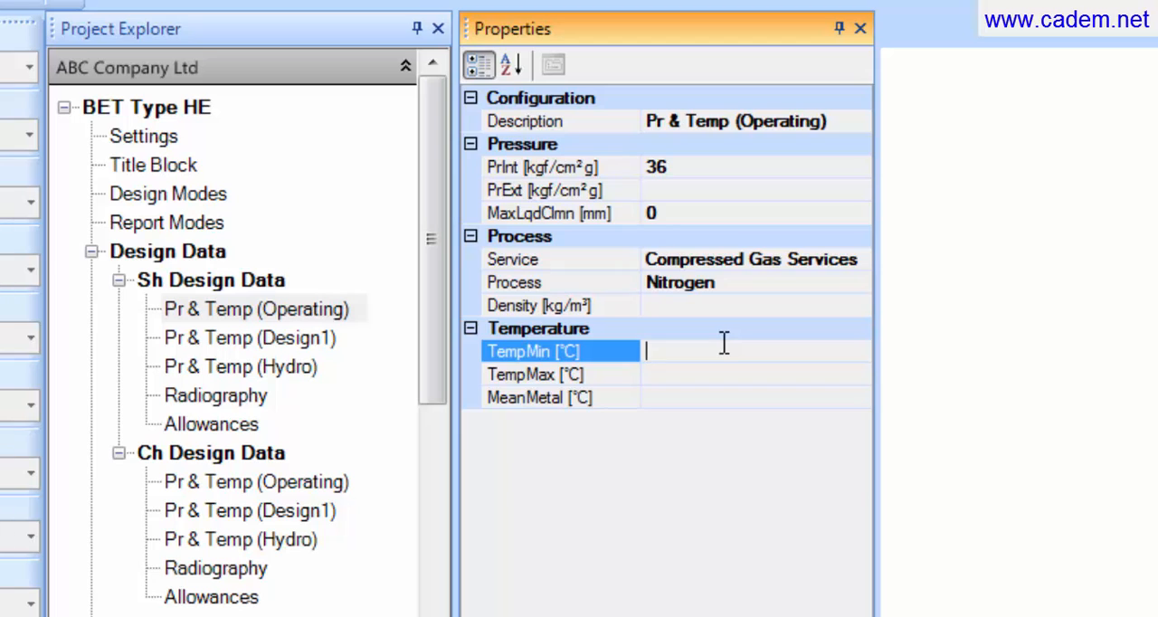
pyautogui.write('41')
pyautogui.click(729, 375)
pyautogui.write('1')
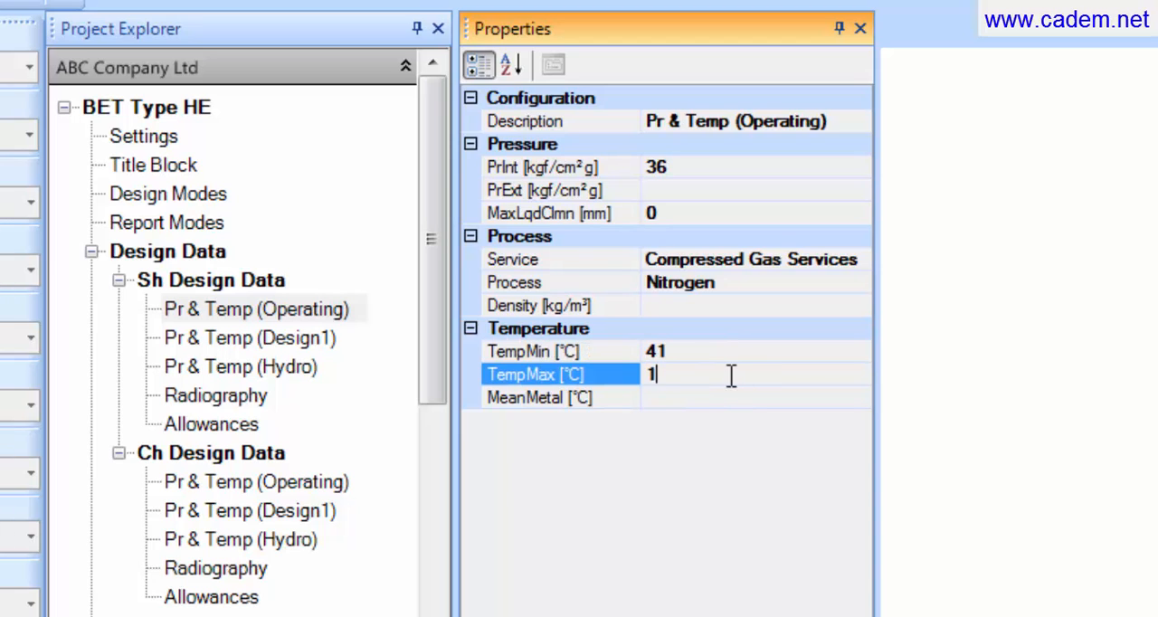
pyautogui.write('08')
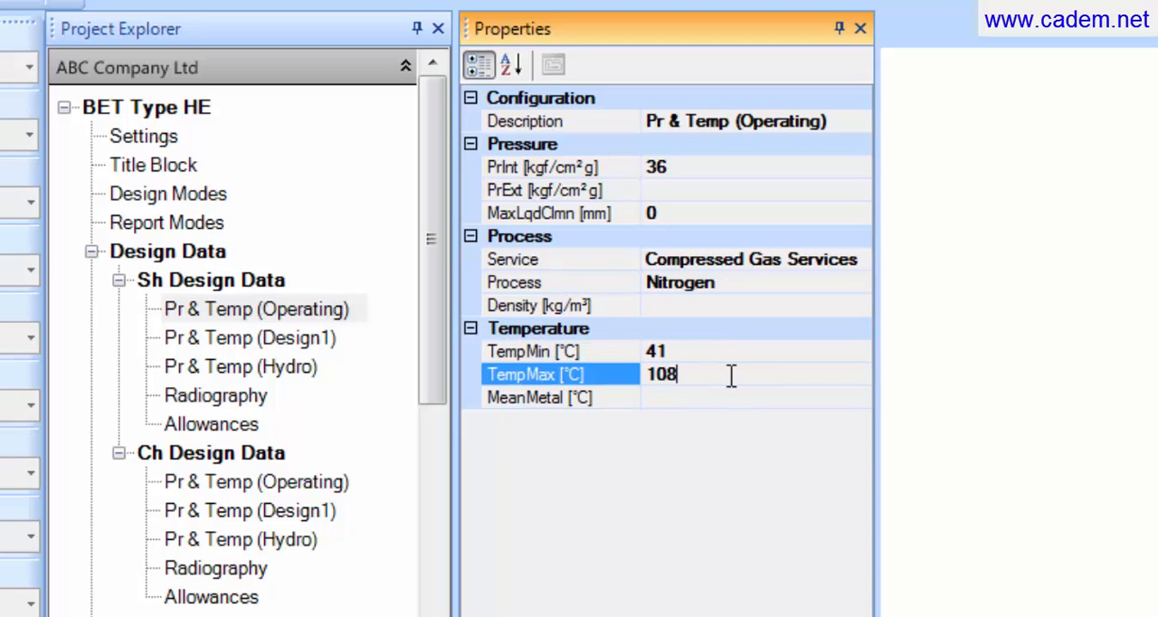
# Step: In the shell side Design1 data, set the internal pressure to 41 kgf/cm² g and the process to Nitrogen
pyautogui.click(312, 340)
pyautogui.click(674, 160)
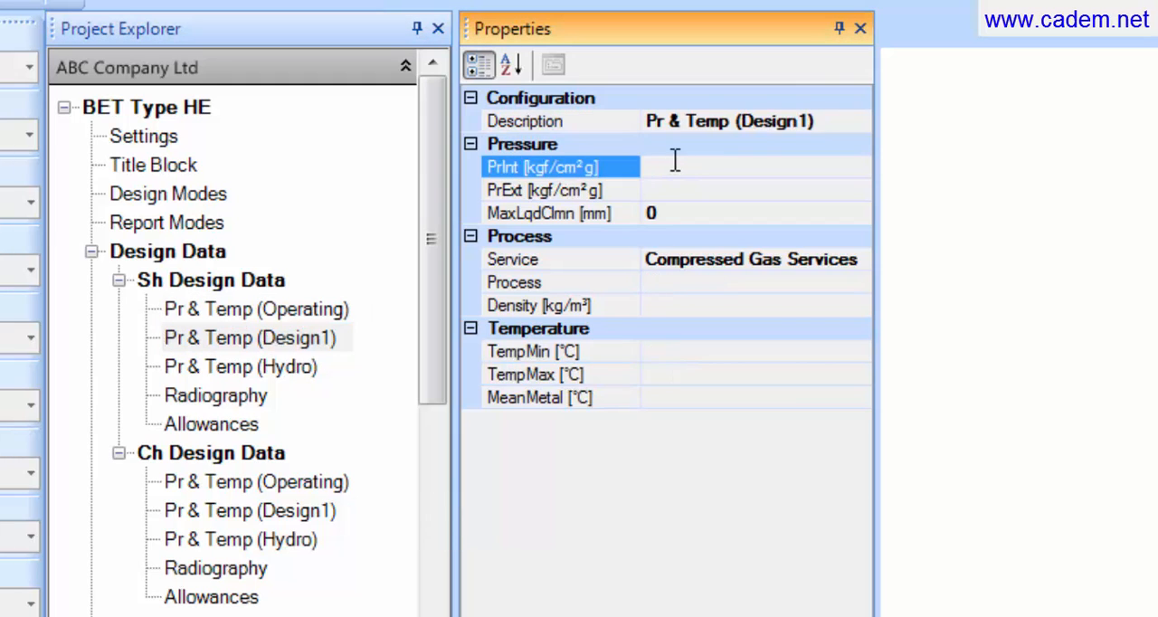
pyautogui.write('41')
pyautogui.click(704, 281)
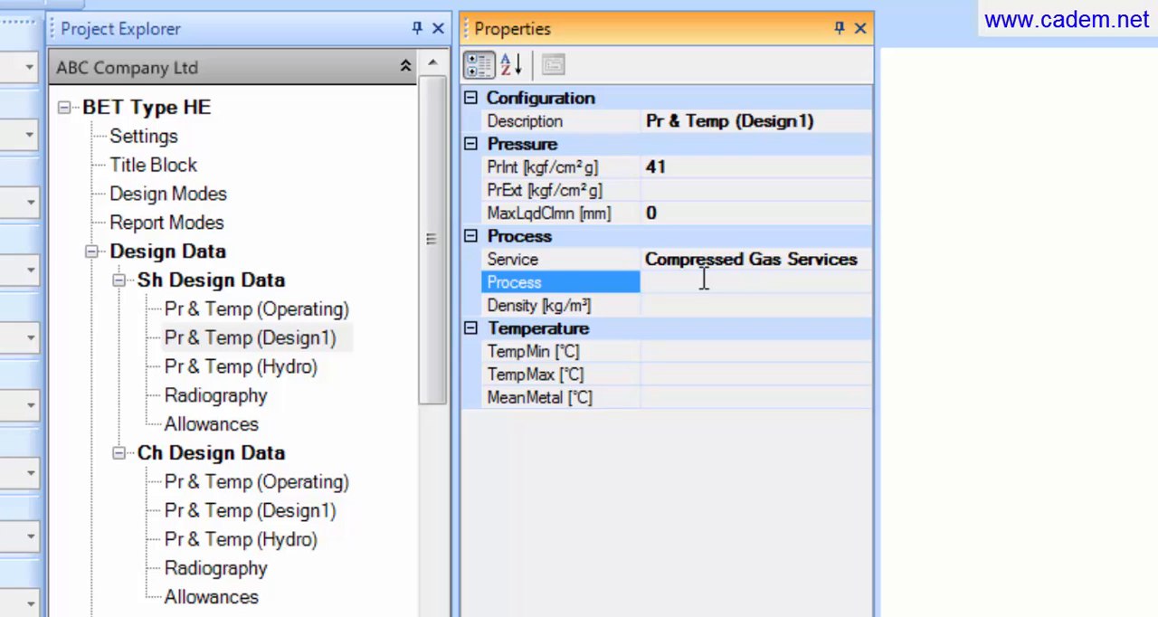
pyautogui.write('Nitrogen')
# Step: Set the shell side Design1 temperatures to a minimum of 20 °C and a maximum of 130 °C
pyautogui.click(721, 352)
pyautogui.write('2')
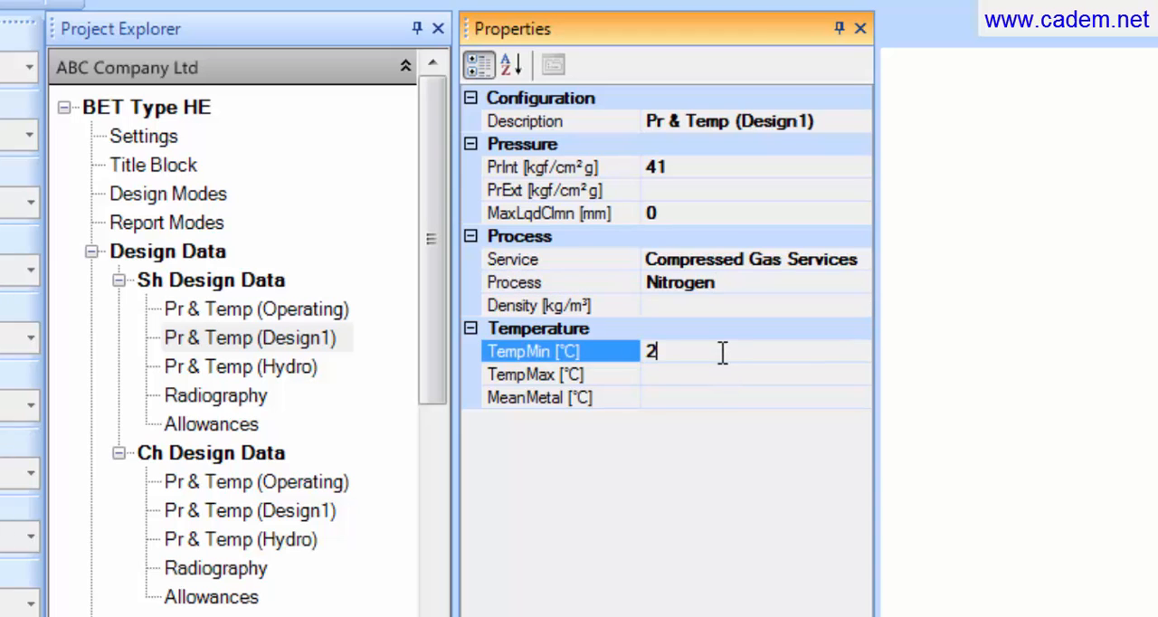
pyautogui.write('0')
pyautogui.click(708, 374)
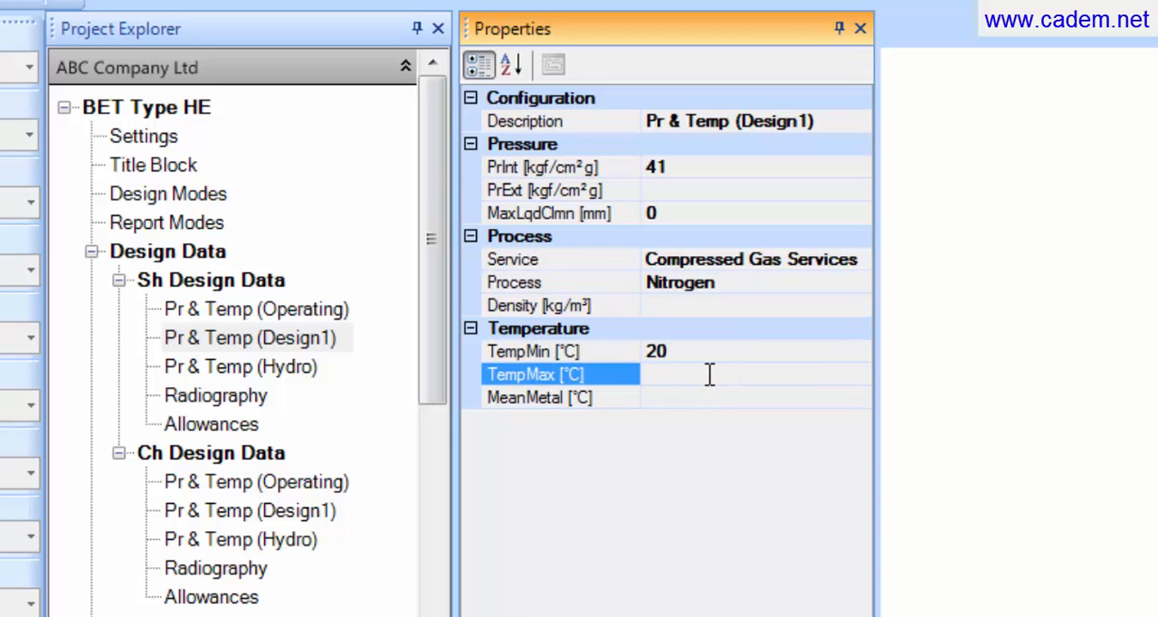
pyautogui.write('130')
# Step: In the shell side allowances, set the internal corrosion allowance to 3 mm
pyautogui.click(233, 422)
pyautogui.click(722, 168)
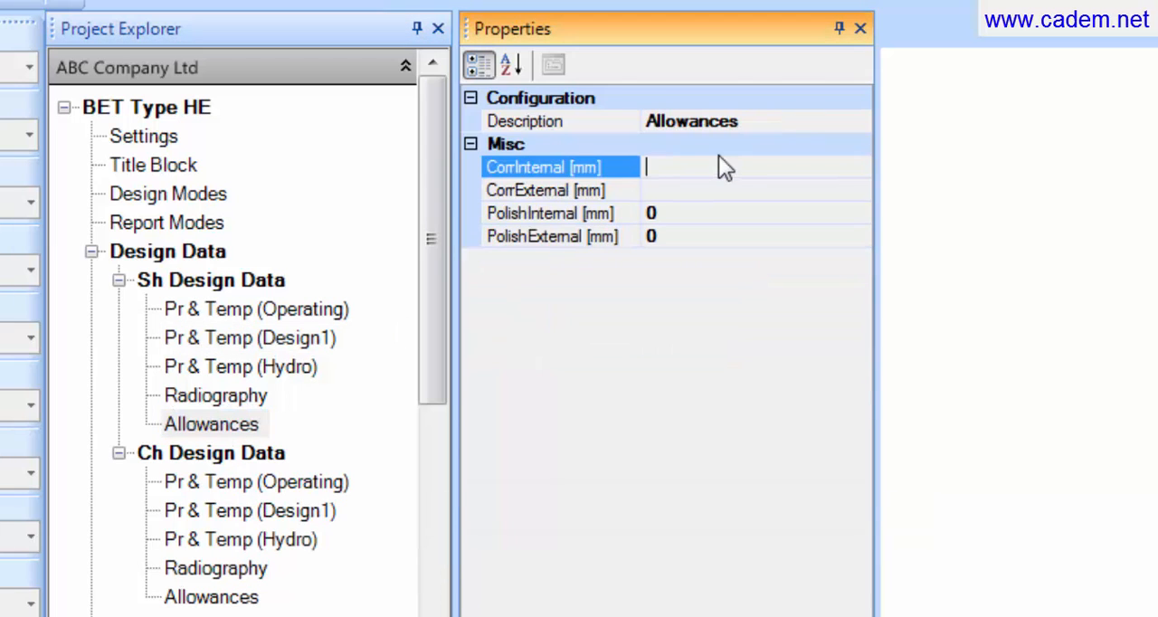
pyautogui.write('3')
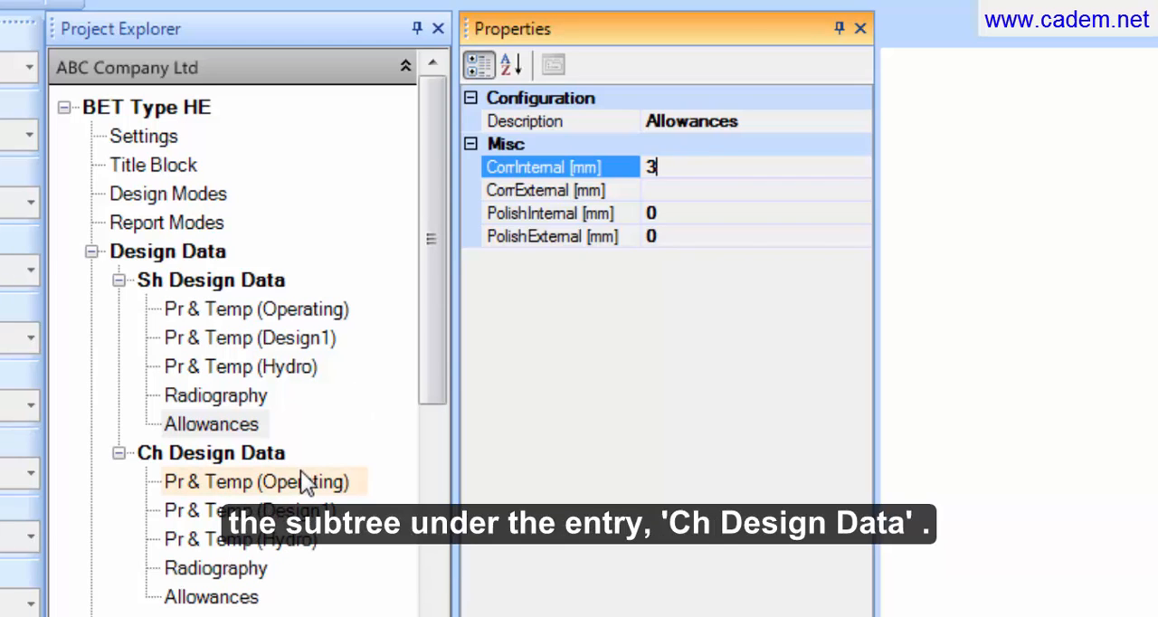
# Step: In the channel side operating data, set the internal pressure to 2.55 kgf/cm² g and the service to Water Services
pyautogui.click(221, 457)
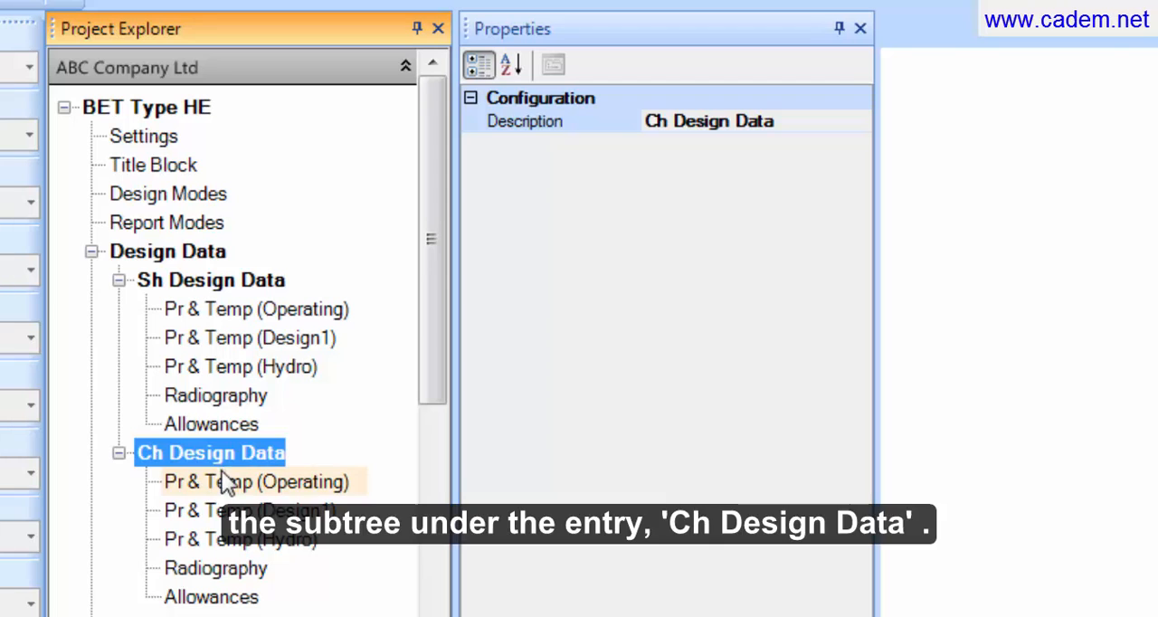
pyautogui.click(223, 482)
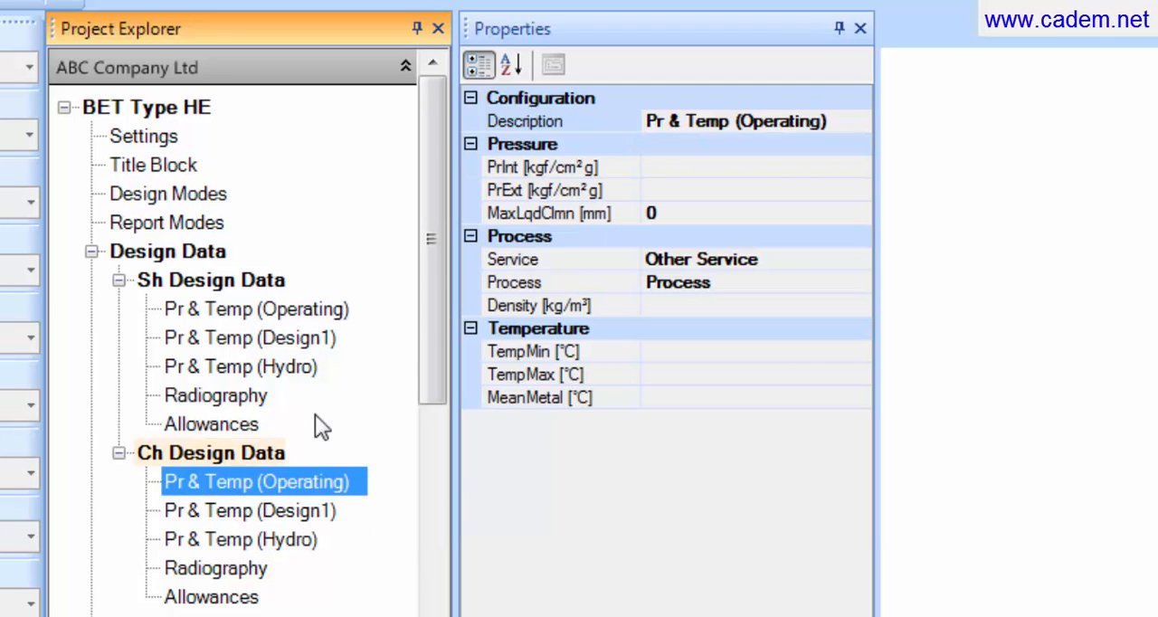
pyautogui.click(712, 165)
pyautogui.write('2.55')
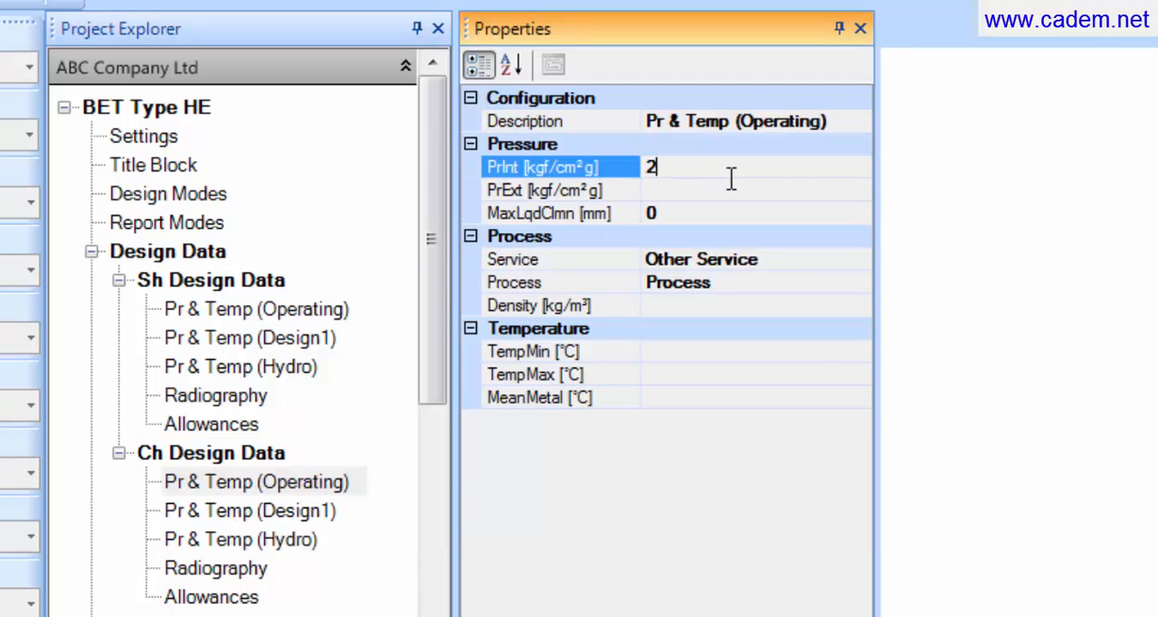
pyautogui.click(756, 261)
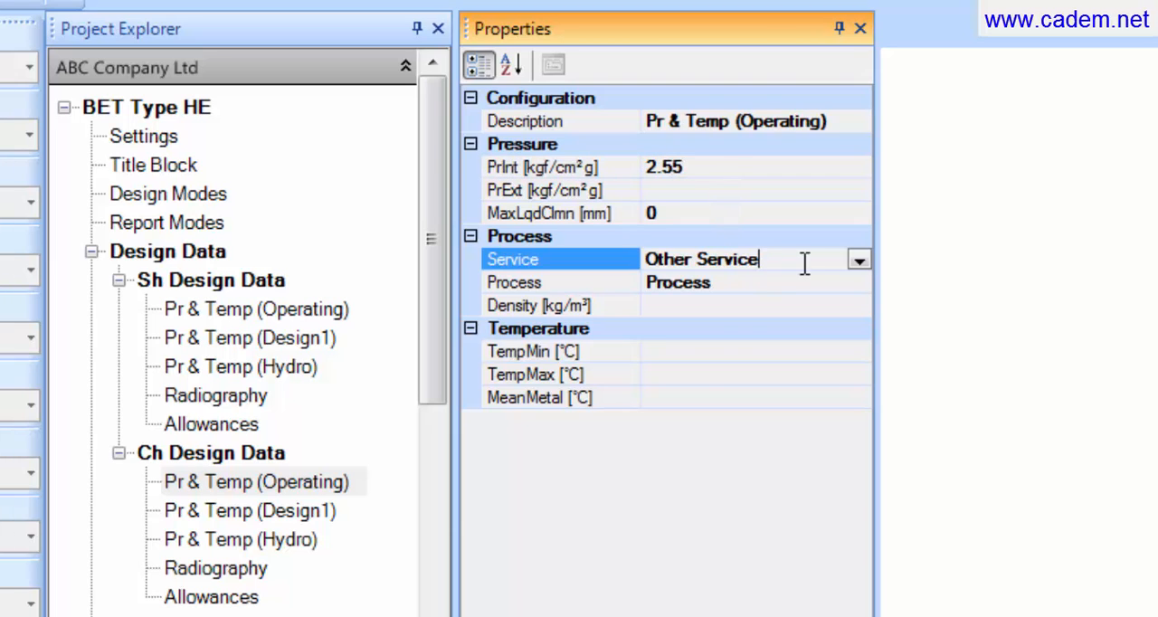
pyautogui.click(858, 260)
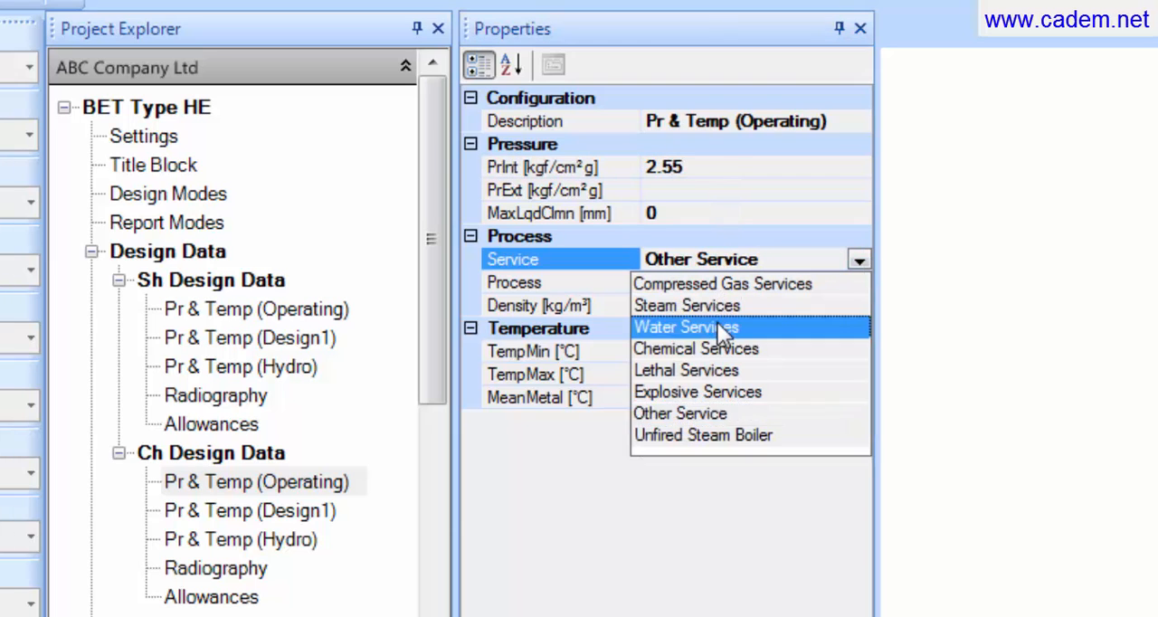
pyautogui.click(718, 325)
# Step: Set the channel side operating process to Water and its density to 1000 kg/m³
pyautogui.click(715, 283)
pyautogui.click(718, 281)
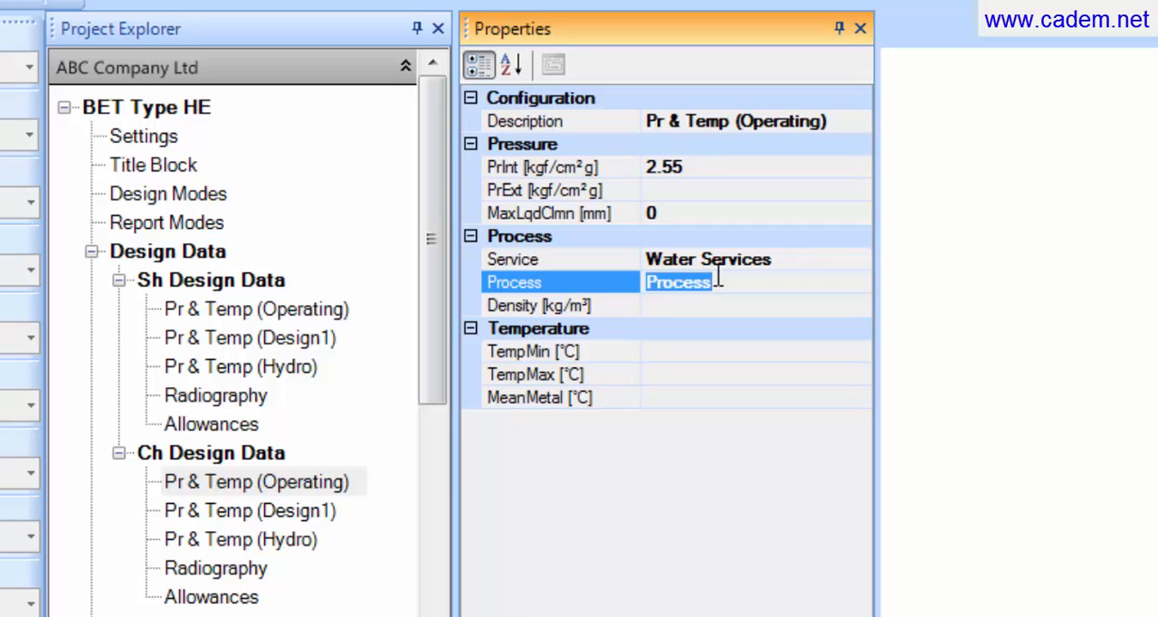
pyautogui.press('BackSpace')
pyautogui.write('Water')
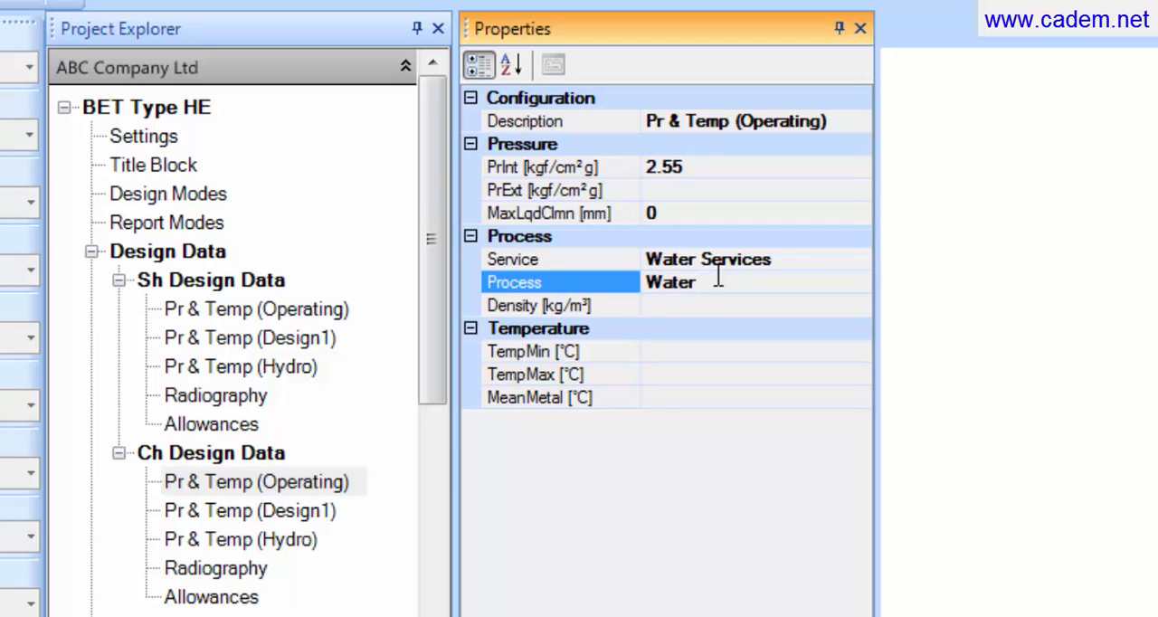
pyautogui.click(699, 305)
pyautogui.write('1000')
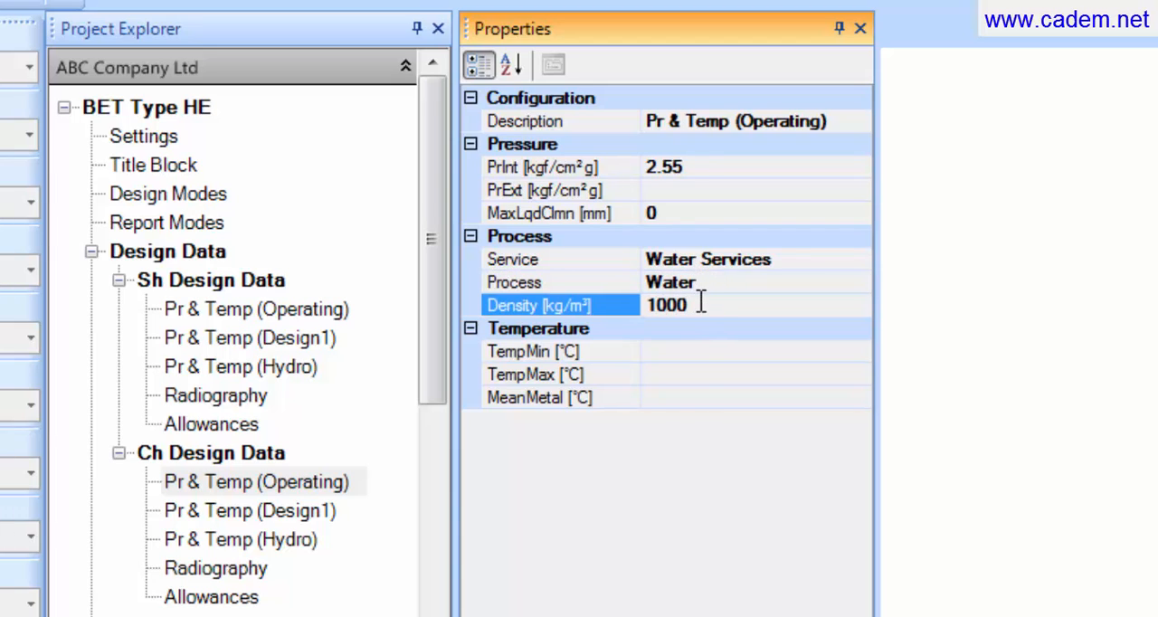
# Step: Set the channel side operating temperatures to a minimum of 34.8 °C and a maximum of 43.8 °C
pyautogui.click(699, 353)
pyautogui.write('34.8')
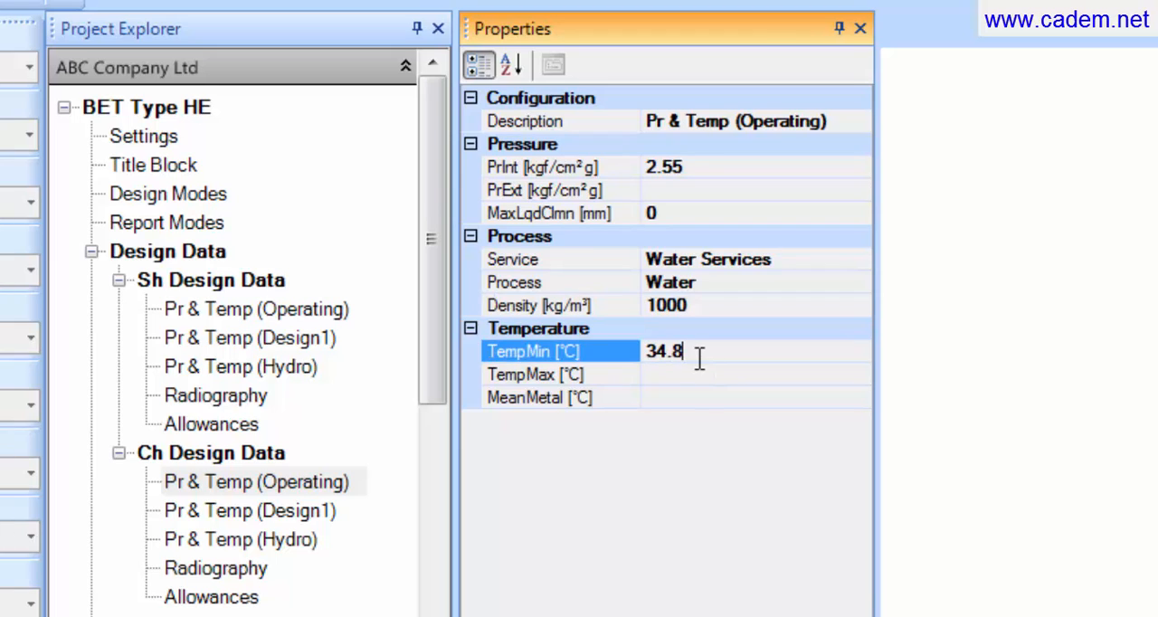
pyautogui.click(699, 380)
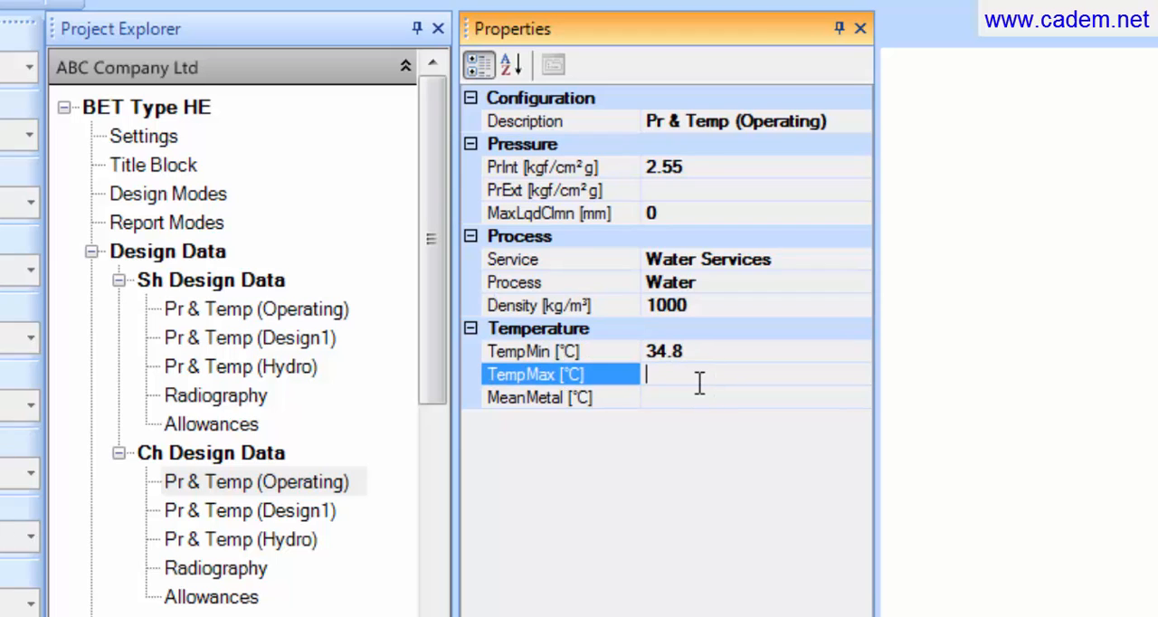
pyautogui.write('43.8')
# Step: In the channel side Design1 data, set the internal pressure to 7.1 kgf/cm² g
pyautogui.click(325, 512)
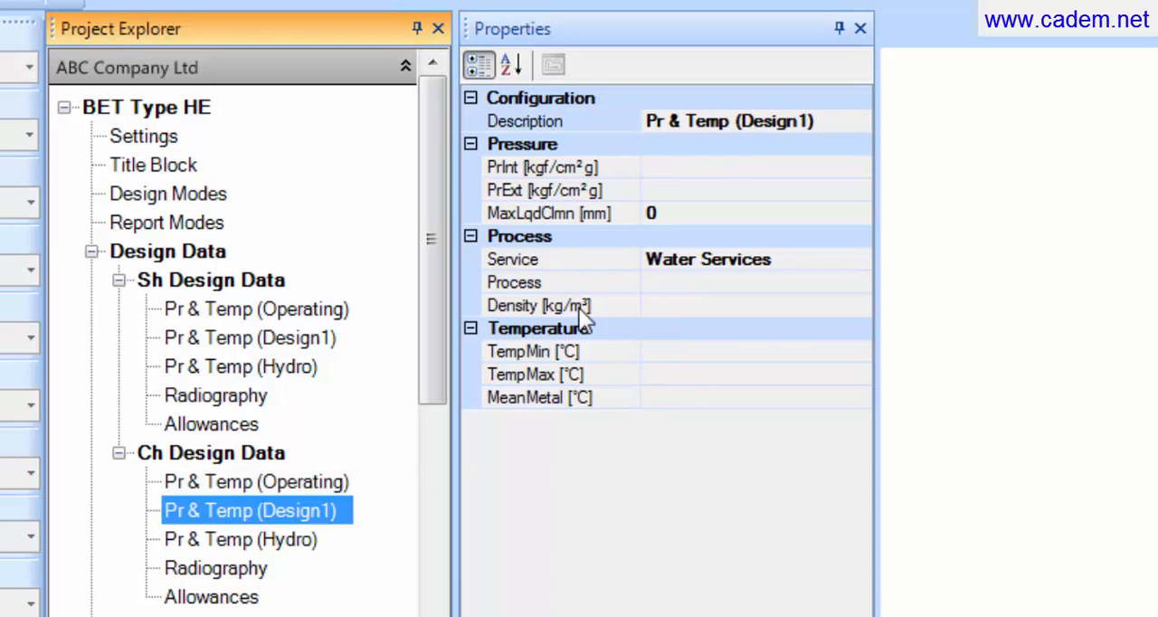
pyautogui.click(715, 166)
pyautogui.write('7.1')
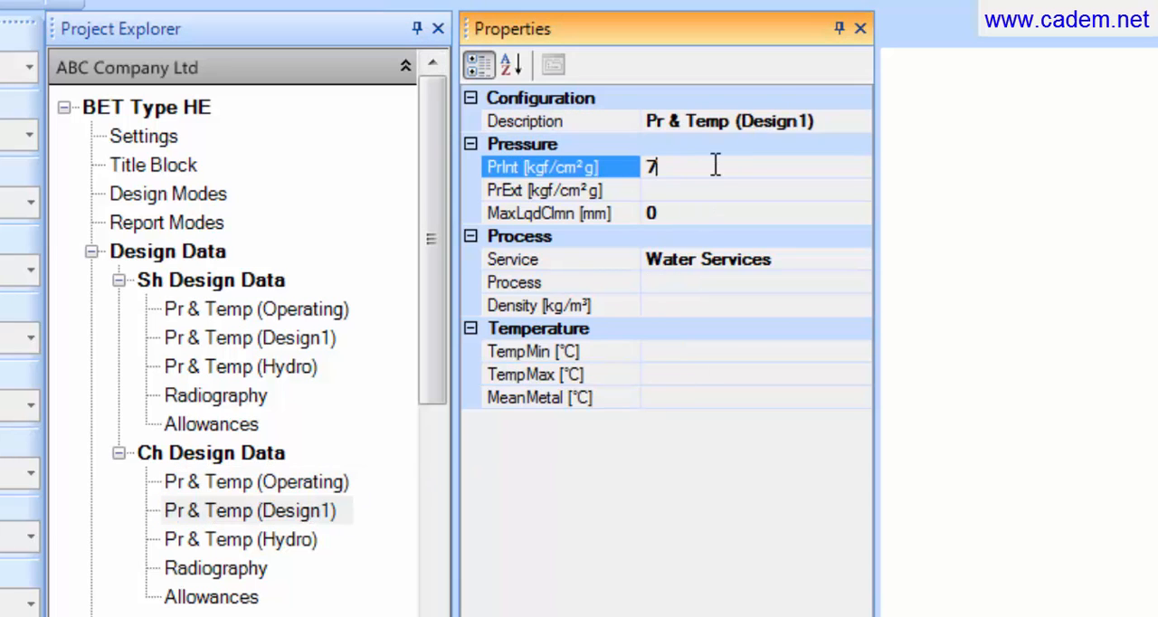
# Step: Set the channel side Design1 process to Water with a density of 1000 kg/m³
pyautogui.click(752, 280)
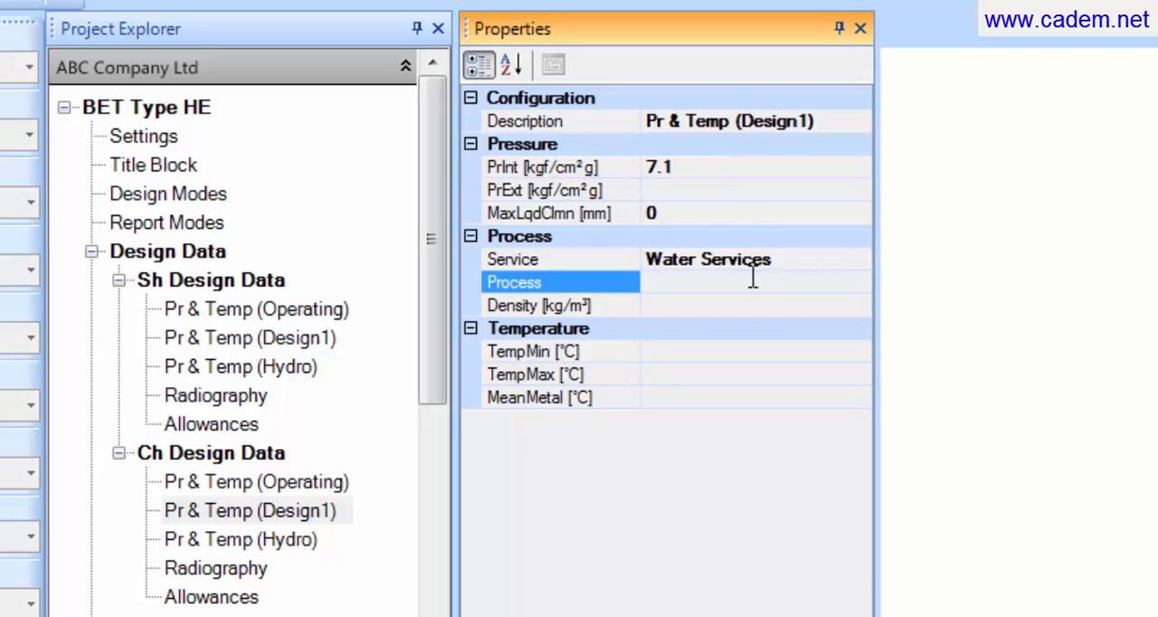
pyautogui.write('Water')
pyautogui.click(738, 305)
pyautogui.write('1000')
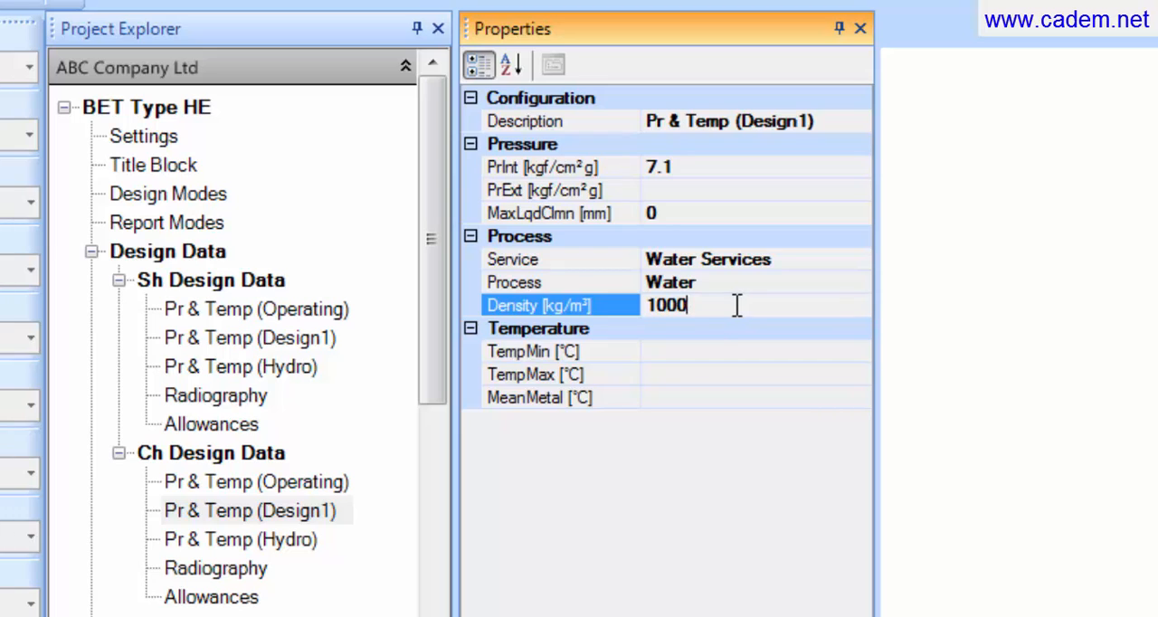
# Step: Set the channel side Design1 temperatures to a minimum of 20 °C and a maximum of 50 °C
pyautogui.click(723, 350)
pyautogui.write('20')
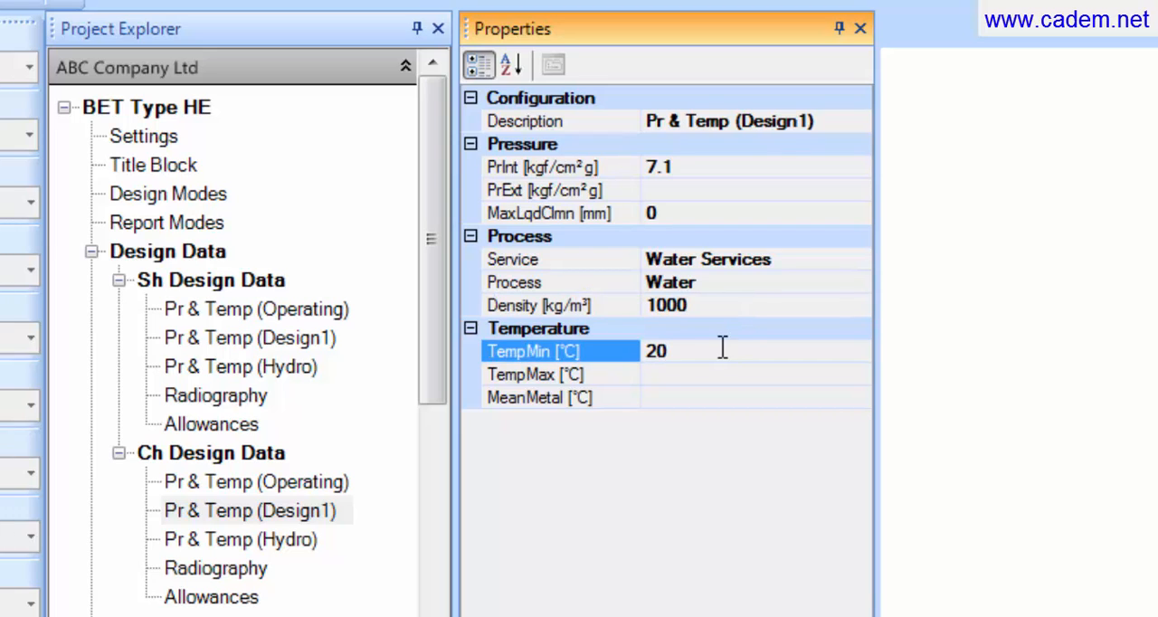
pyautogui.click(714, 374)
pyautogui.write('50')
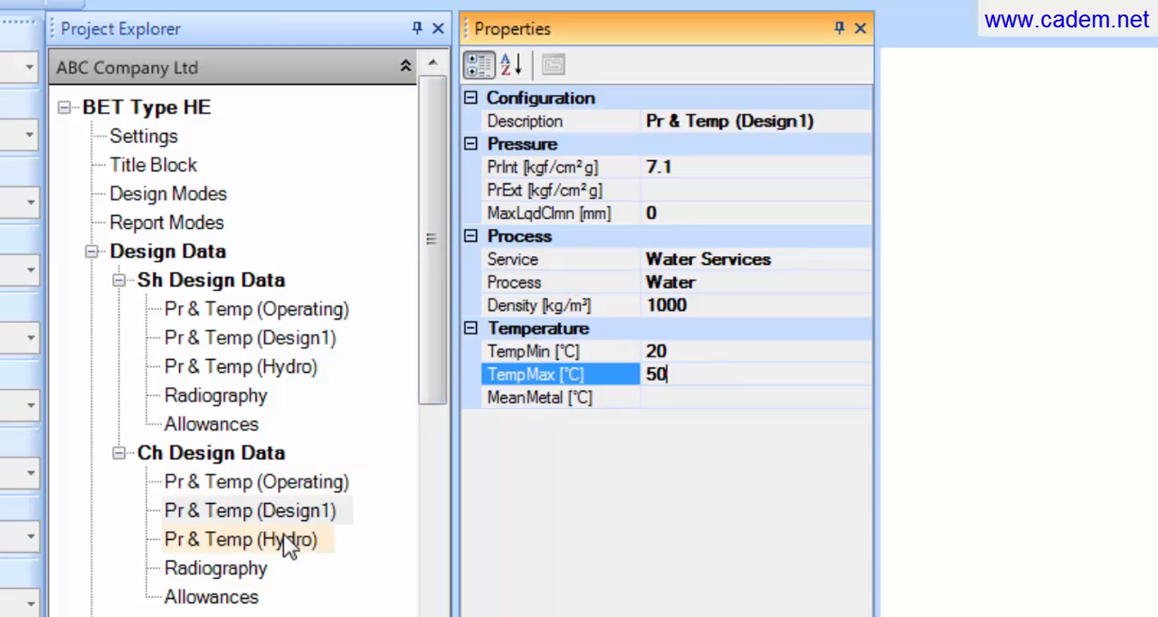
# Step: In the channel side allowances, set the internal corrosion allowance to 3 mm
pyautogui.click(253, 605)
pyautogui.click(666, 167)
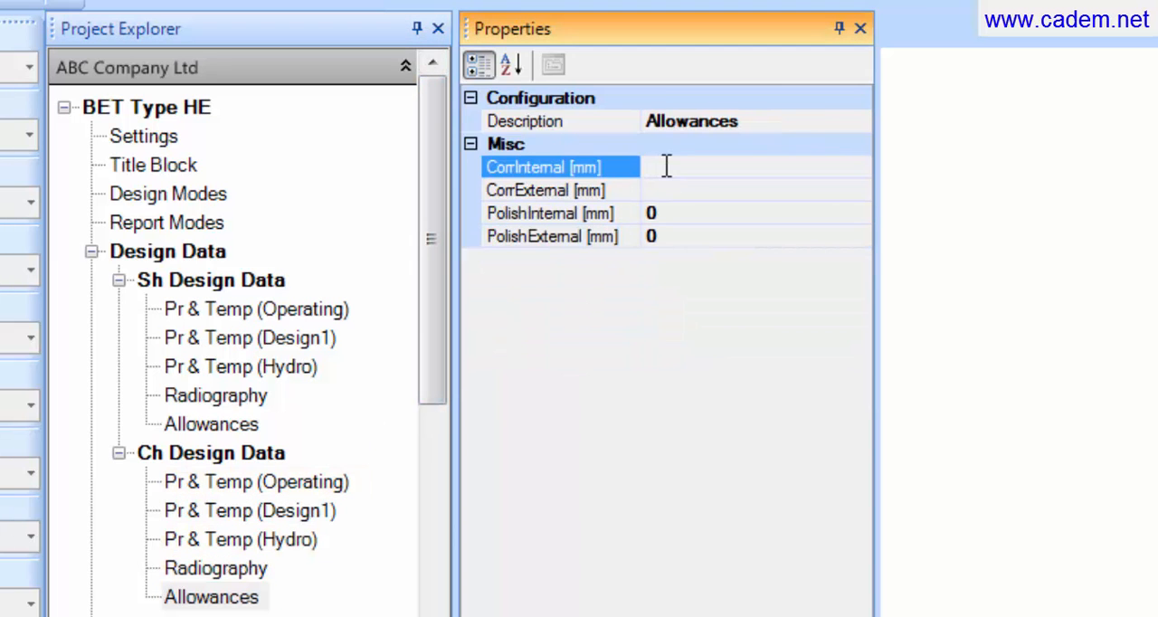
pyautogui.write('3')
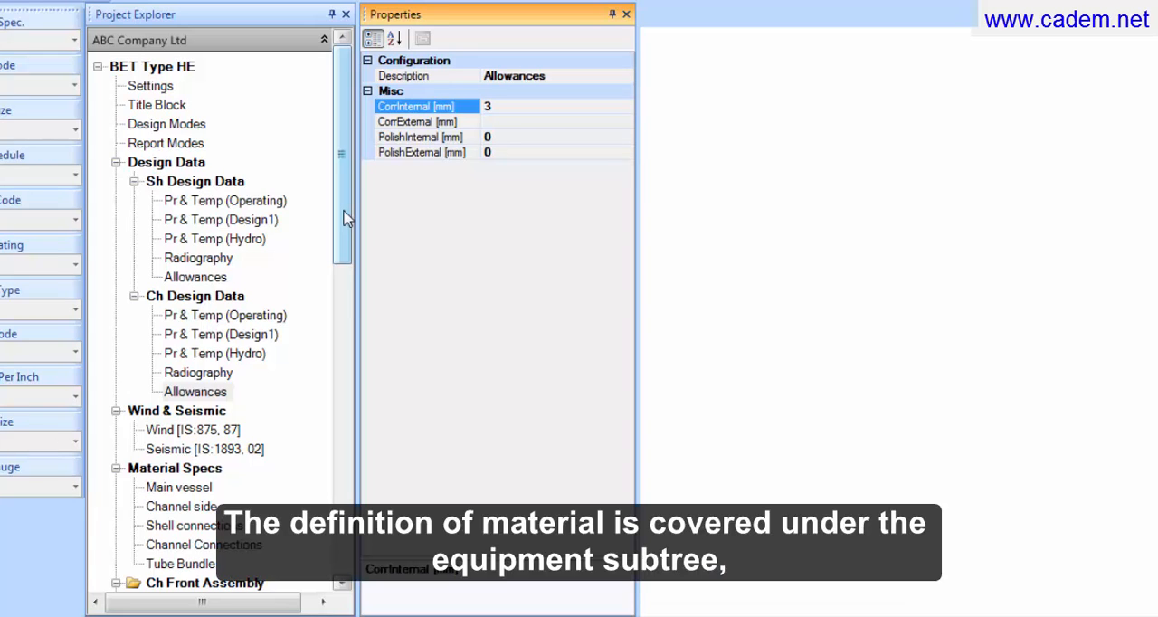
# Step: In the material specs, assign the 516GR70 material set to the main vessel
pyautogui.moveTo(346, 218); pyautogui.dragTo(348, 308)
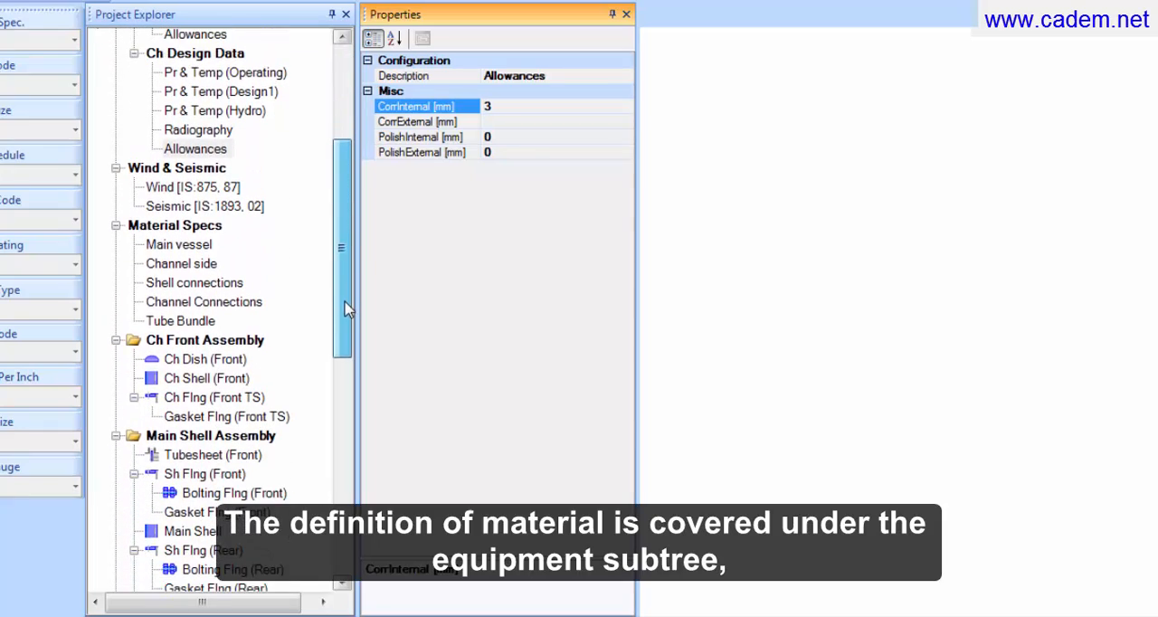
pyautogui.click(204, 226)
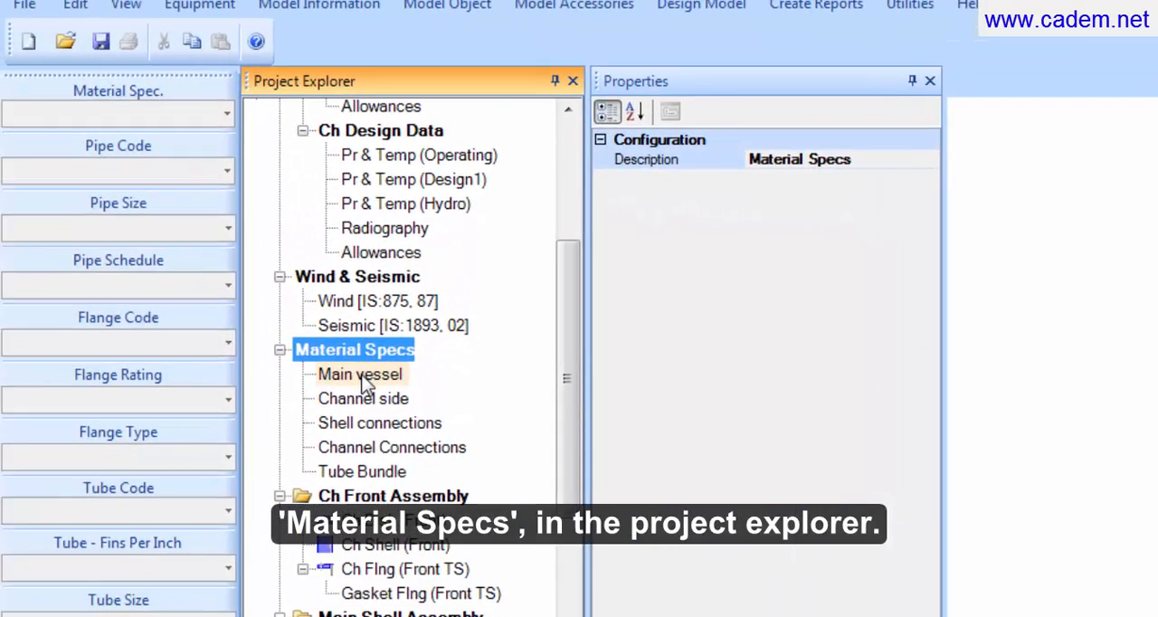
pyautogui.click(234, 283)
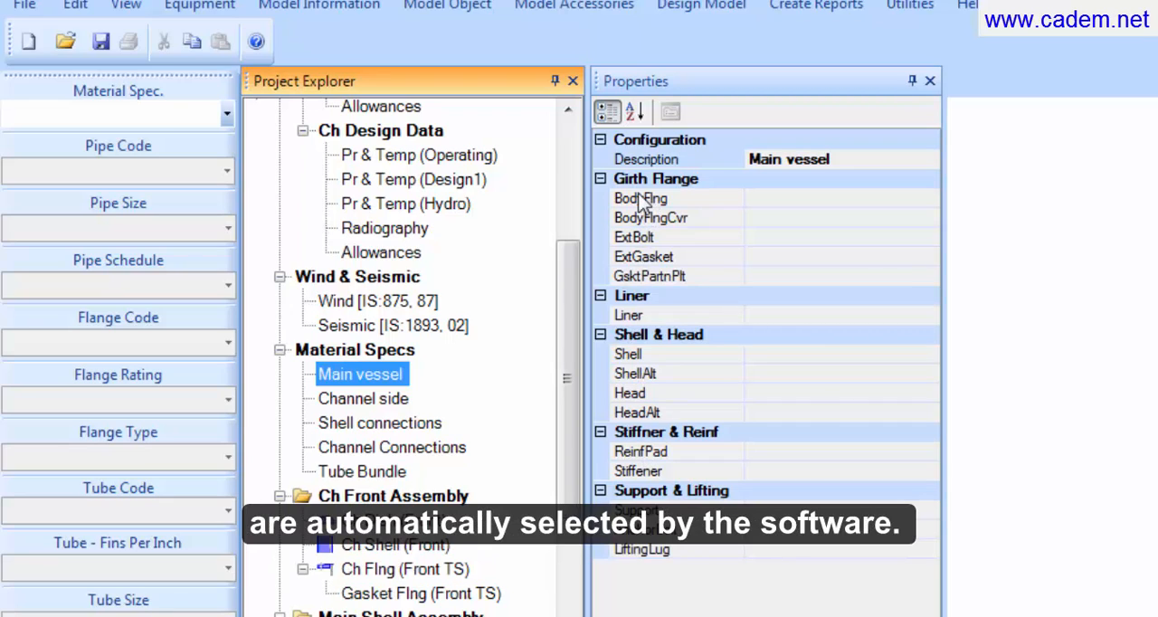
pyautogui.click(228, 108)
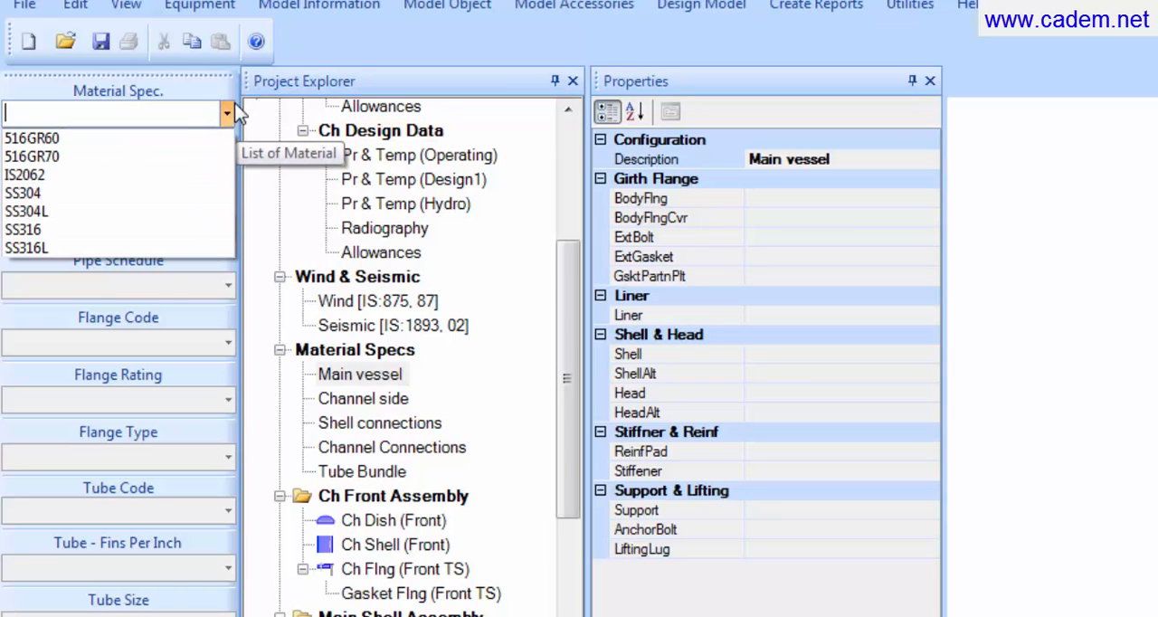
pyautogui.click(158, 161)
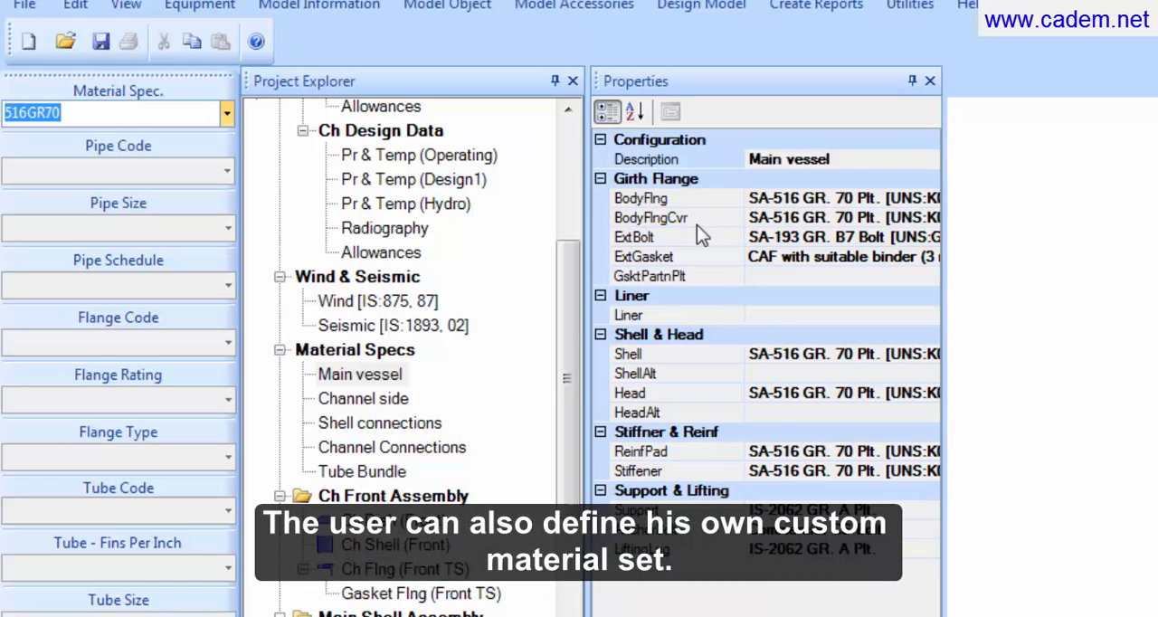
# Step: Change the main vessel's external girth flange gasket material to Silicon Rubber (White)
pyautogui.click(720, 256)
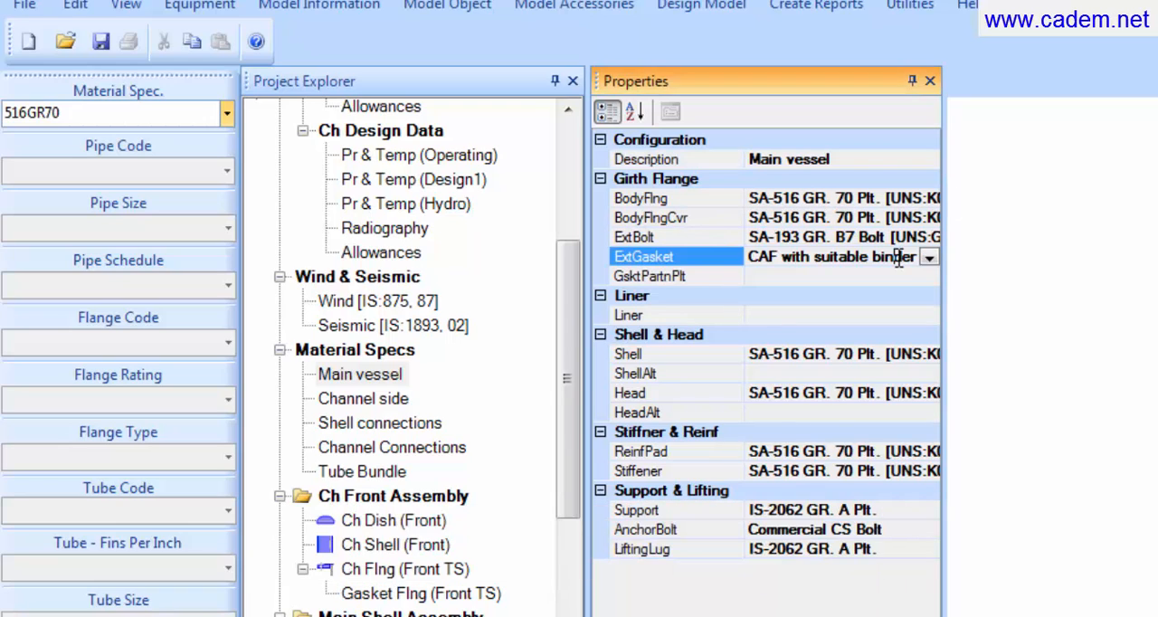
pyautogui.click(929, 256)
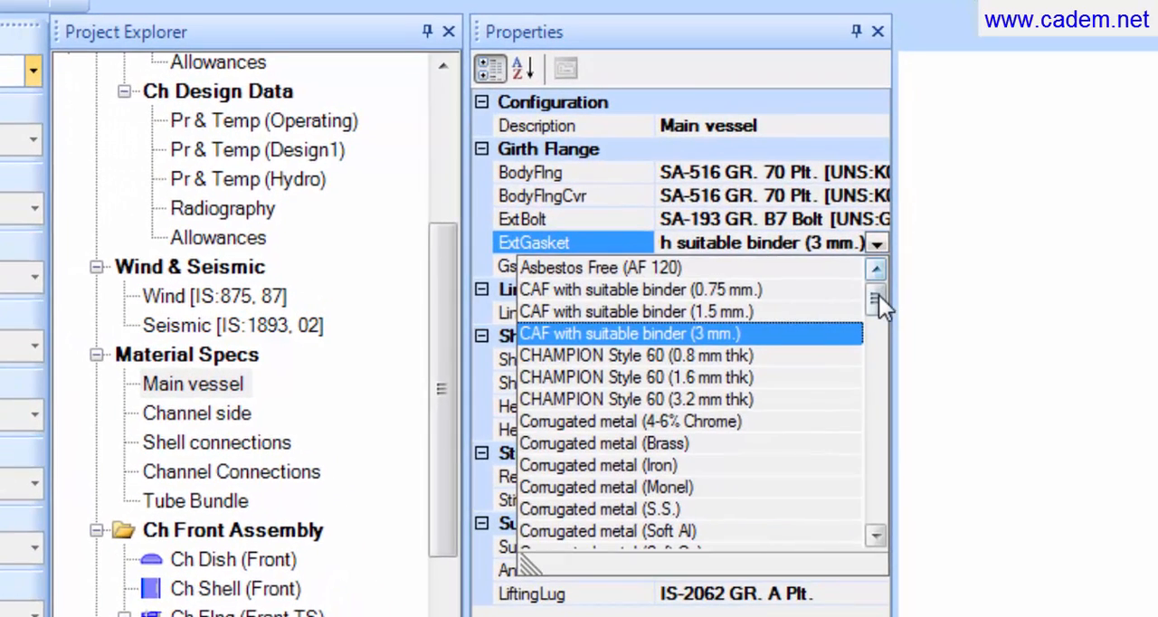
pyautogui.moveTo(878, 295); pyautogui.dragTo(878, 455)
pyautogui.click(686, 465)
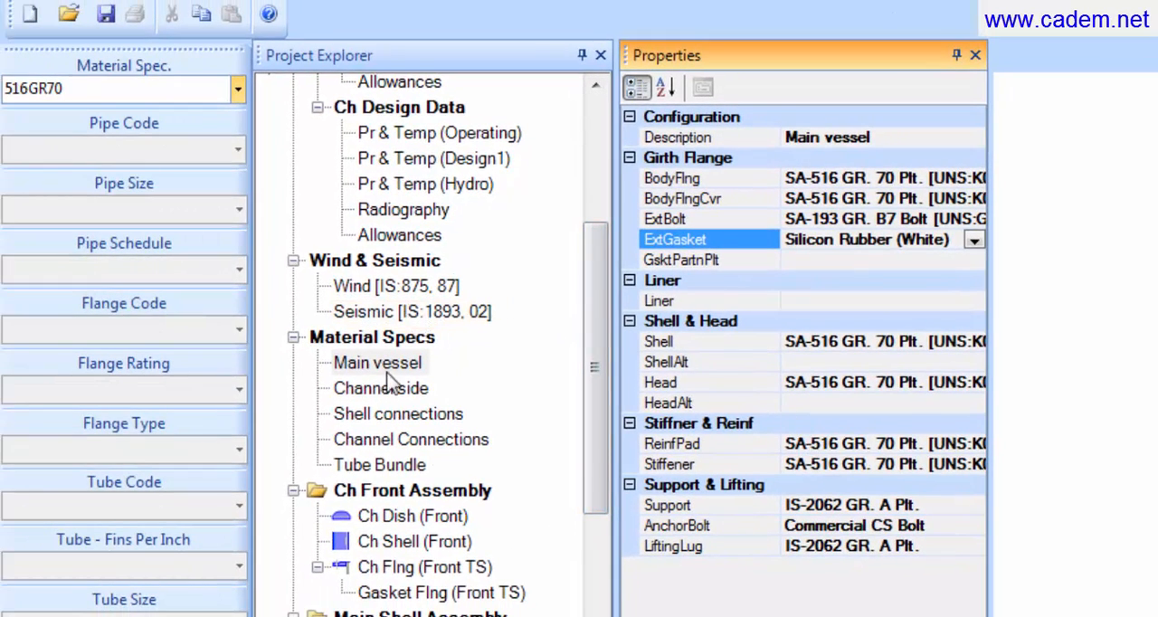
# Step: Assign the 516GR70 material set to the channel side in the material specs
pyautogui.click(387, 395)
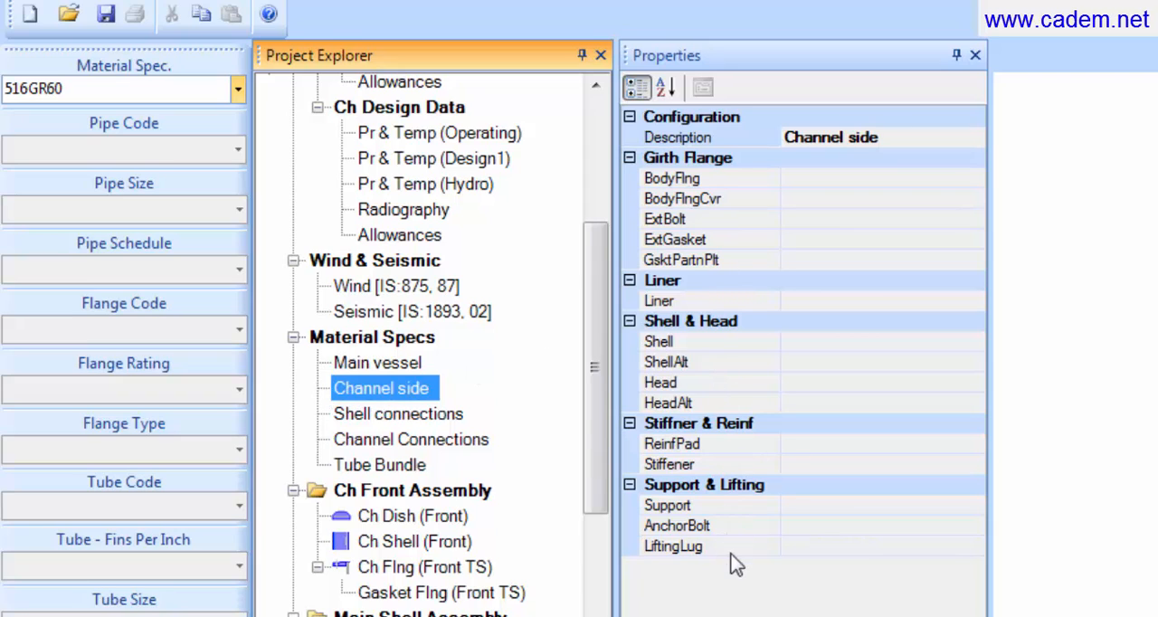
pyautogui.click(210, 91)
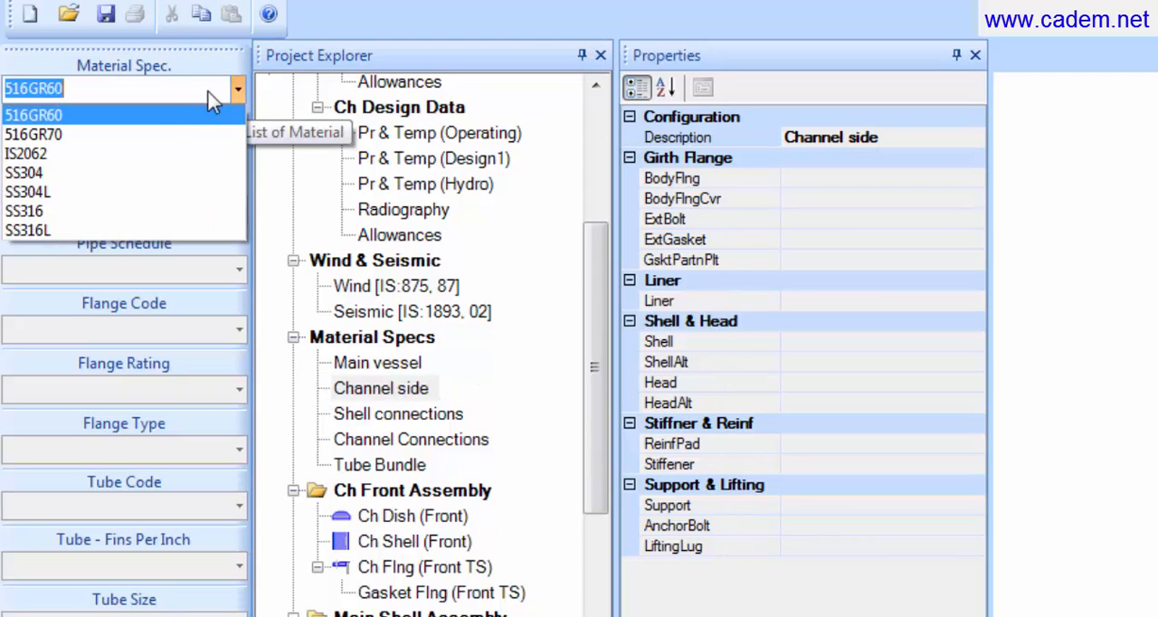
pyautogui.click(167, 136)
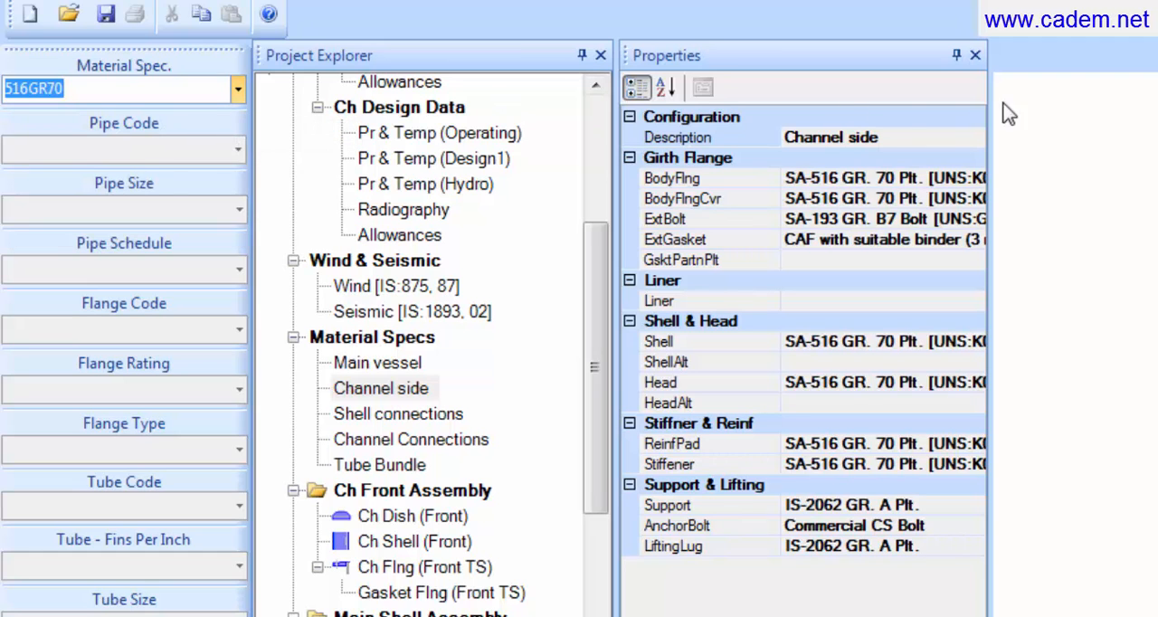
# Step: Change the channel side's external girth flange gasket material to Silicon Rubber (White)
pyautogui.click(947, 242)
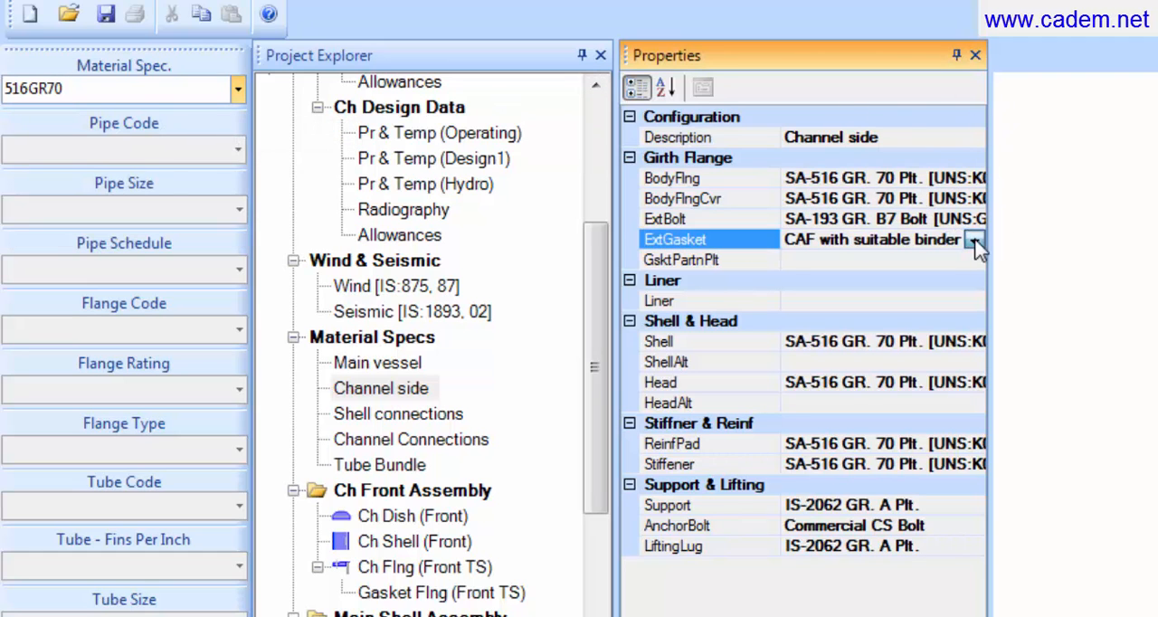
pyautogui.click(975, 239)
pyautogui.moveTo(967, 298); pyautogui.dragTo(979, 436)
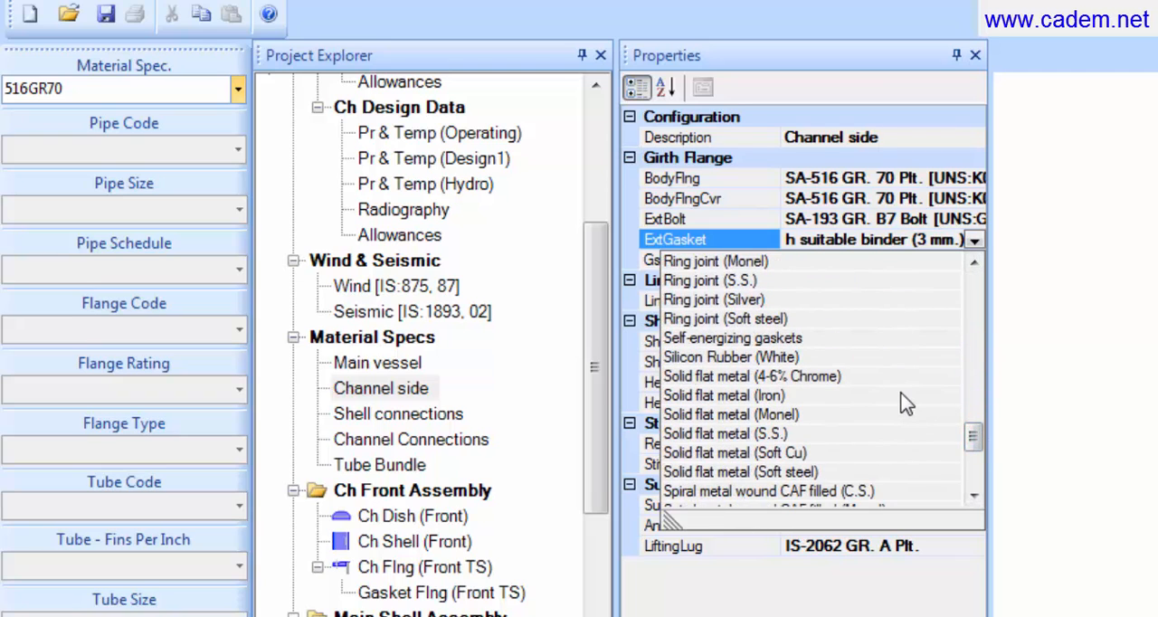
pyautogui.click(865, 356)
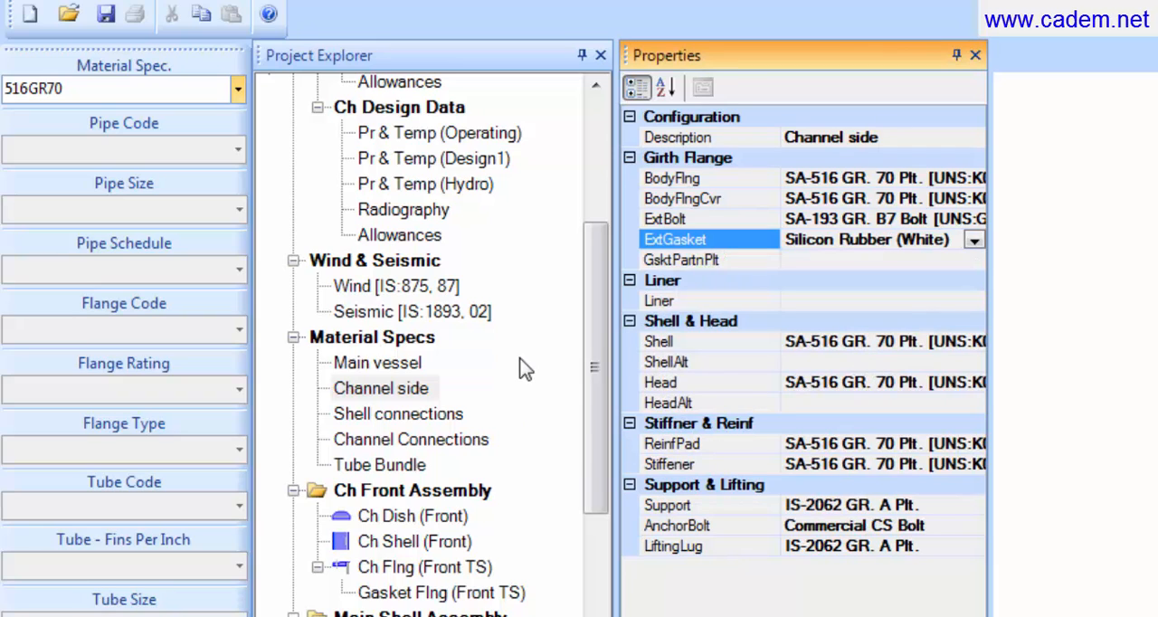
# Step: Assign the 516GR70 material set to the tube bundle in the material specs
pyautogui.click(385, 468)
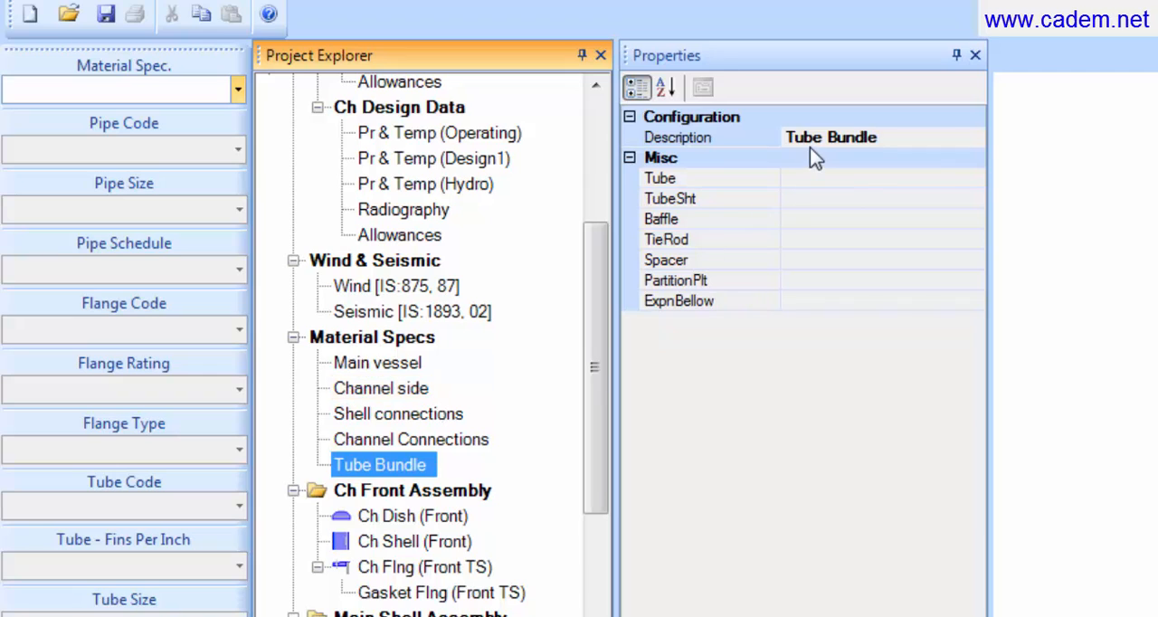
pyautogui.click(237, 88)
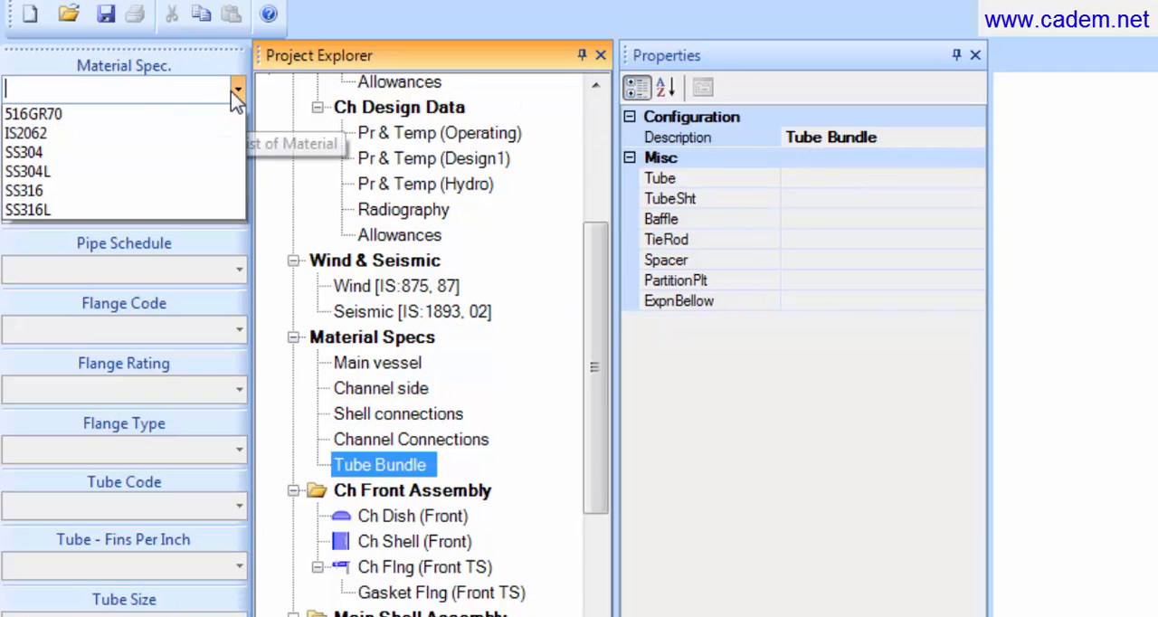
pyautogui.click(191, 143)
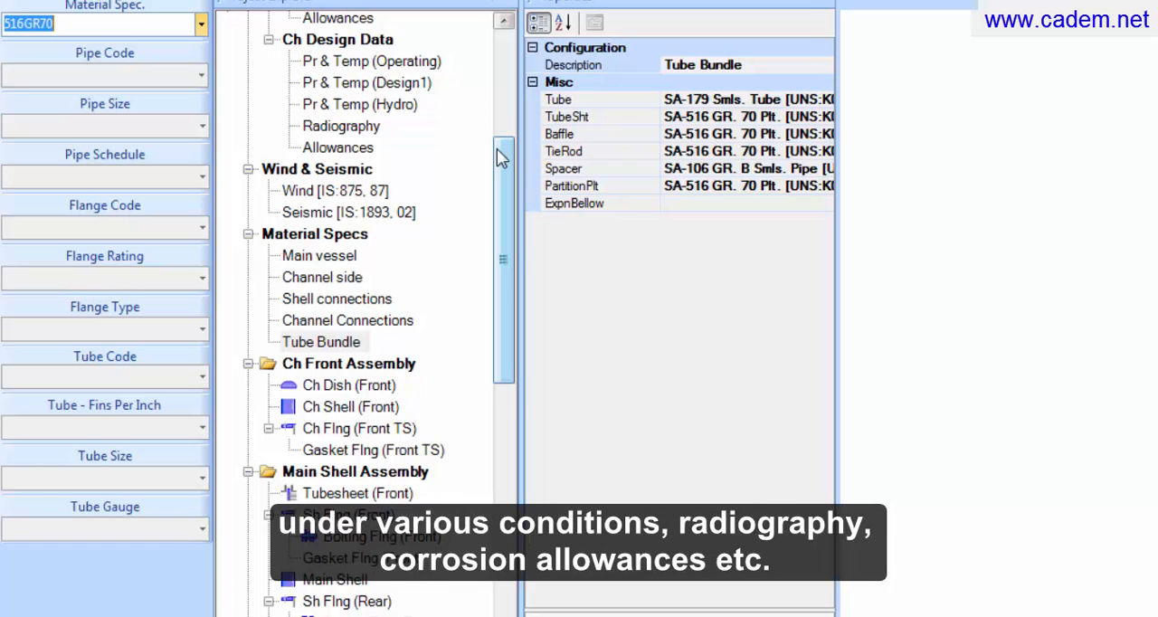
pyautogui.moveTo(497, 148); pyautogui.dragTo(502, 255)
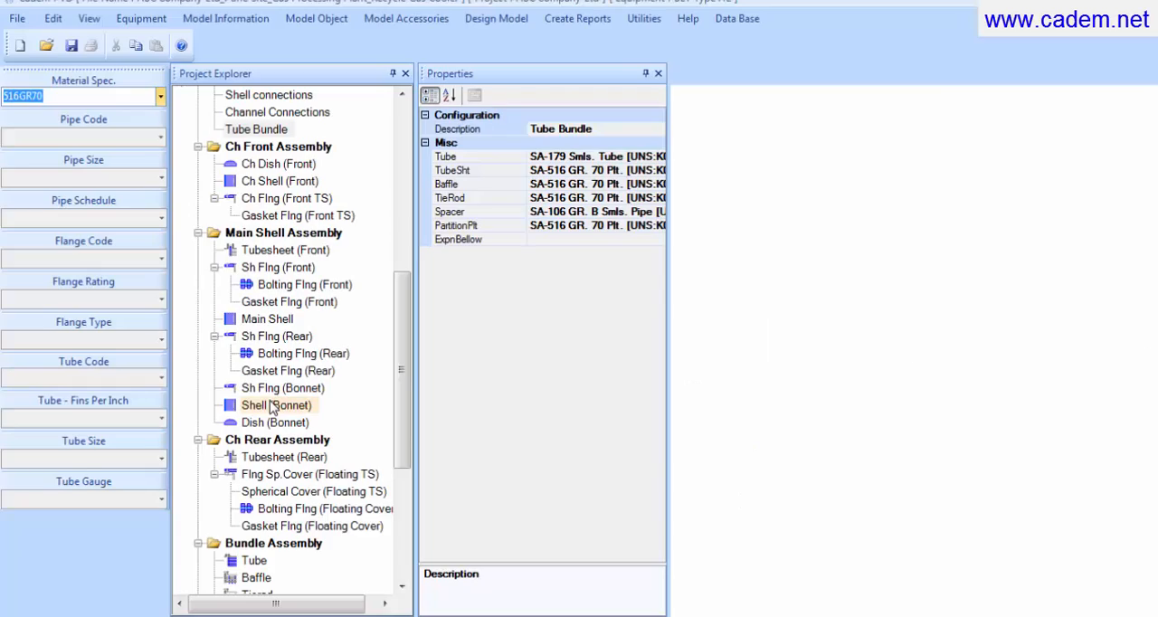
# Step: Delete the Shell (Bonnet) component from the Main Shell Assembly
pyautogui.click(273, 409)
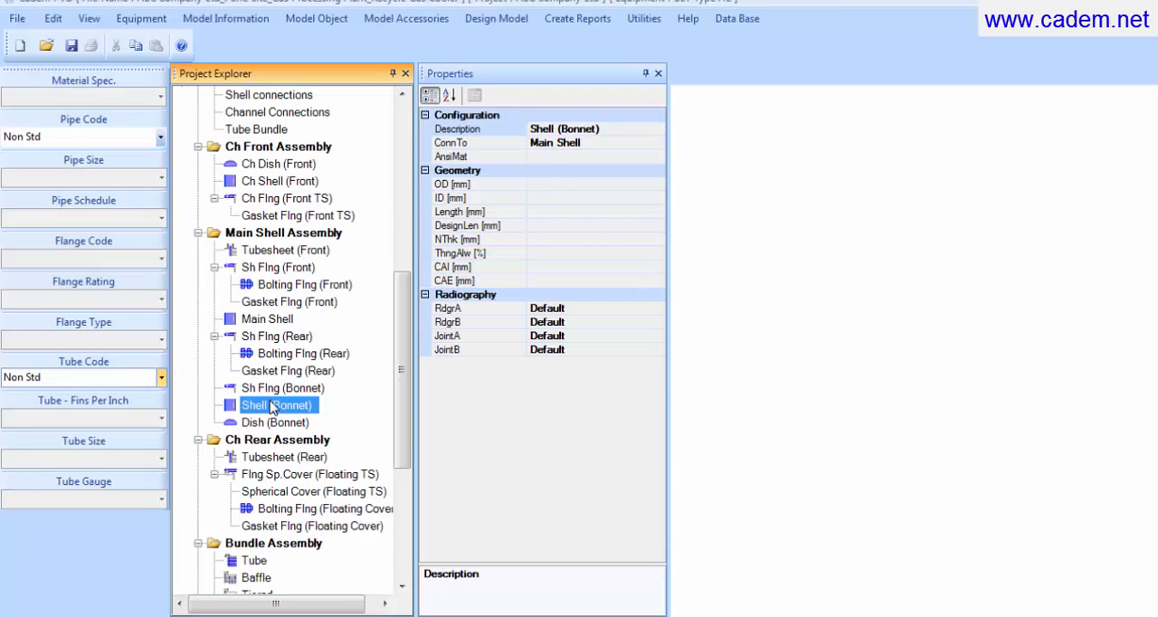
pyautogui.rightClick(272, 407)
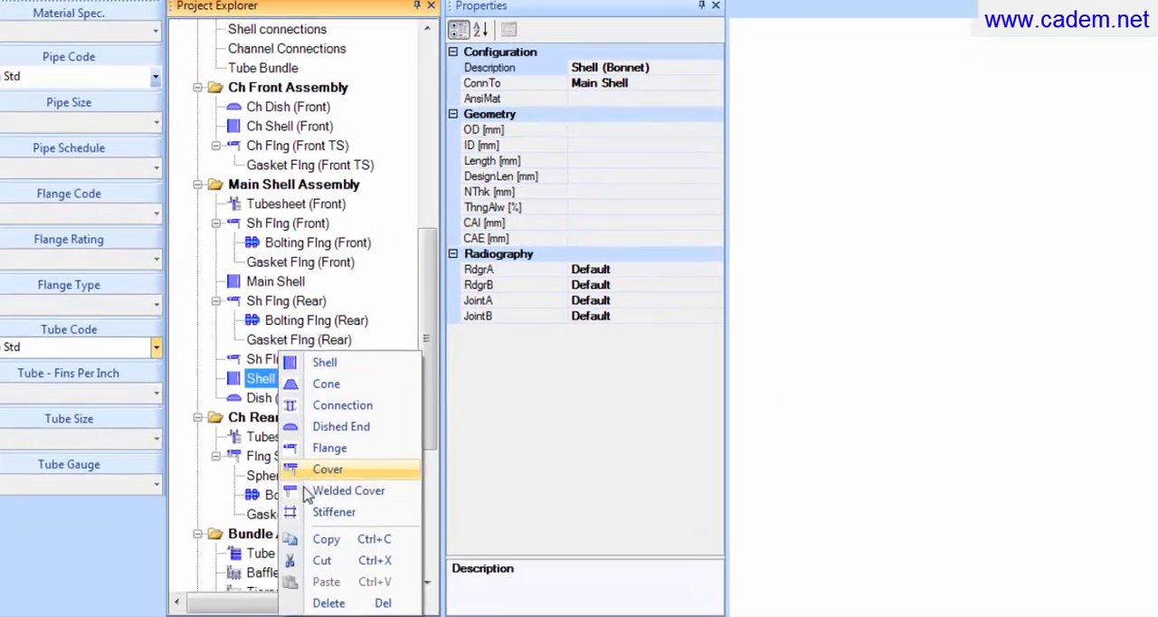
pyautogui.click(357, 601)
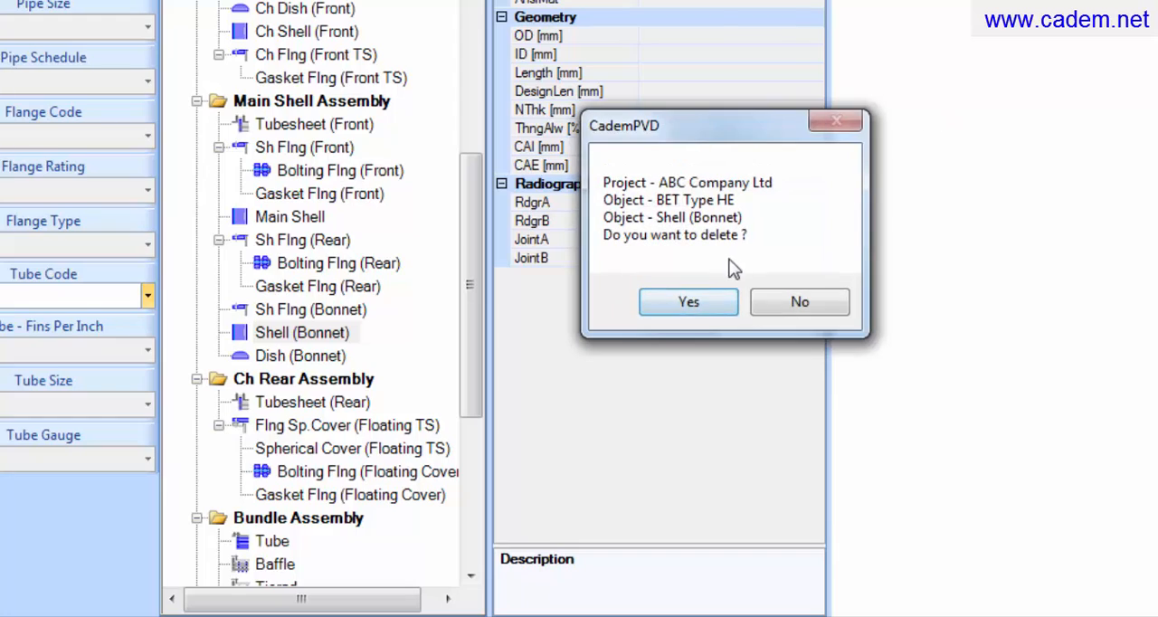
pyautogui.click(703, 305)
pyautogui.click(702, 305)
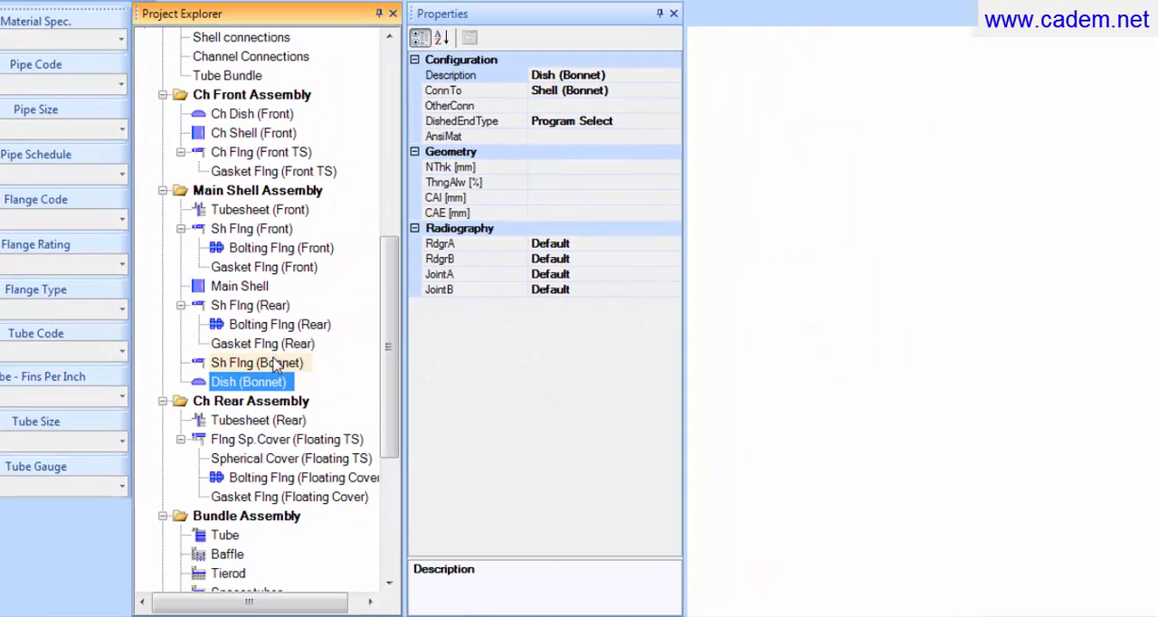
# Step: Delete the Sh Flng (Bonnet) flange from the Main Shell Assembly
pyautogui.click(276, 363)
pyautogui.rightClick(274, 363)
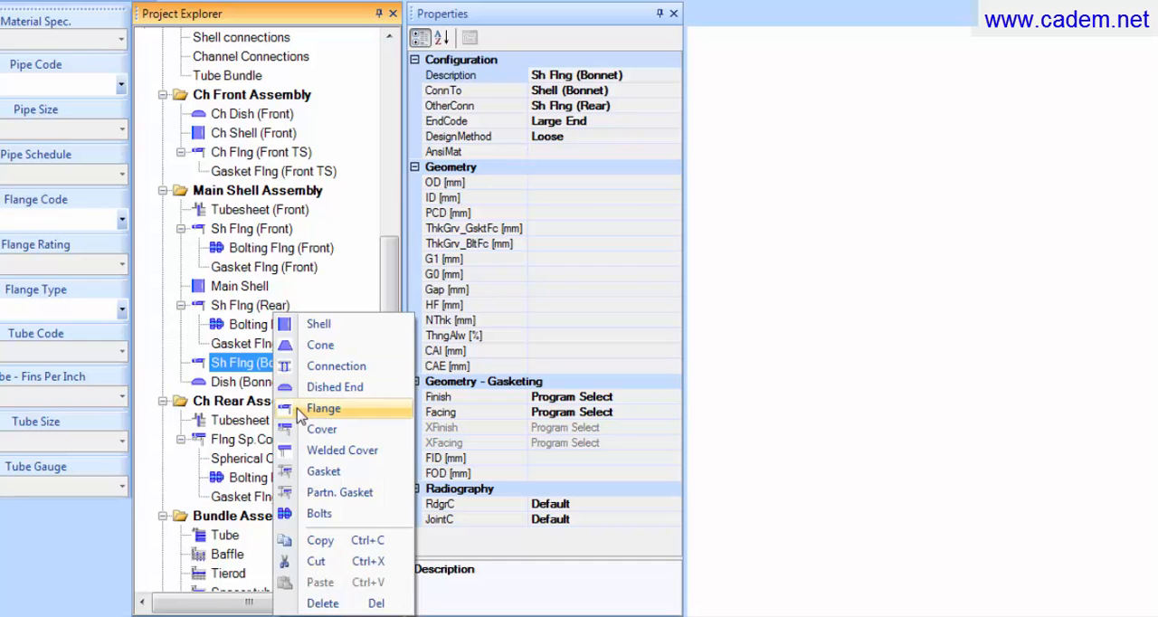
pyautogui.click(317, 604)
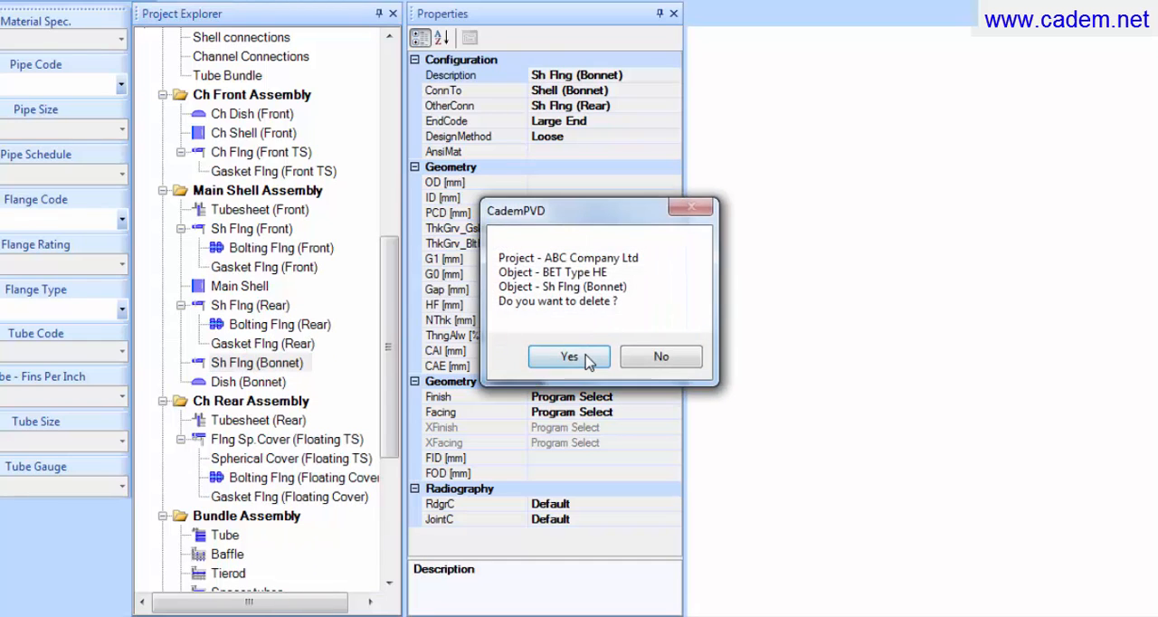
pyautogui.click(601, 351)
# Step: Delete the Sh Flng (Rear) flange from the Main Shell Assembly together with its bolting and gasket
pyautogui.click(251, 308)
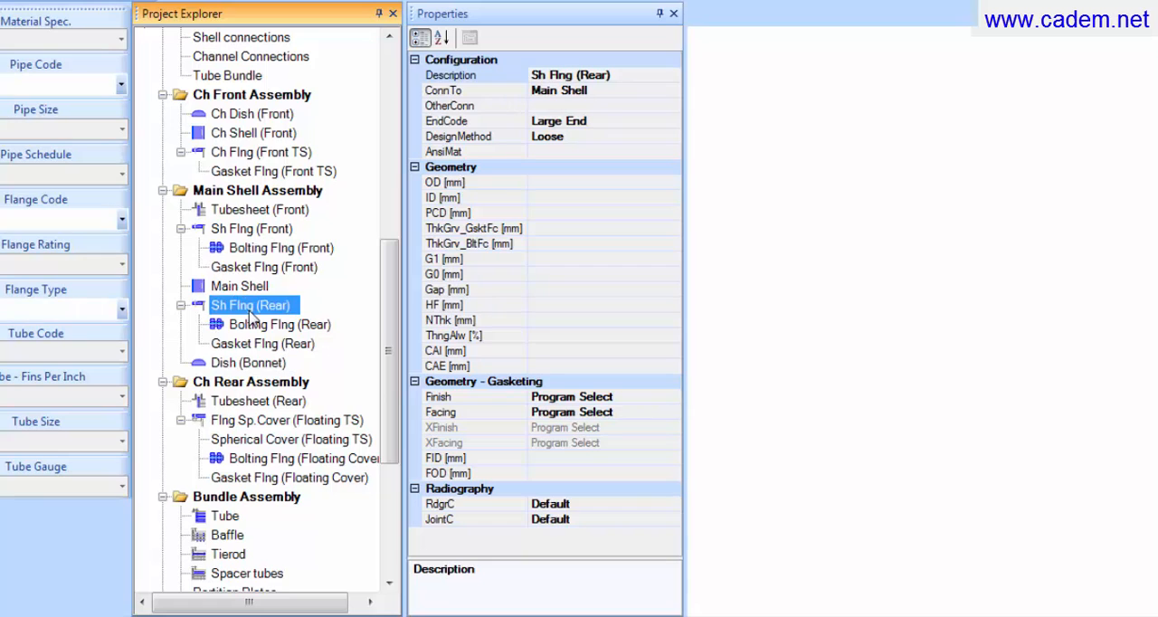
pyautogui.rightClick(251, 308)
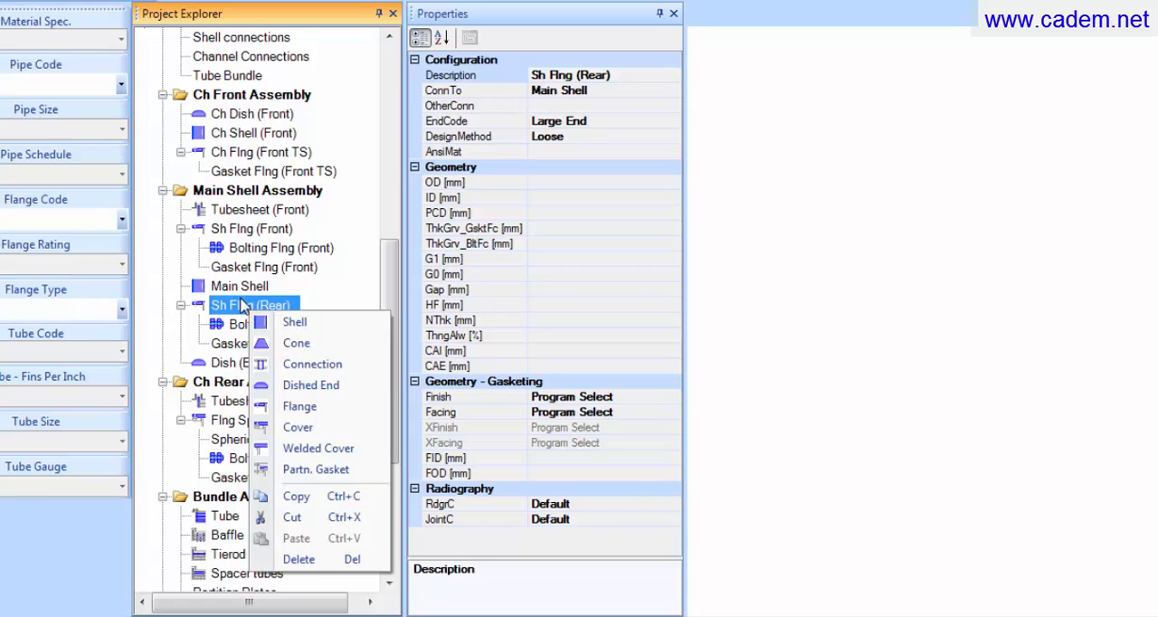
pyautogui.click(351, 561)
pyautogui.click(597, 357)
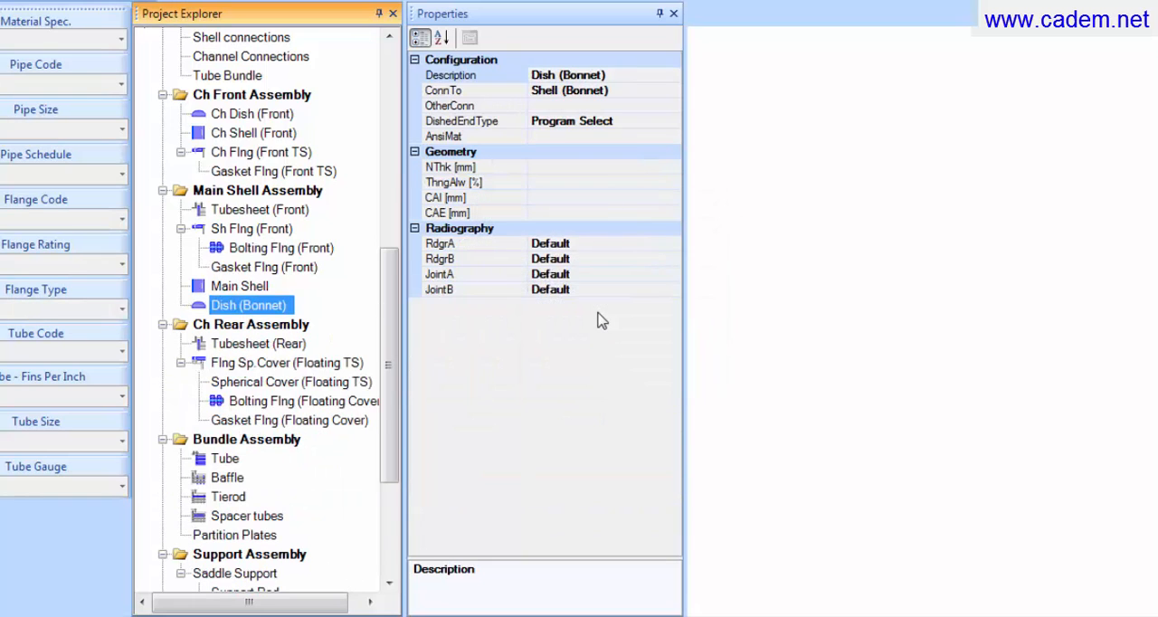
# Step: Connect the bonnet dish to Main Shell and change its description to Dish End
pyautogui.click(228, 288)
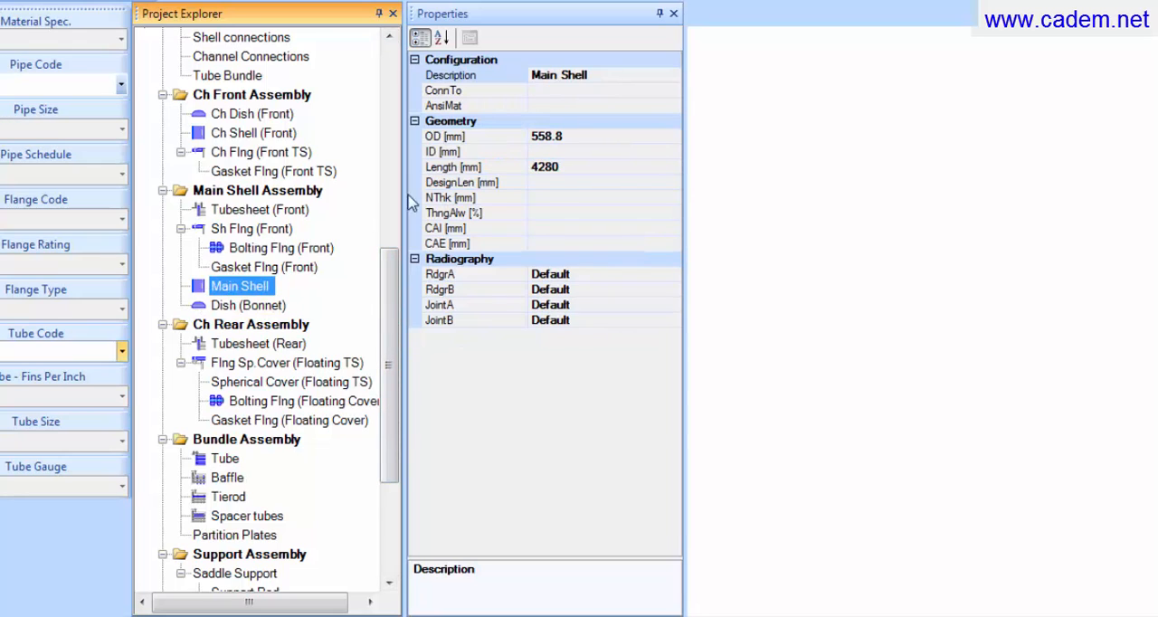
pyautogui.click(597, 74)
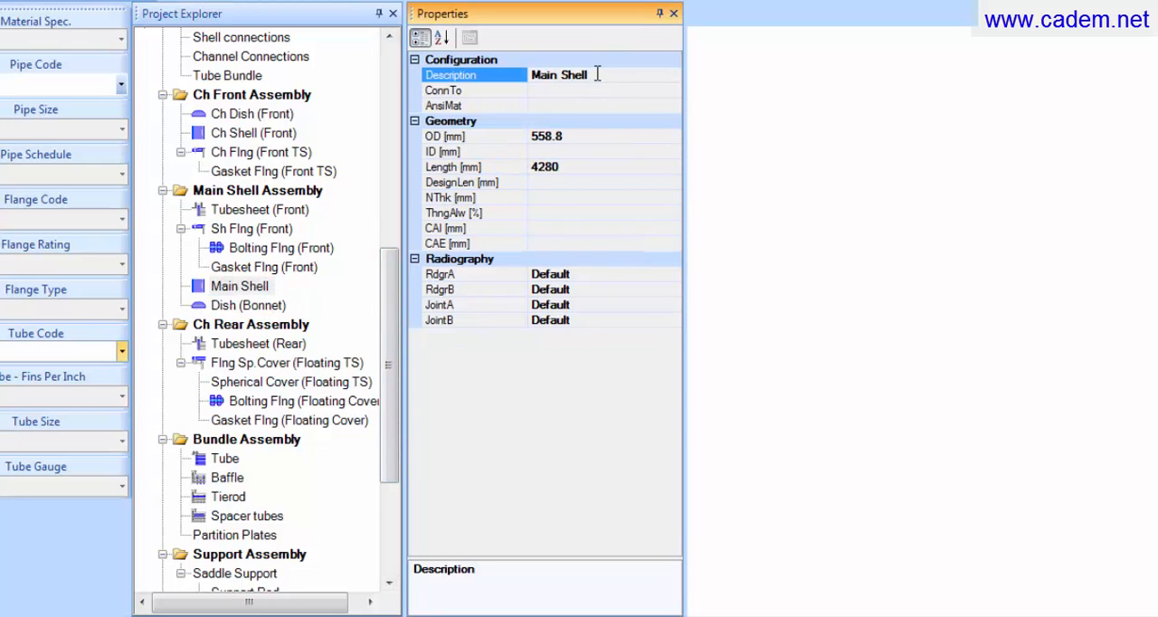
pyautogui.doubleClick(597, 74)
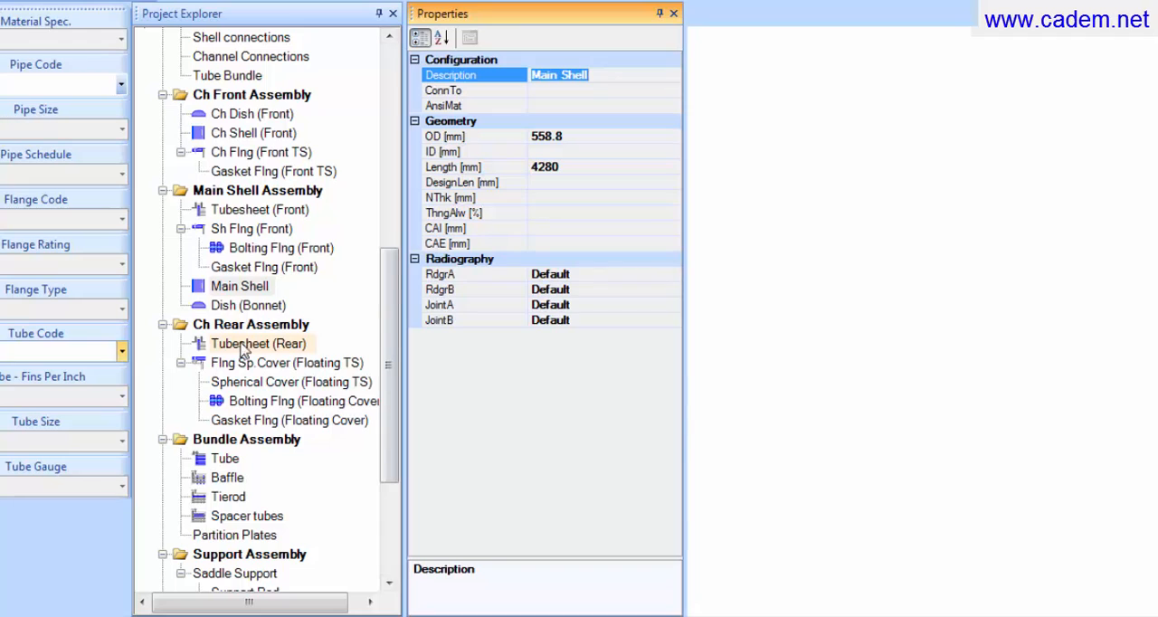
pyautogui.click(244, 306)
pyautogui.click(609, 91)
pyautogui.doubleClick(609, 90)
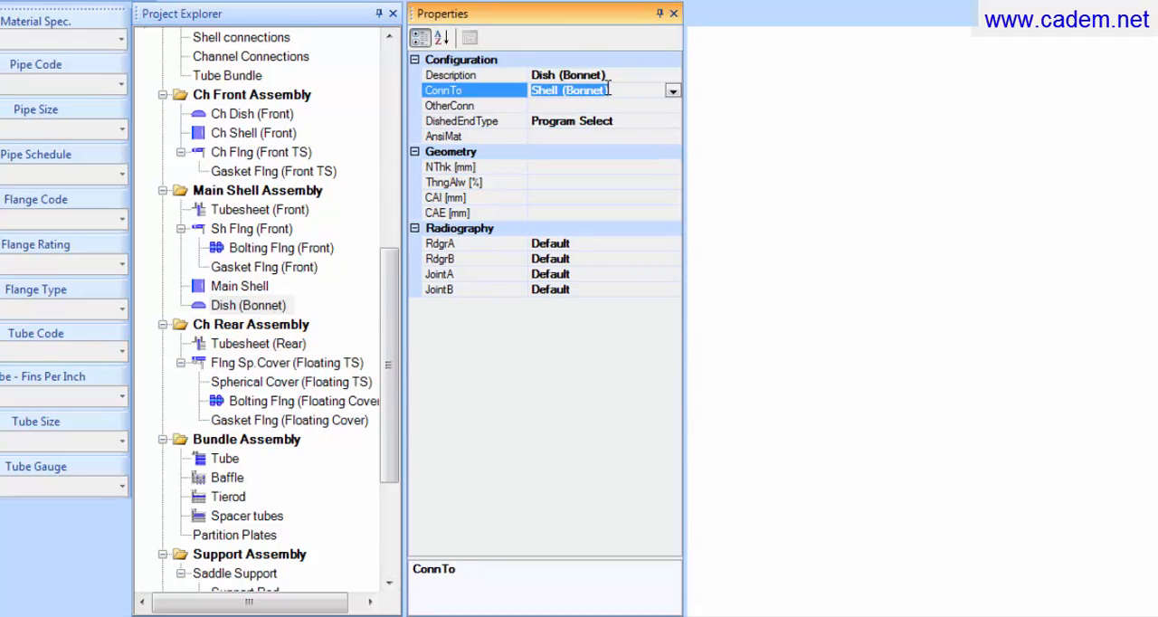
pyautogui.press('BackSpace')
pyautogui.write('Main Shell')
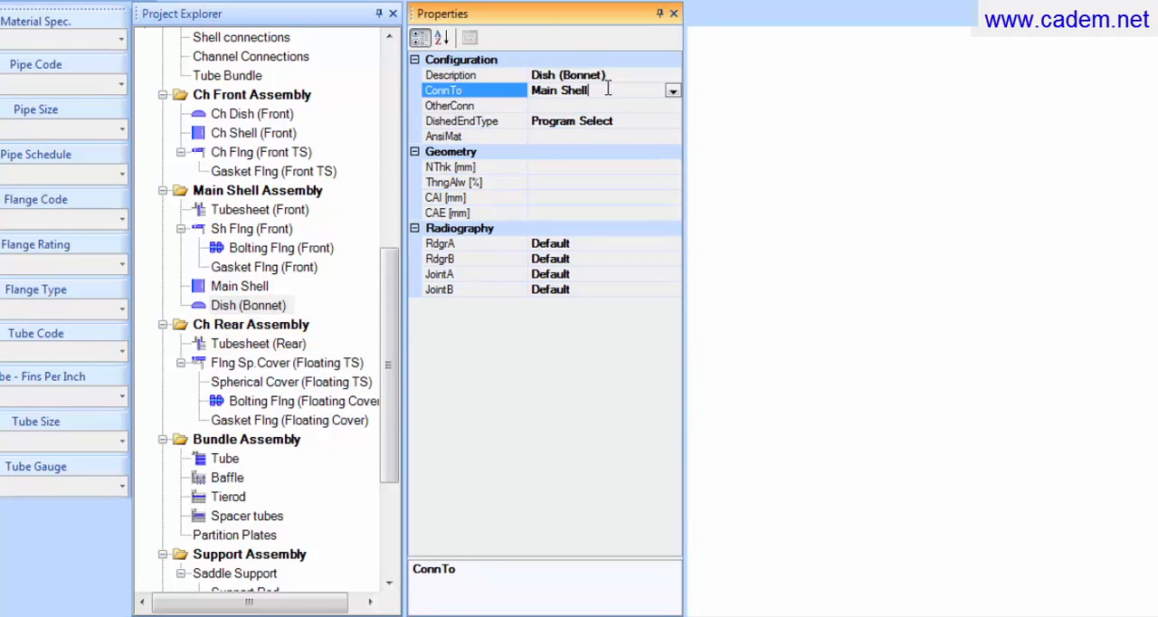
pyautogui.click(620, 76)
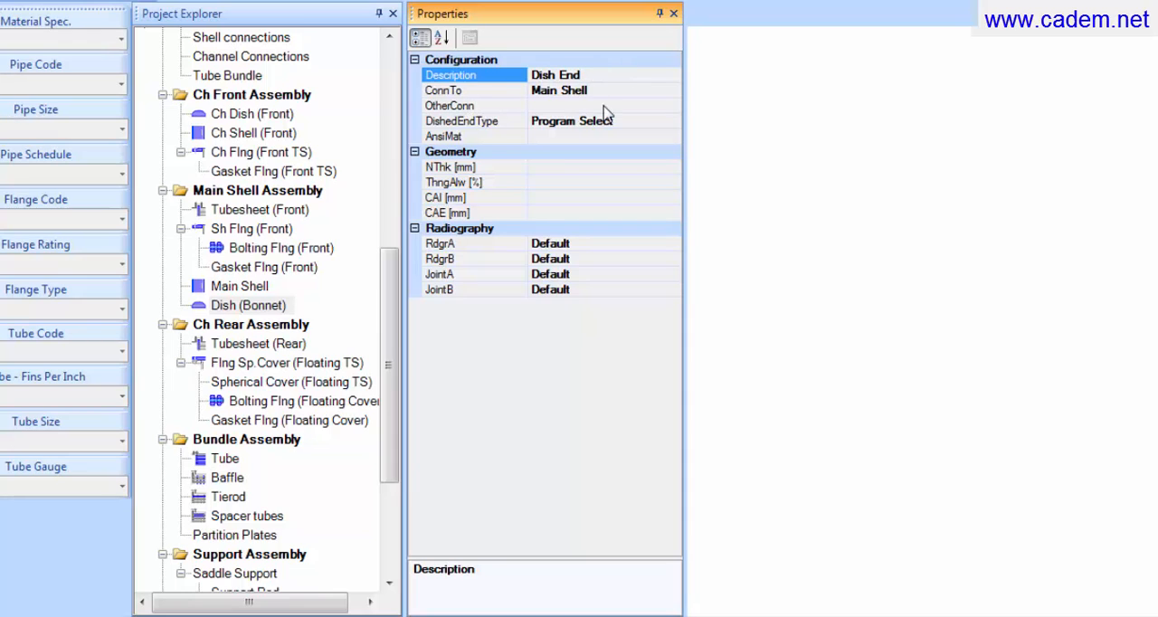
# Step: Open the properties of the front channel dish and the front channel shell in the Ch Front Assembly
pyautogui.click(246, 116)
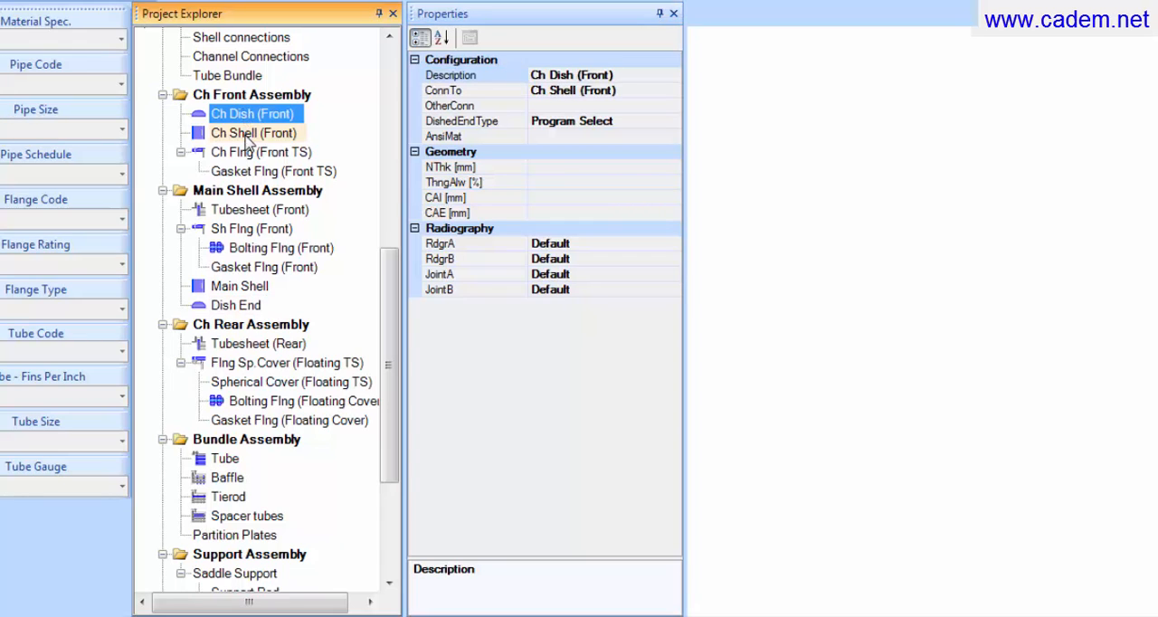
pyautogui.click(249, 134)
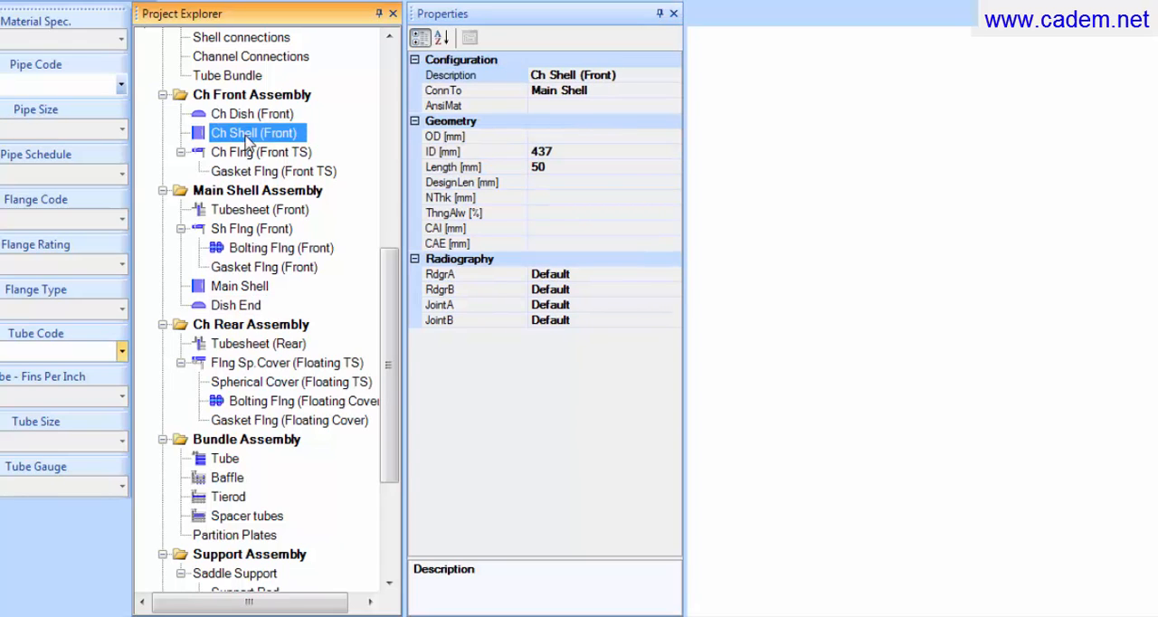
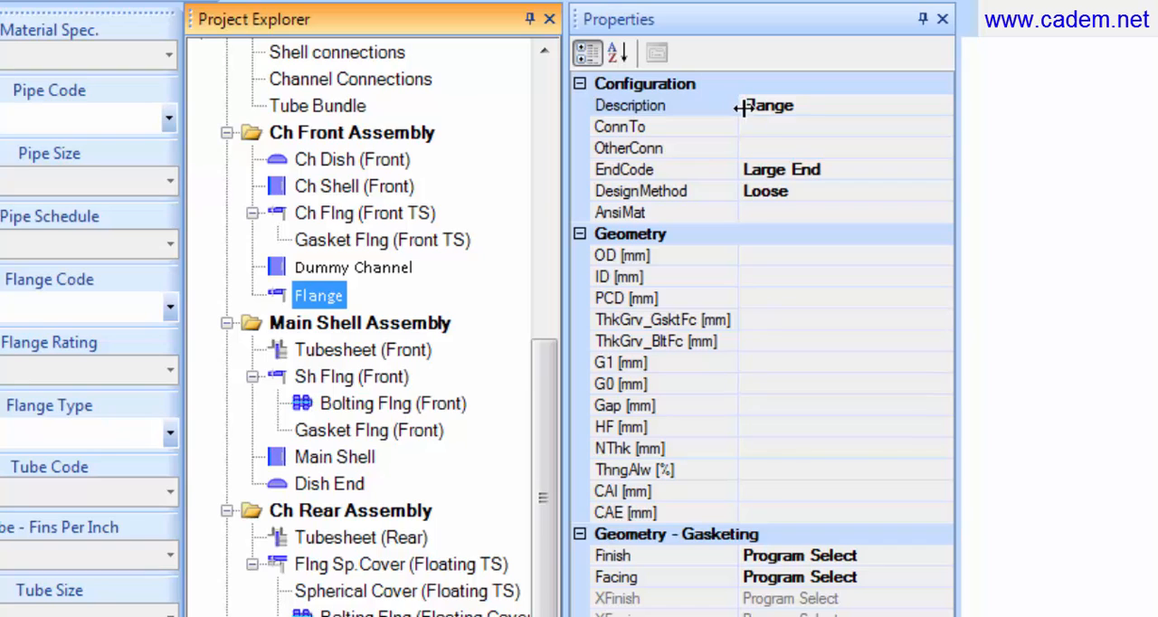
# Step: Change the description of the new flange in the Ch Front Assembly to Dummy Flange
pyautogui.click(790, 108)
pyautogui.press('Home')
pyautogui.write('Dummy')
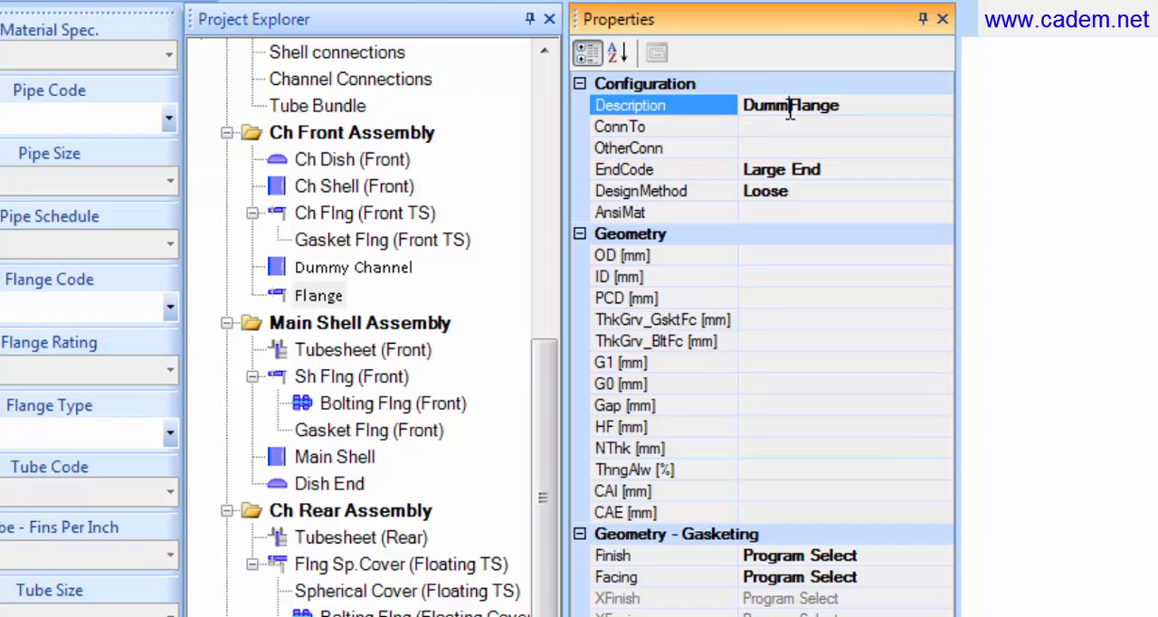
# Step: Connect Dummy Flange to Dummy Channel by copying the channel's description into the flange's ConnTo property
pyautogui.click(382, 286)
pyautogui.click(897, 108)
pyautogui.moveTo(874, 106); pyautogui.dragTo(708, 110)
pyautogui.hotkey('ctrl', 'c')
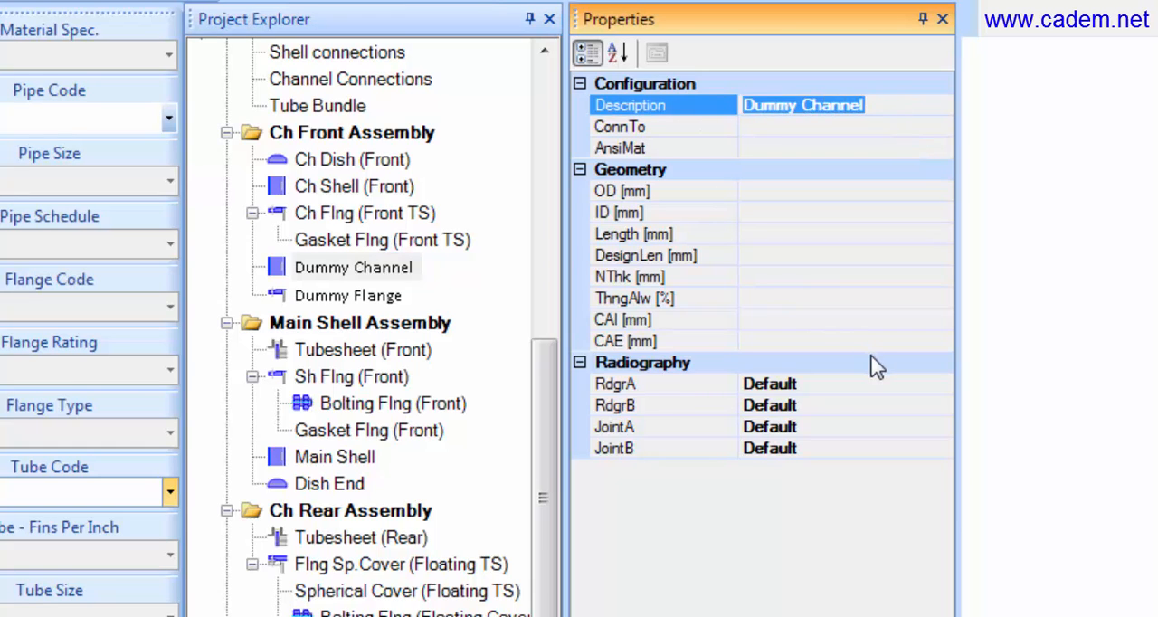
pyautogui.click(347, 296)
pyautogui.click(783, 127)
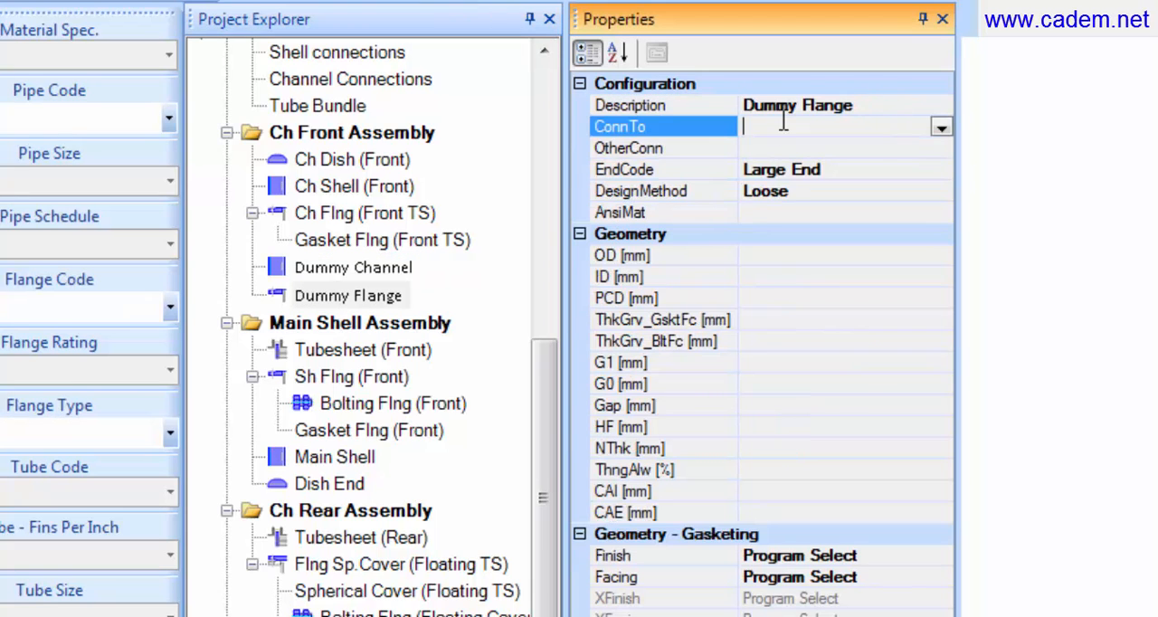
pyautogui.hotkey('ctrl', 'v')
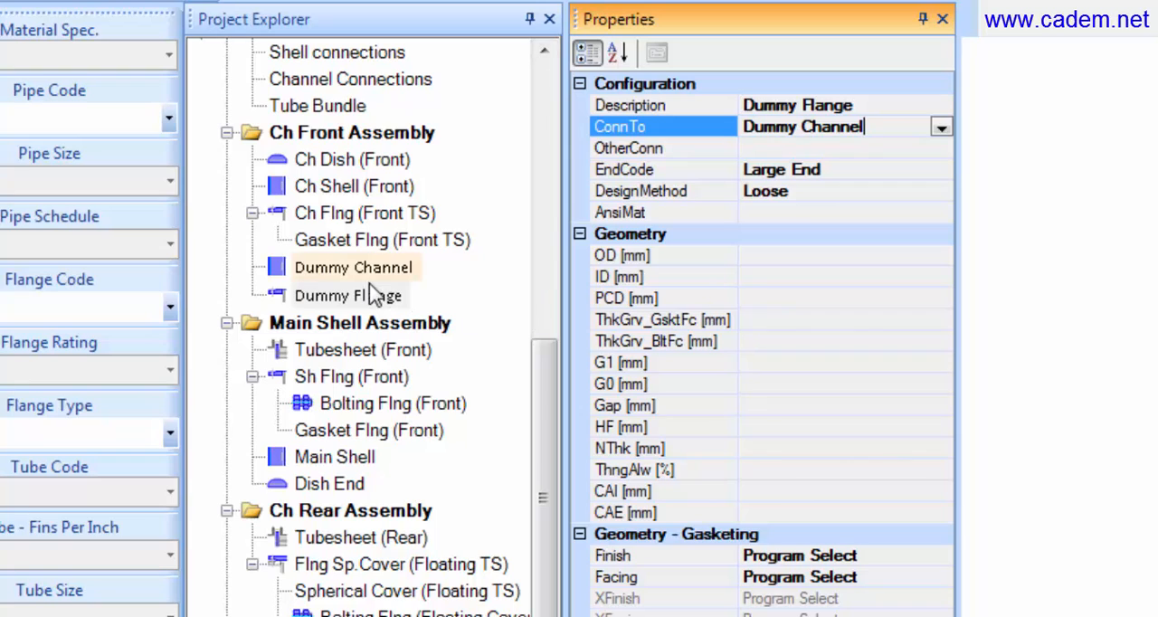
# Step: Replace the OtherConn entry of Tubesheet (Front) with Dummy Flange, copied from the flange's description
pyautogui.click(363, 351)
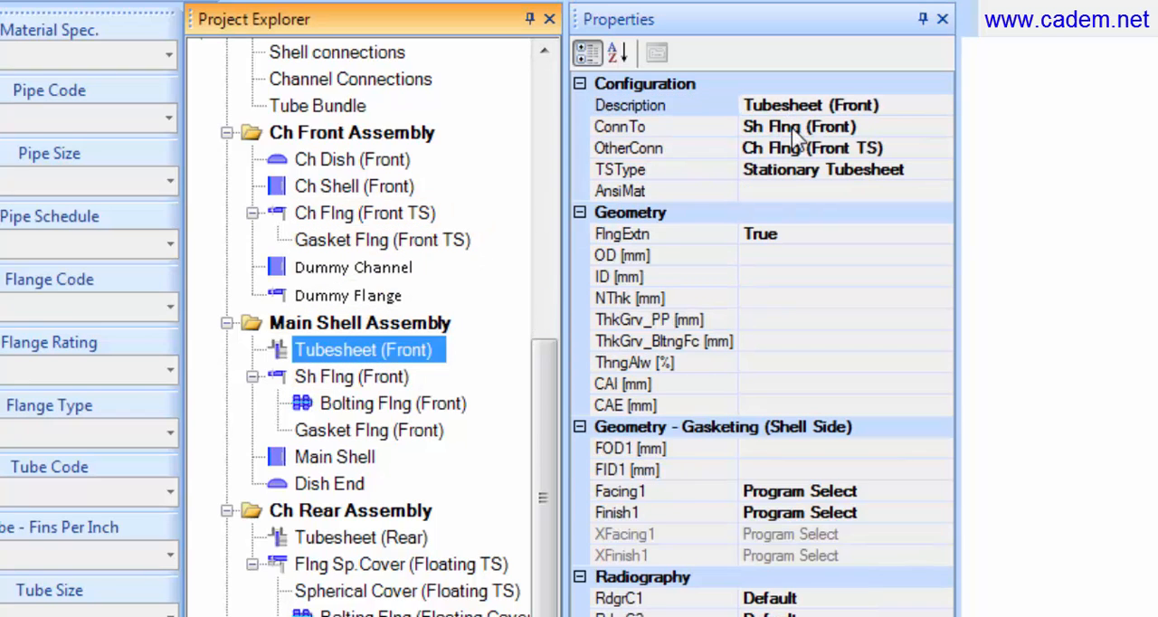
pyautogui.click(901, 148)
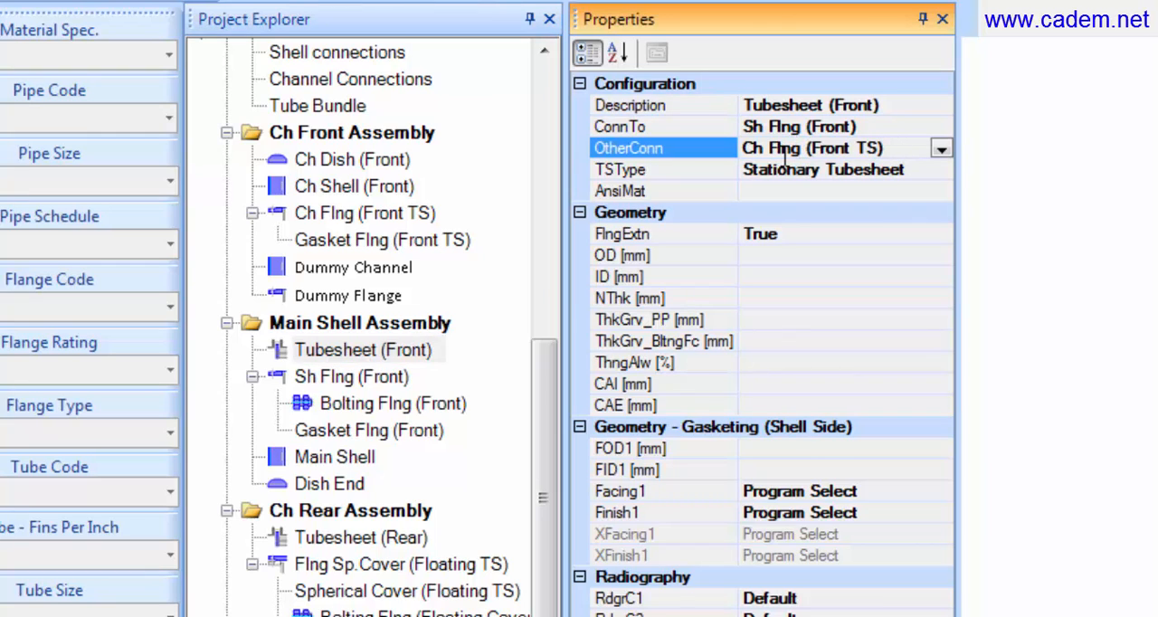
pyautogui.moveTo(914, 151); pyautogui.dragTo(702, 271)
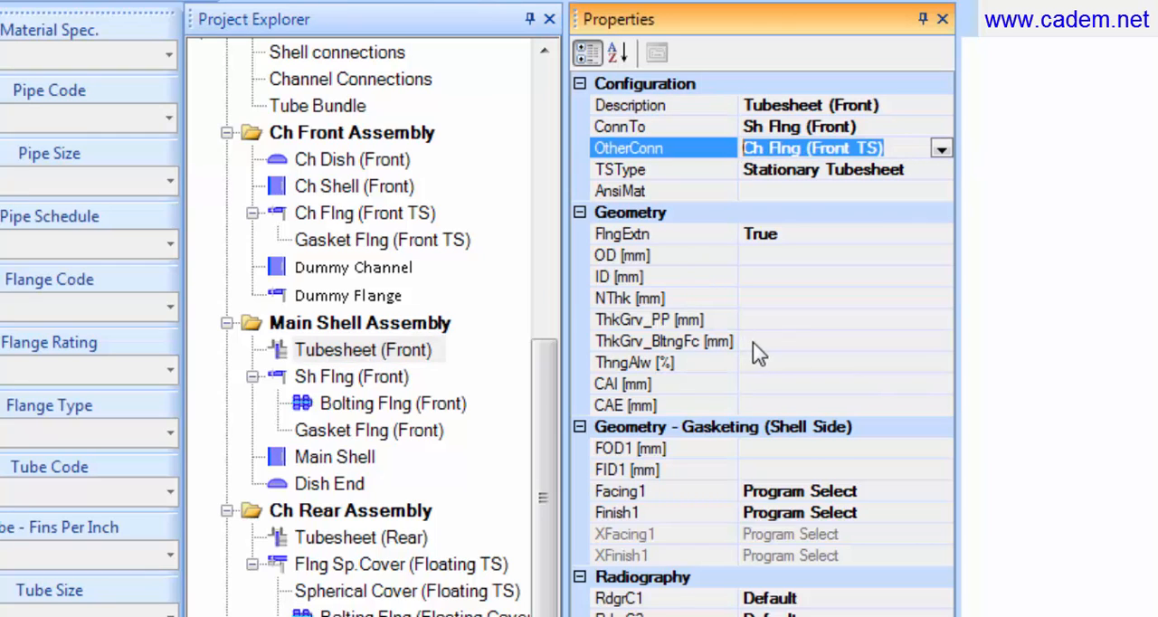
pyautogui.press('Delete')
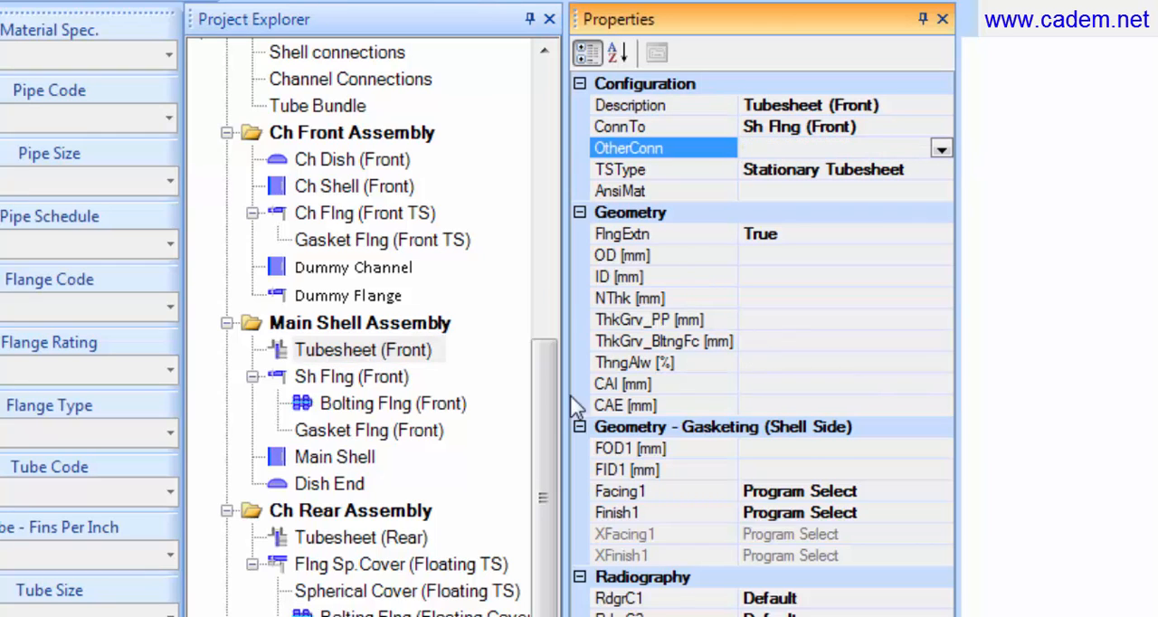
pyautogui.click(351, 299)
pyautogui.click(882, 107)
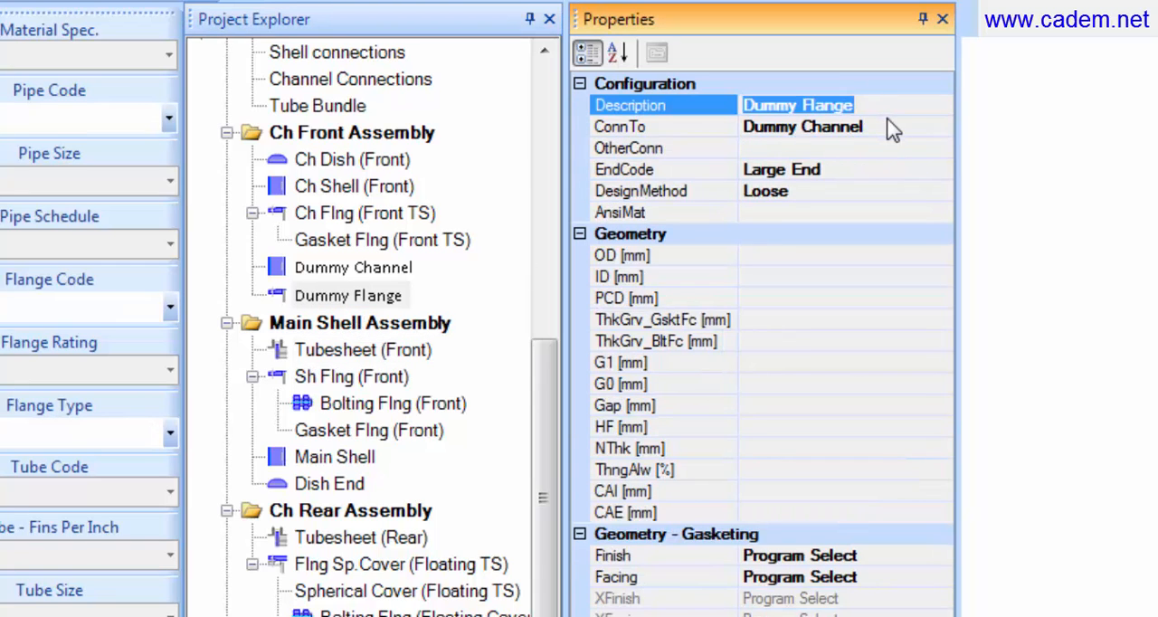
pyautogui.click(401, 351)
pyautogui.click(820, 150)
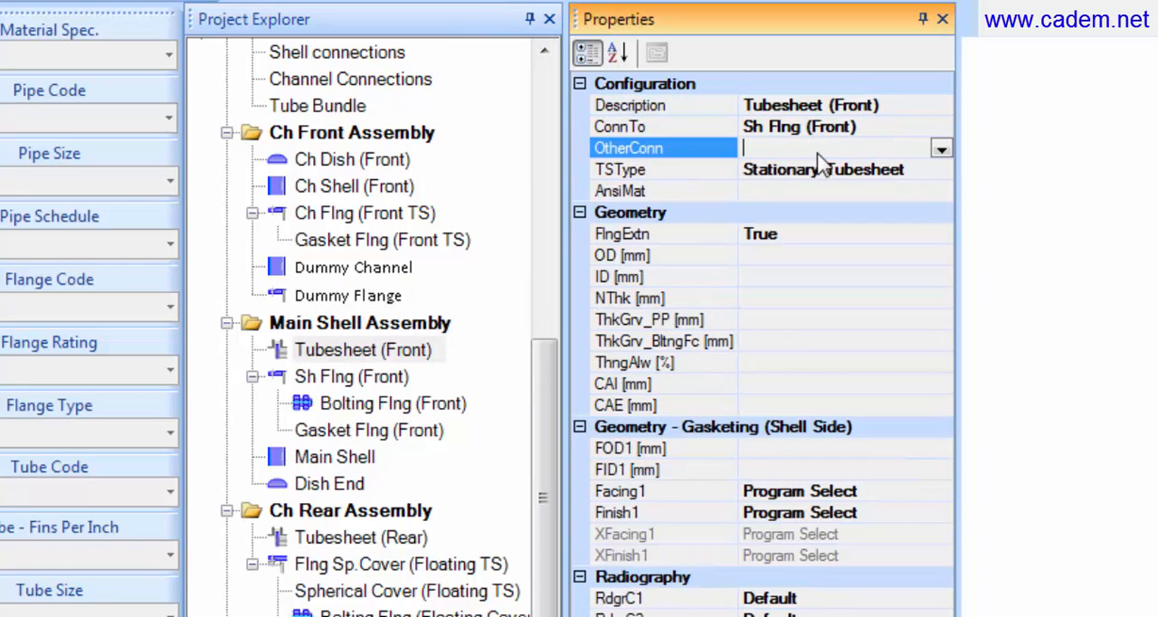
pyautogui.write('Dummy Flange')
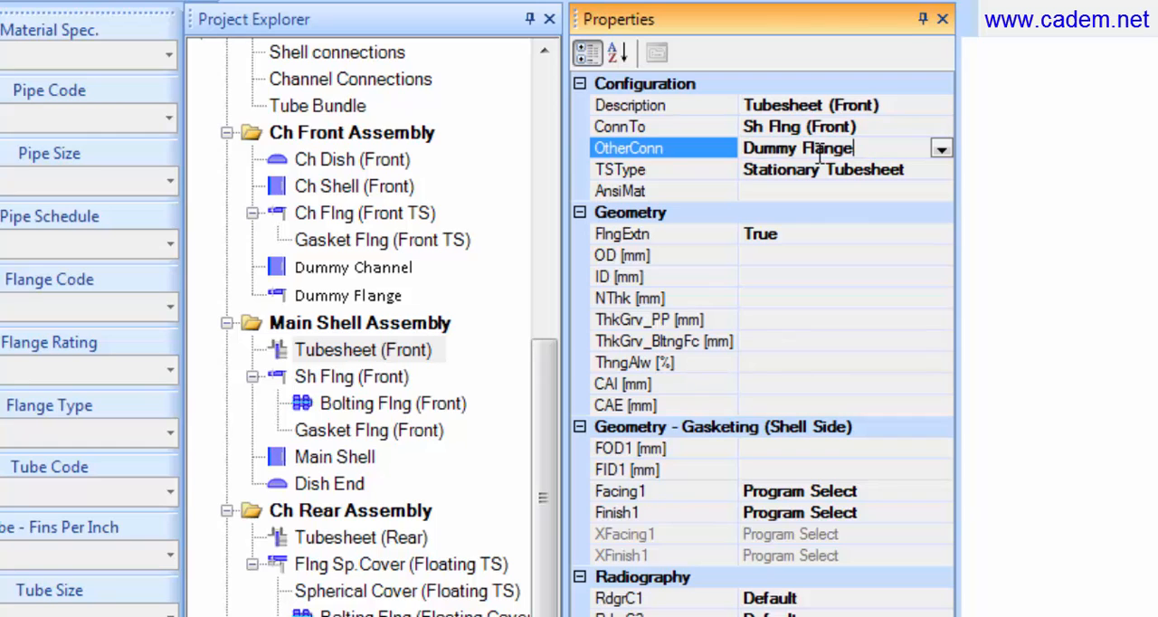
# Step: Set the OtherConn property of Dummy Flange to Sh Flng (Front), copied from the shell flange's description
pyautogui.click(402, 380)
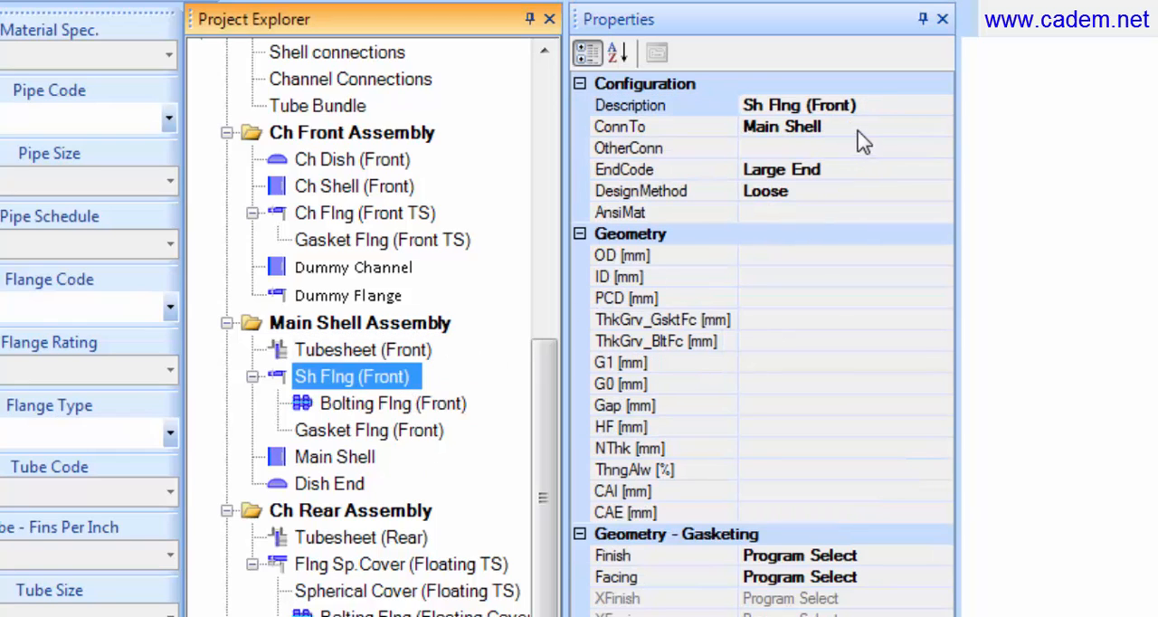
pyautogui.click(878, 106)
pyautogui.hotkey('ctrl', 'c')
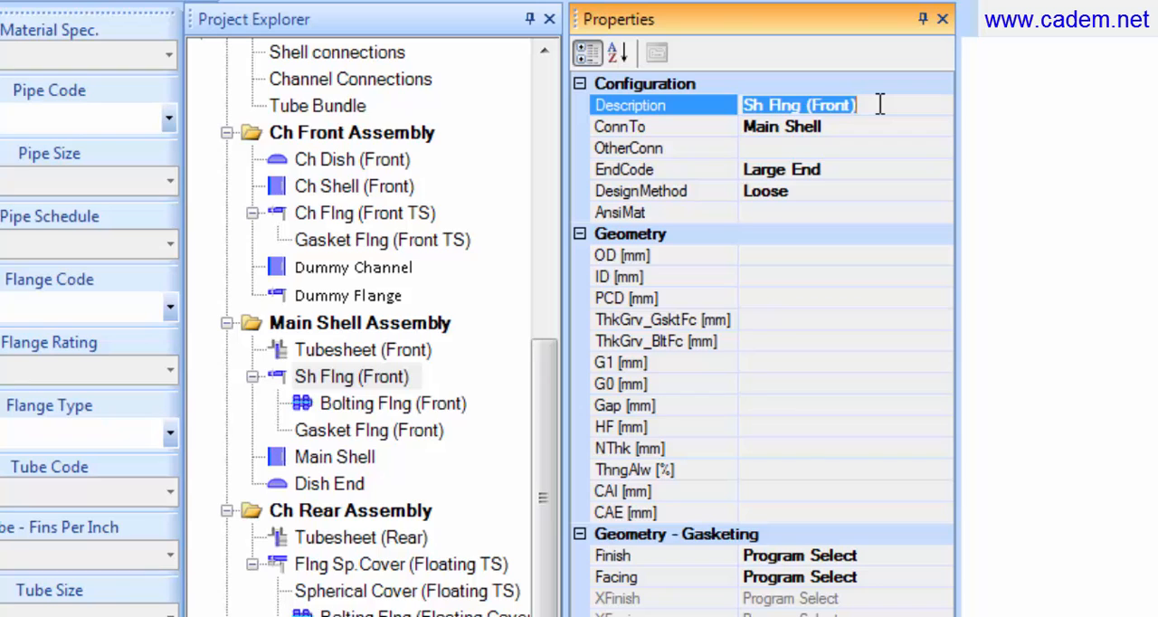
pyautogui.click(401, 301)
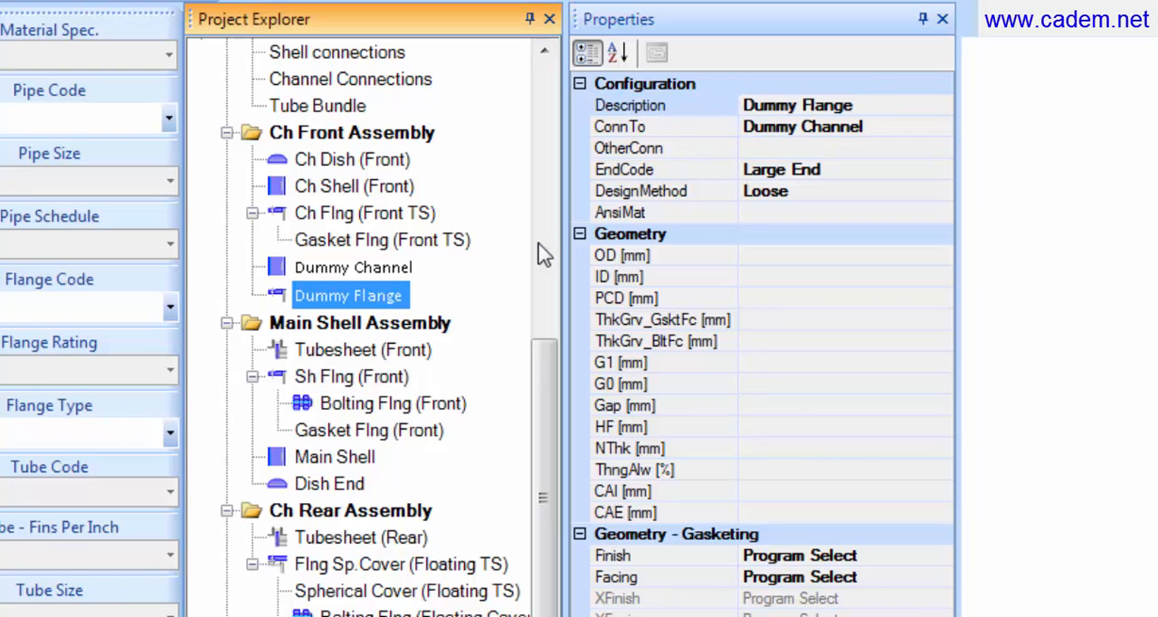
pyautogui.click(801, 149)
pyautogui.hotkey('ctrl', 'v')
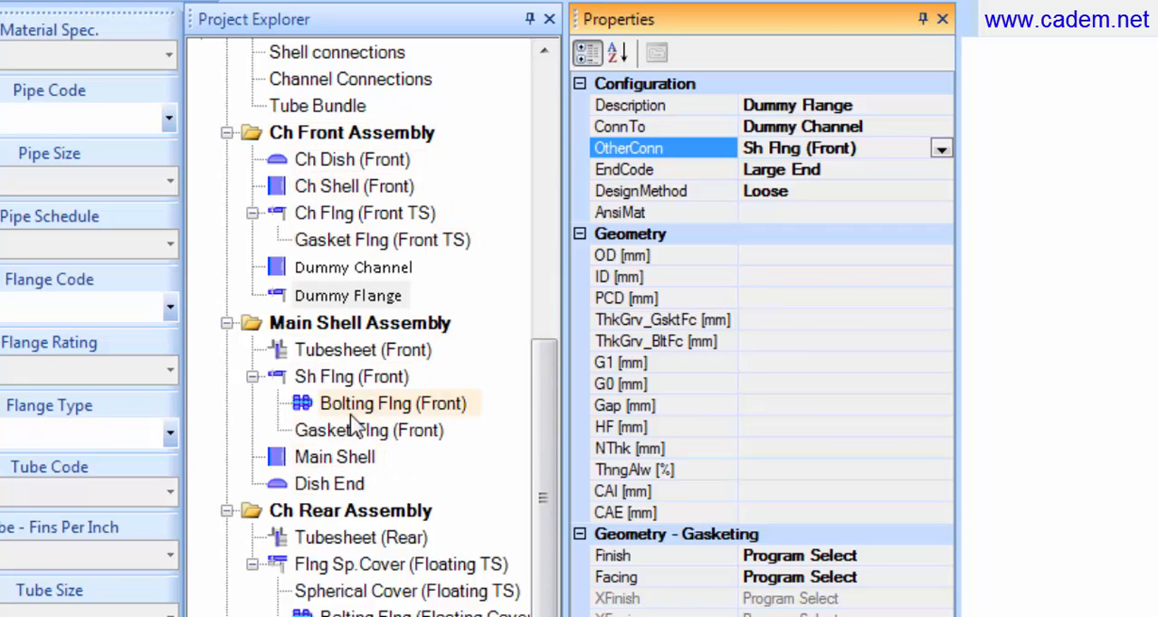
# Step: Check the front channel dish and shell properties and add bolts to Ch Flng (Front TS)
pyautogui.click(373, 170)
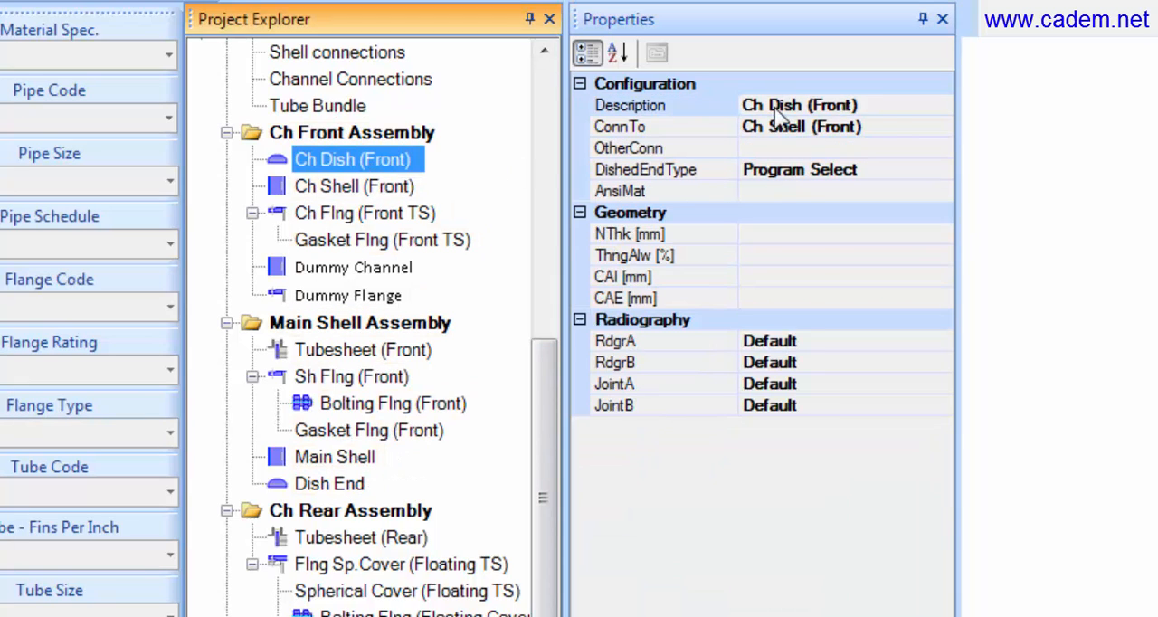
pyautogui.click(445, 188)
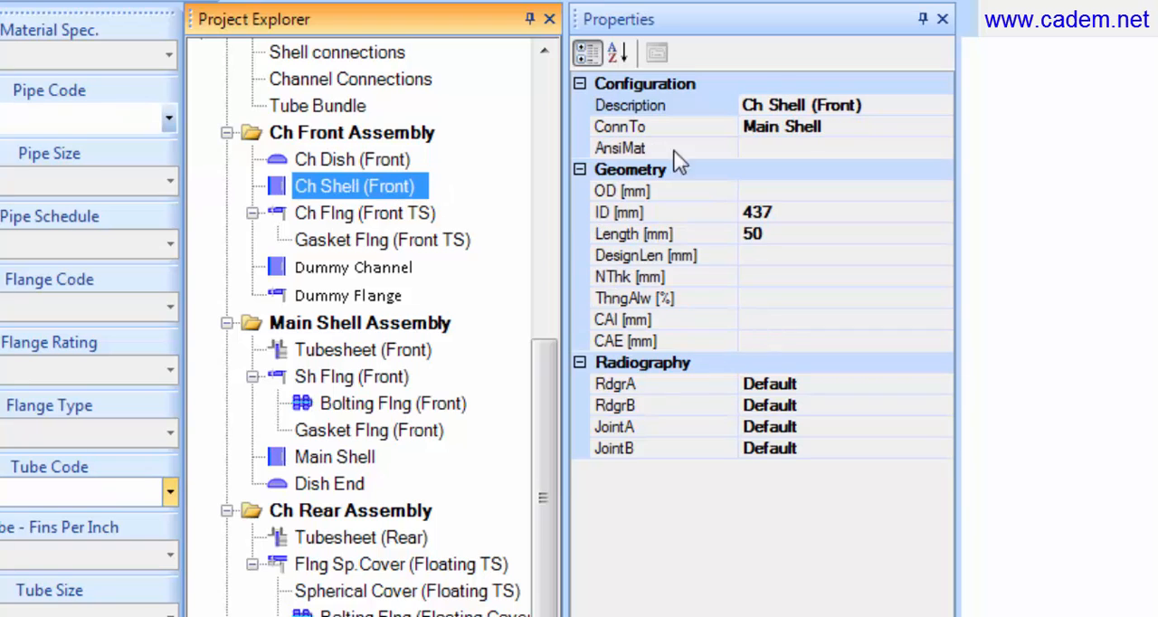
pyautogui.click(429, 217)
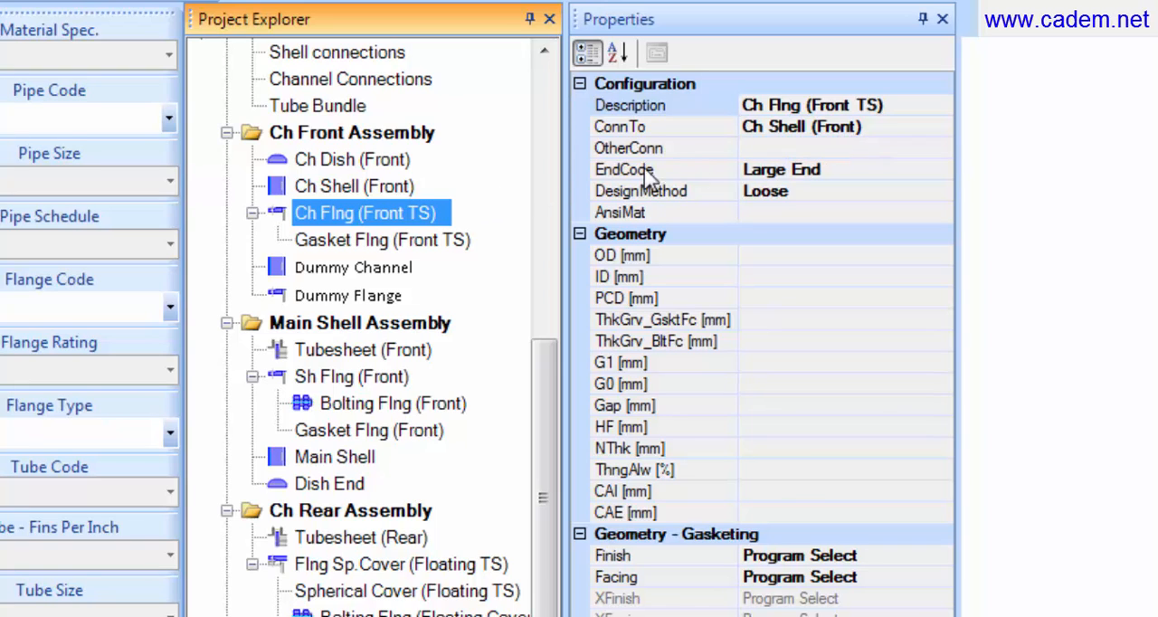
pyautogui.rightClick(416, 212)
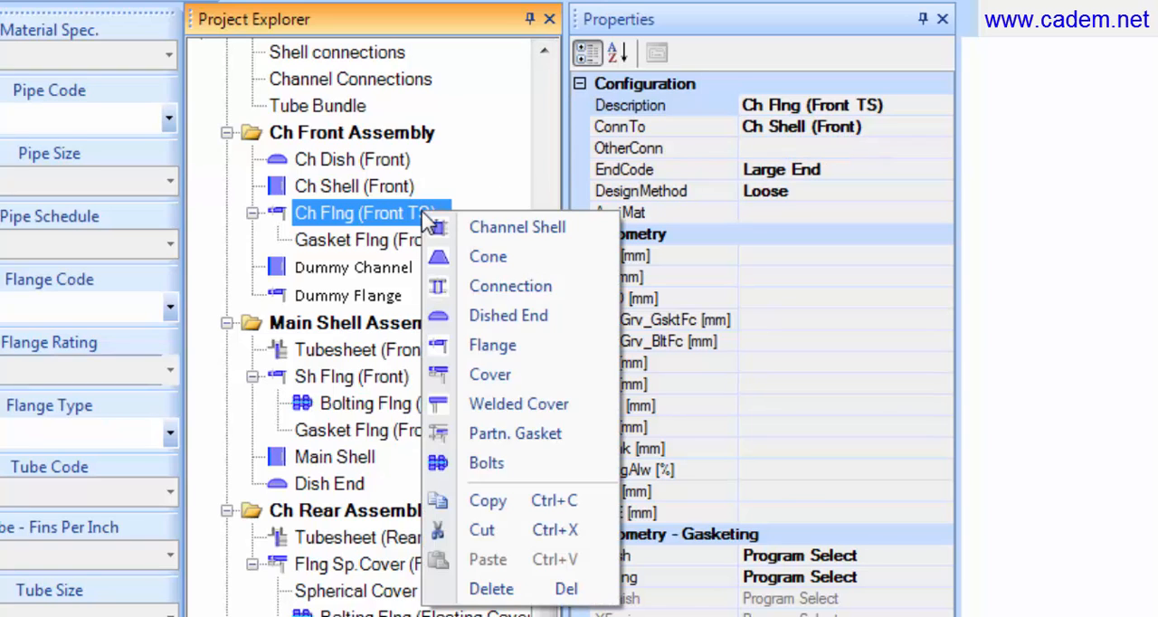
pyautogui.click(497, 463)
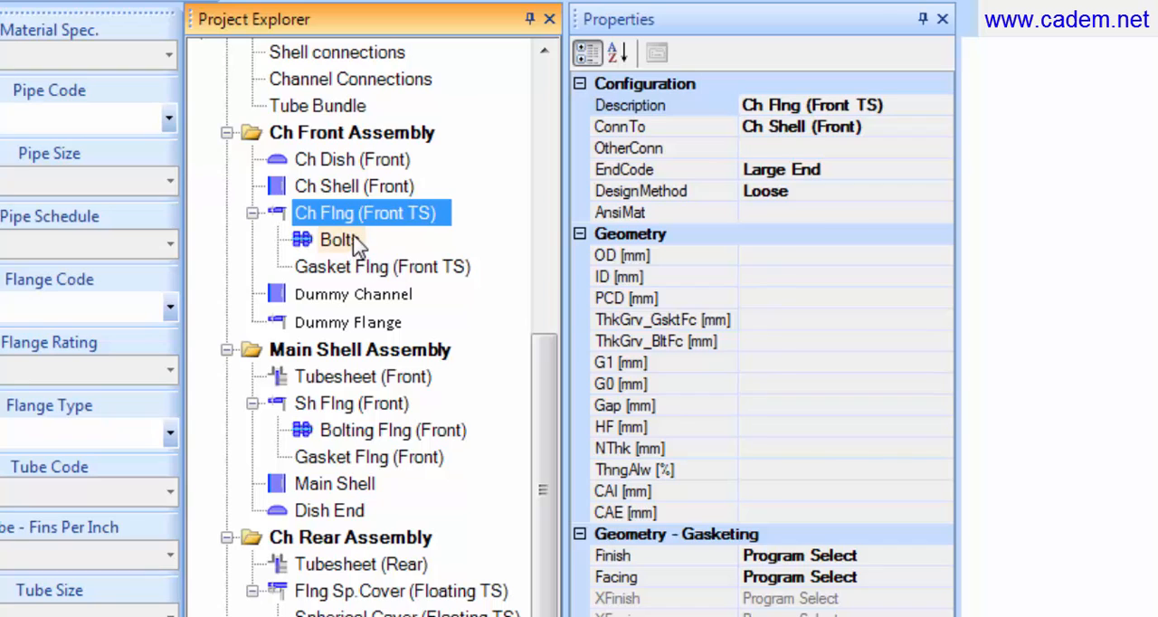
# Step: Change the description of the new bolts under Ch Flng (Front TS) to Ch Flng Bolts
pyautogui.click(352, 240)
pyautogui.click(748, 109)
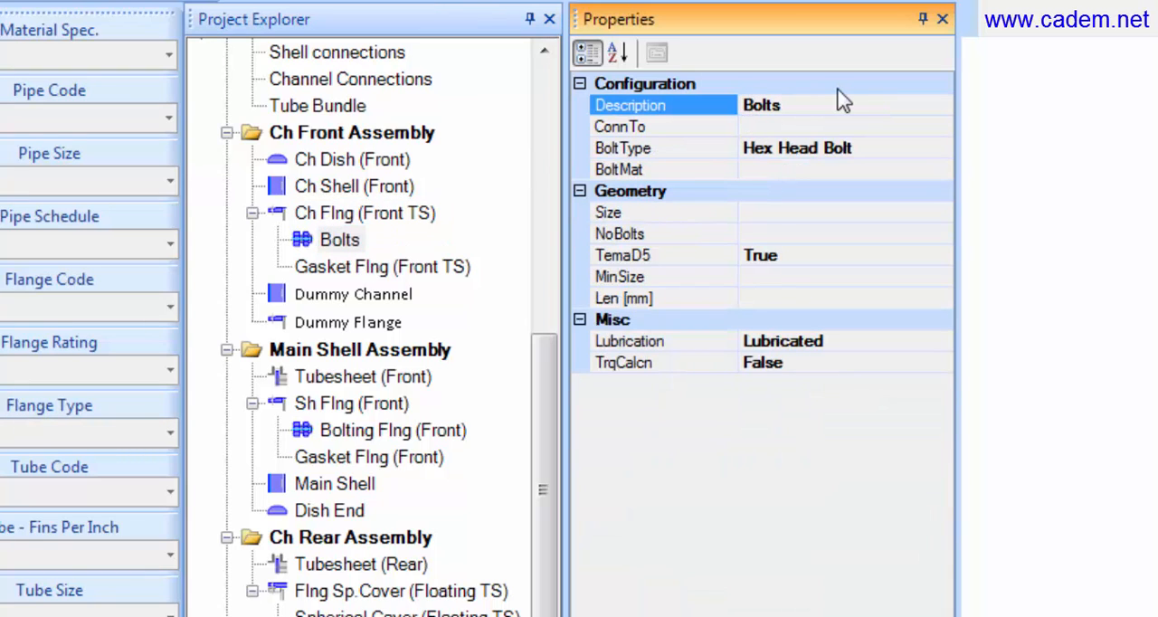
pyautogui.write('Ch Fl')
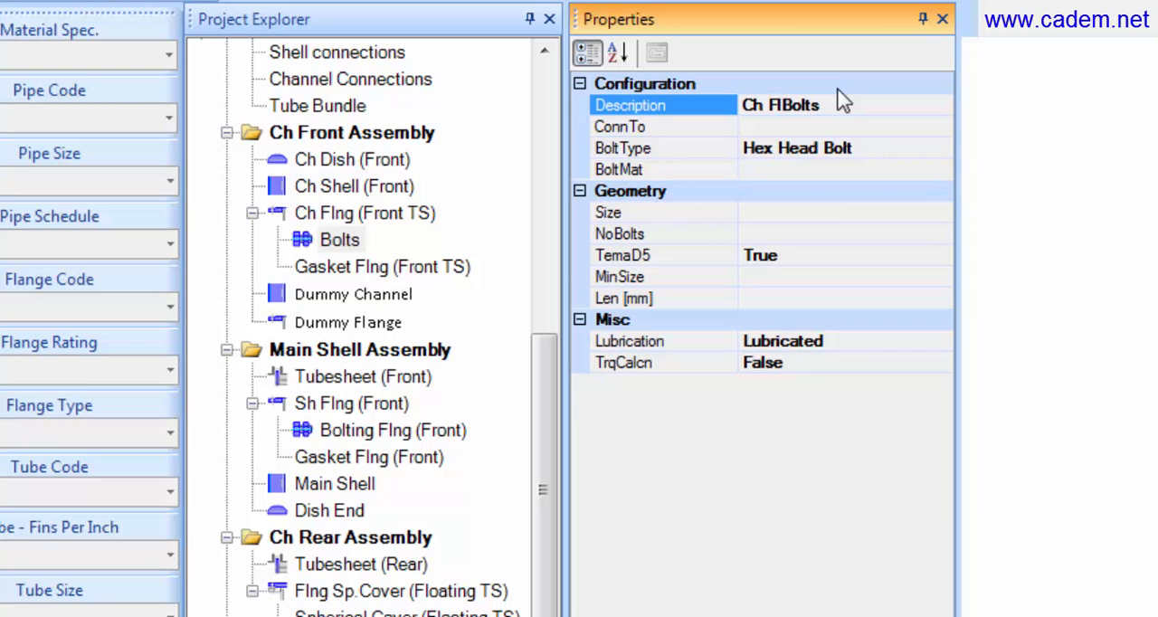
pyautogui.write('ng')
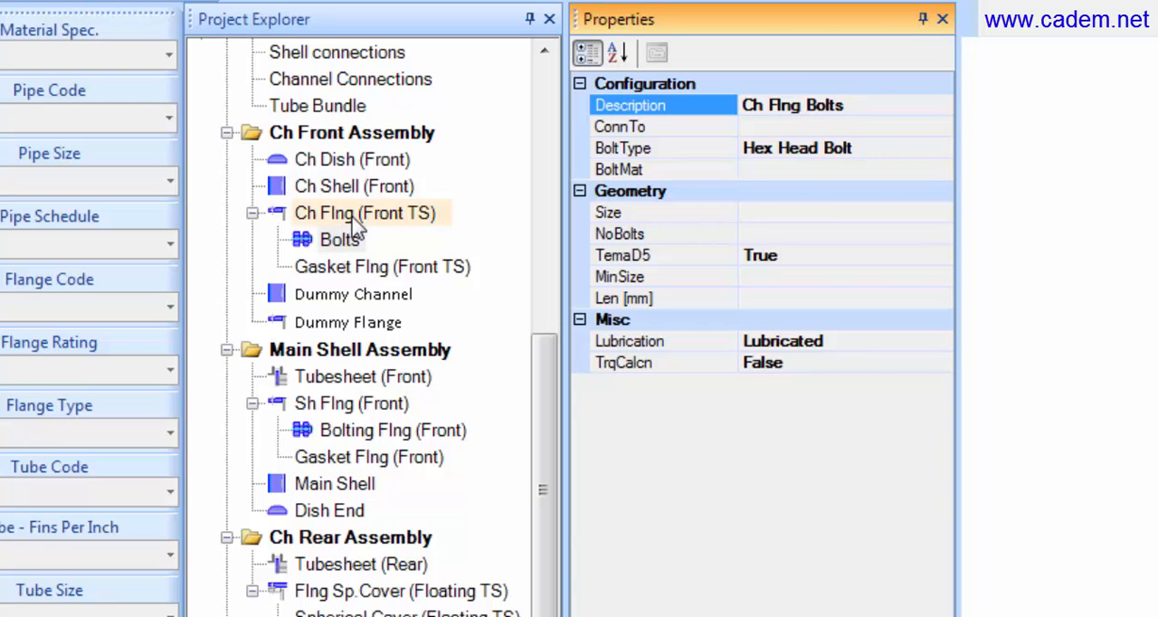
pyautogui.click(355, 217)
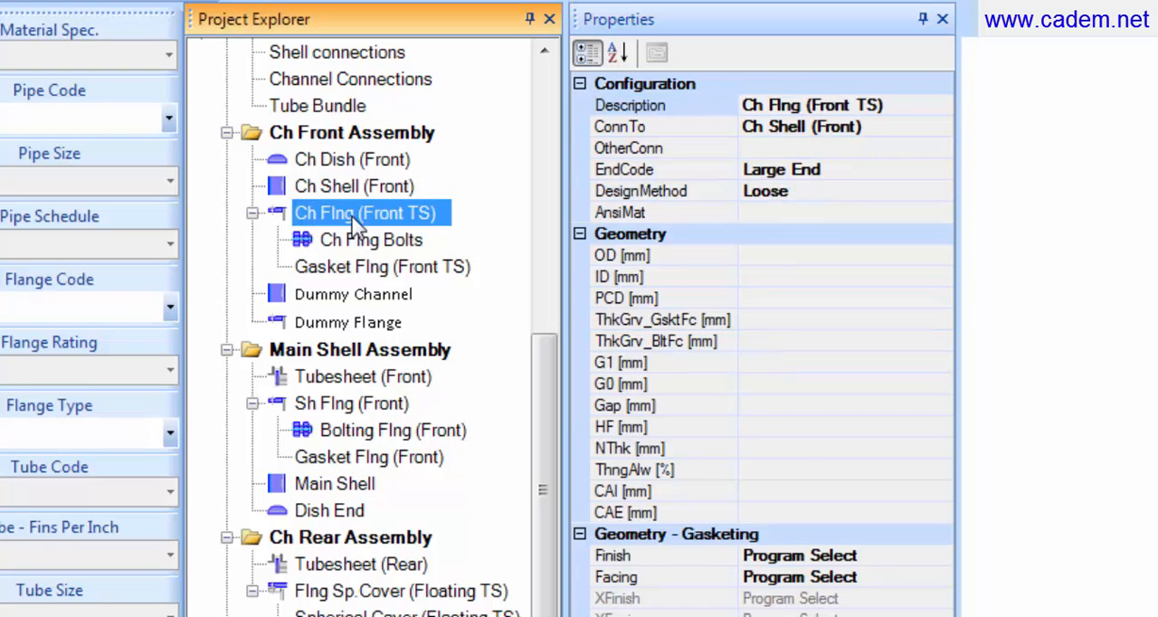
# Step: Review the connection properties of Dummy Channel, Dummy Flange, Tubesheet (Front), Sh Flng (Front), Main Shell and Dish End
pyautogui.click(344, 297)
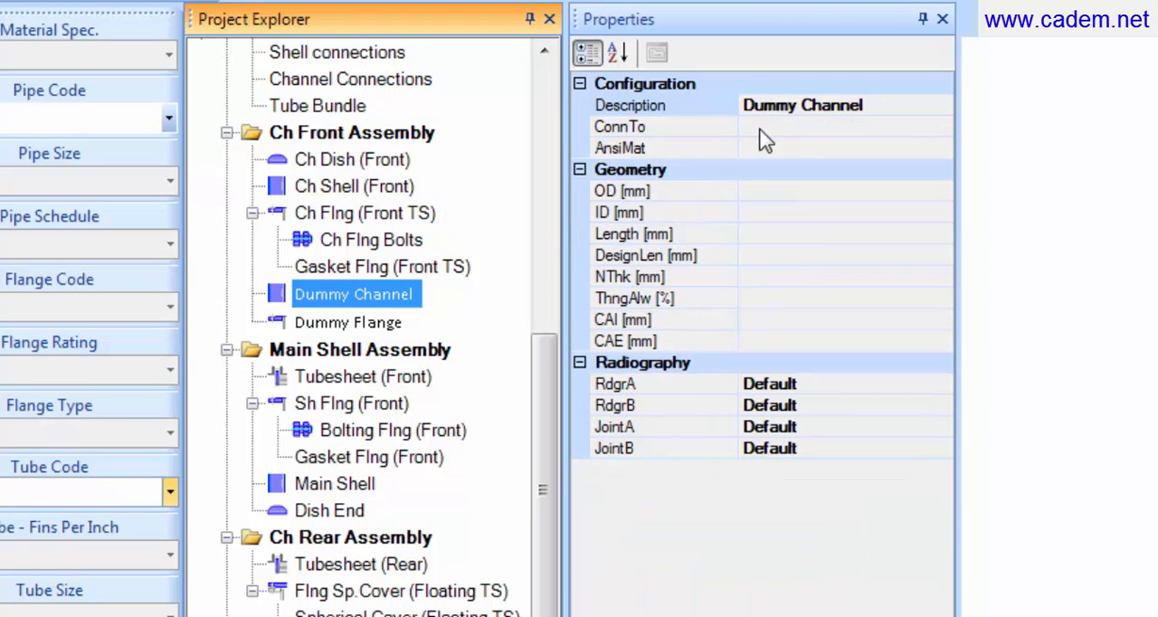
pyautogui.click(398, 324)
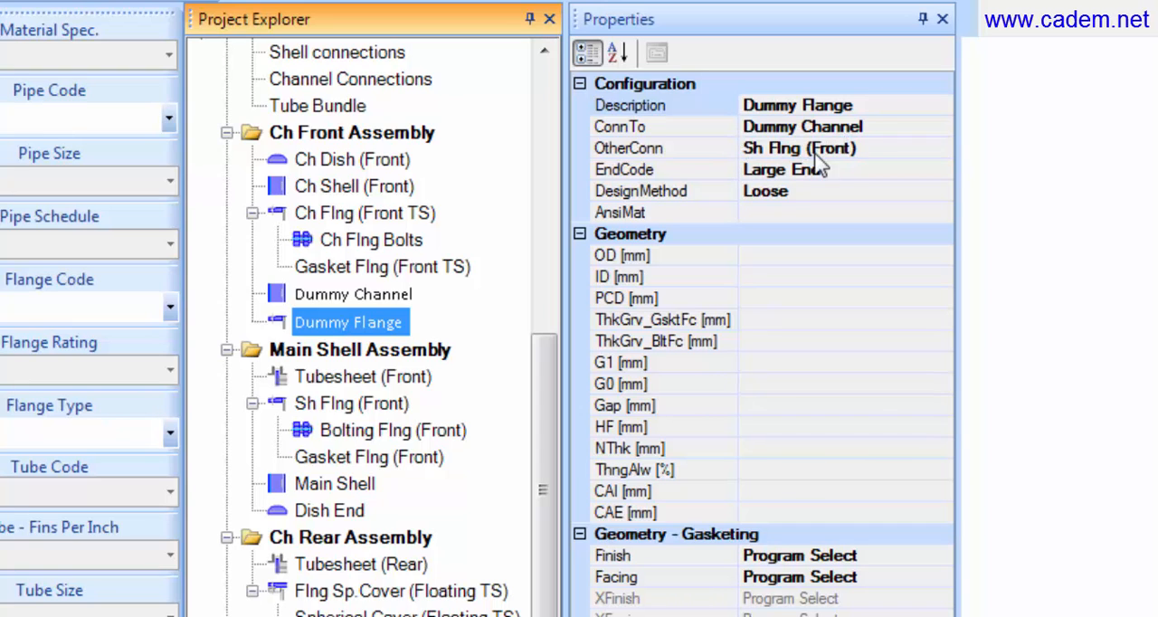
pyautogui.click(423, 379)
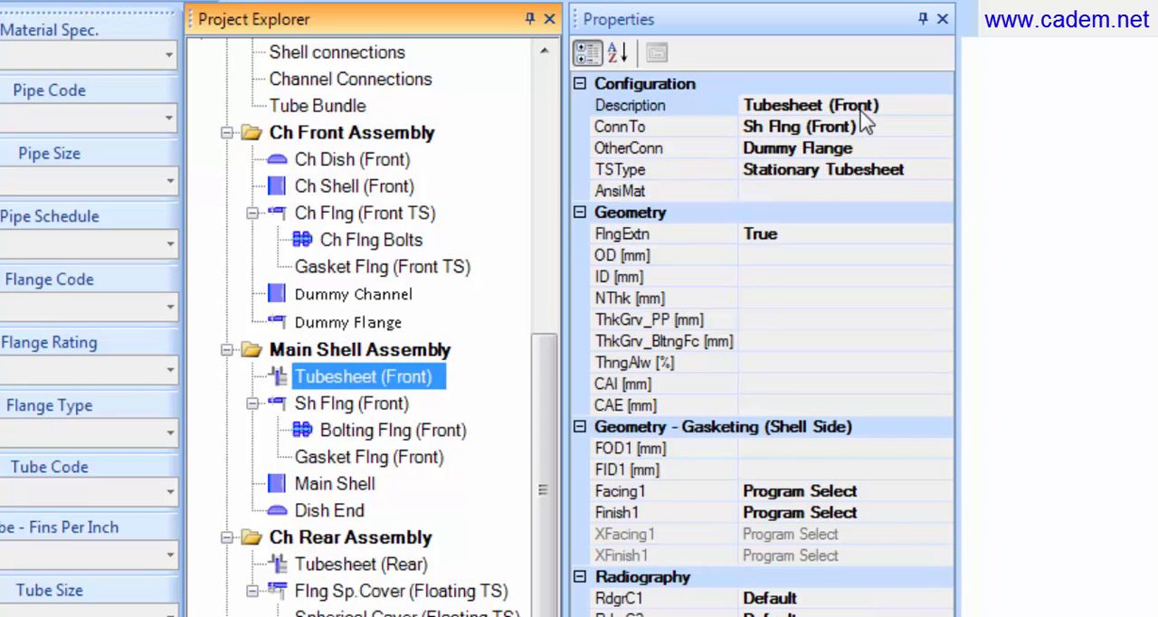
pyautogui.click(380, 404)
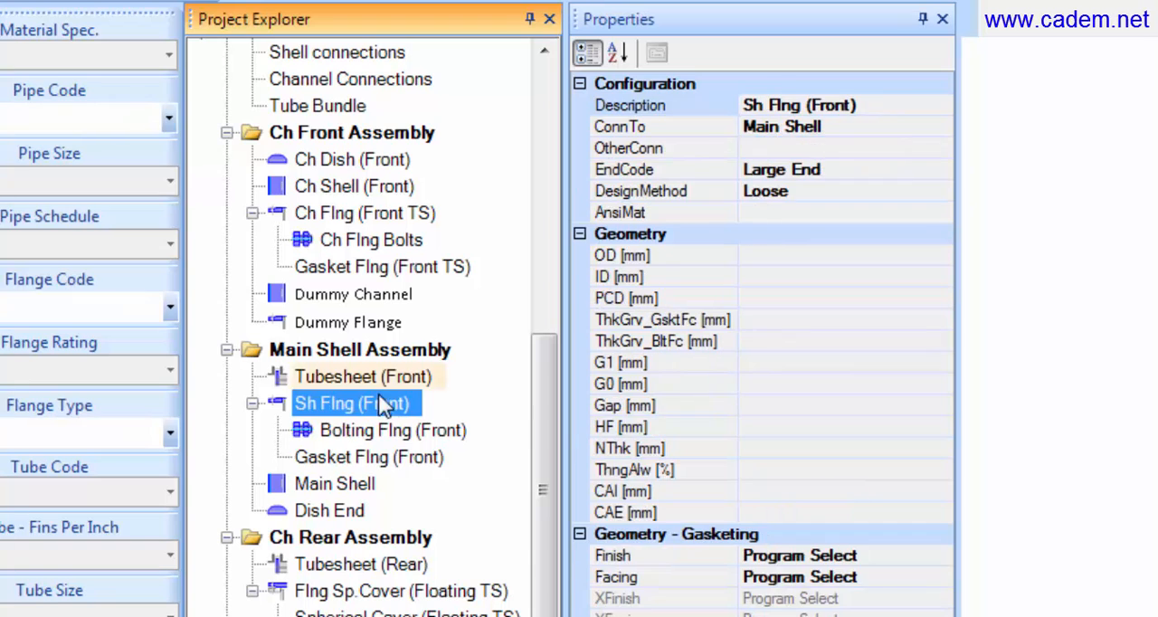
pyautogui.click(368, 488)
pyautogui.click(360, 511)
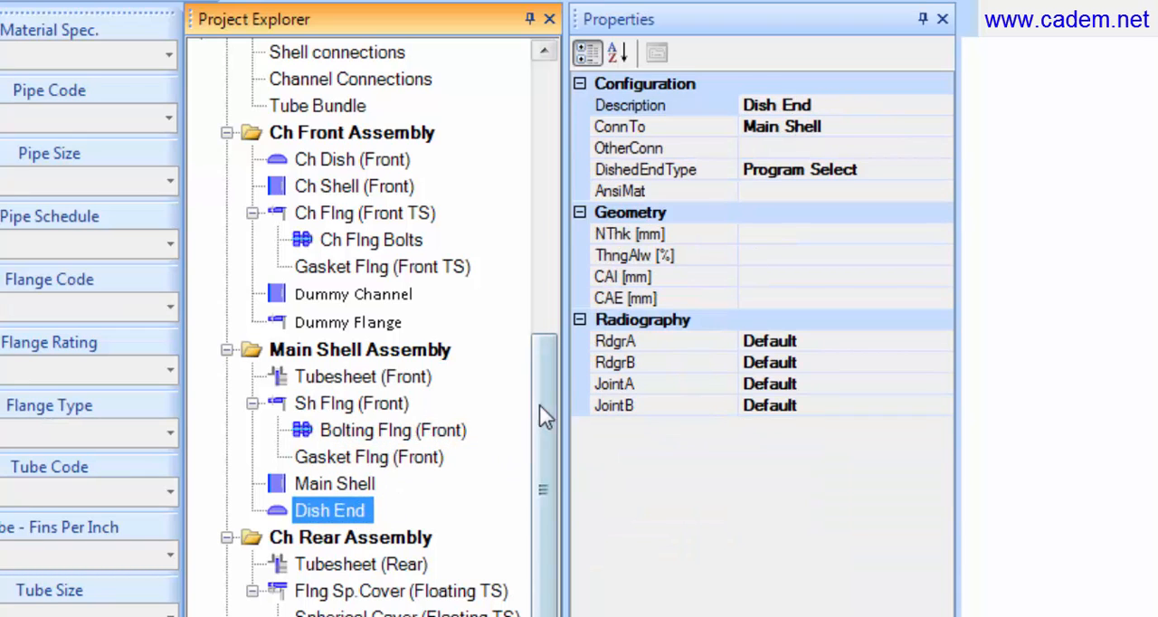
pyautogui.scroll(-1, 542, 403)
pyautogui.moveTo(545, 409); pyautogui.dragTo(534, 318)
# Step: Set the flange type of Ch Flng (Front TS) to Fabricated WN
pyautogui.click(382, 362)
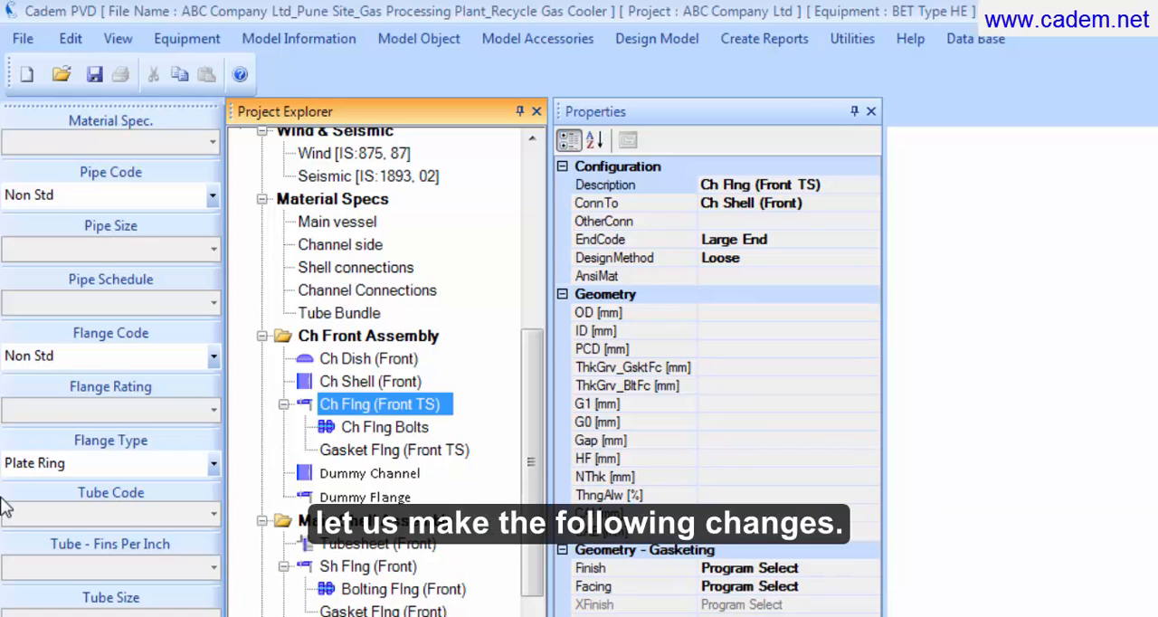
pyautogui.click(213, 463)
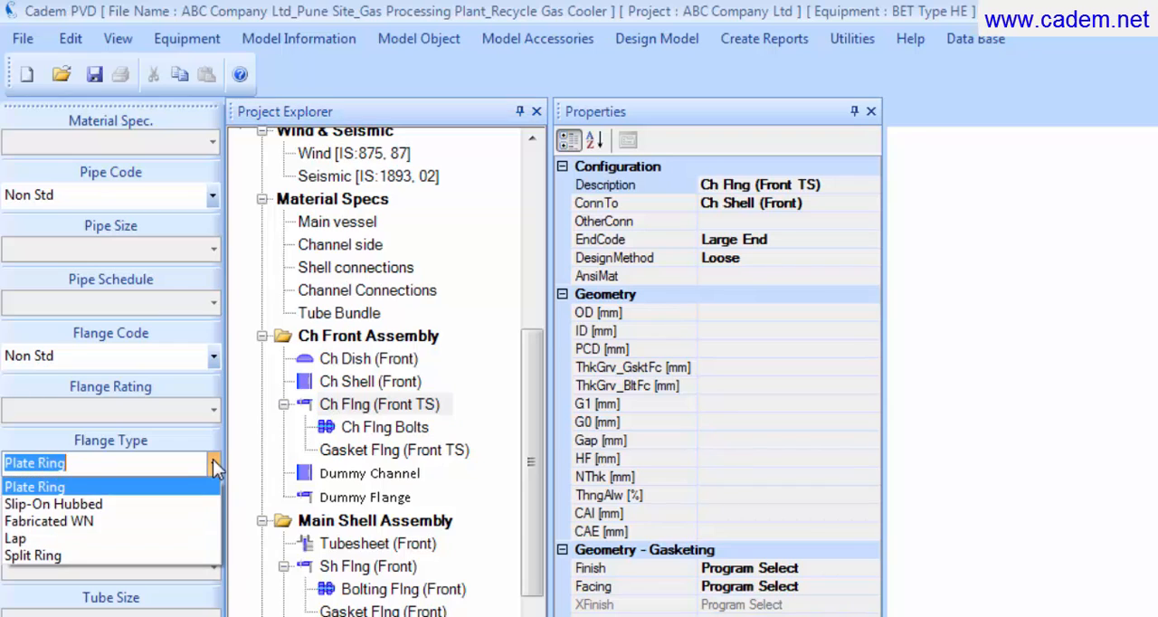
pyautogui.click(185, 523)
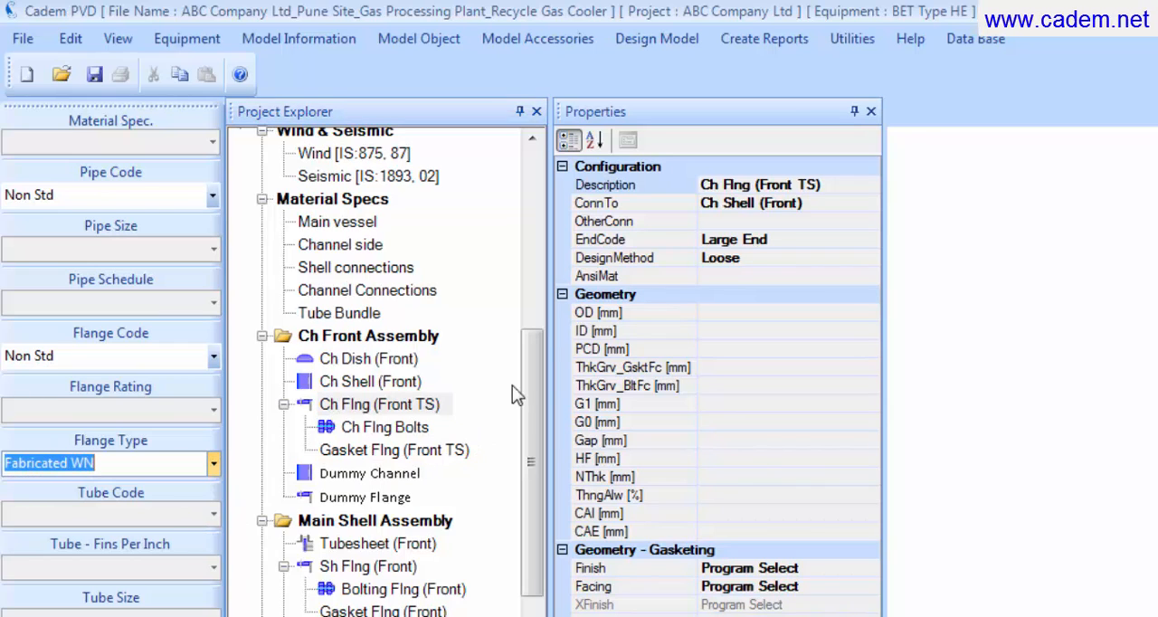
# Step: Set the flange type of Sh Flng (Front) in the Main Shell Assembly to Fabricated WN
pyautogui.moveTo(527, 354); pyautogui.dragTo(530, 429)
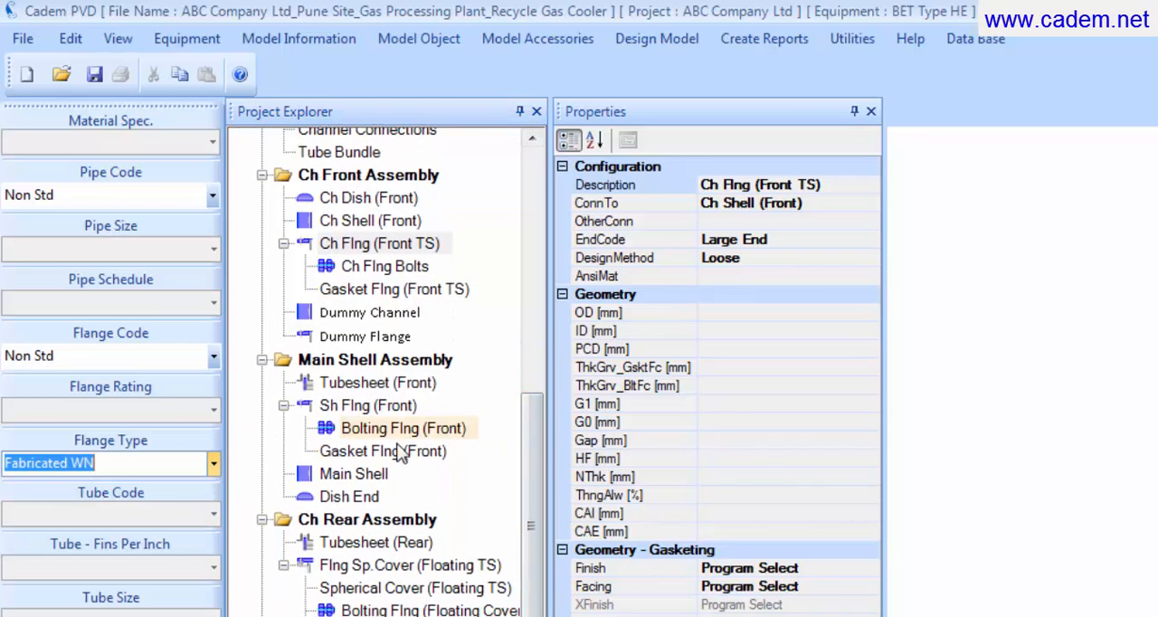
pyautogui.click(391, 416)
pyautogui.click(215, 461)
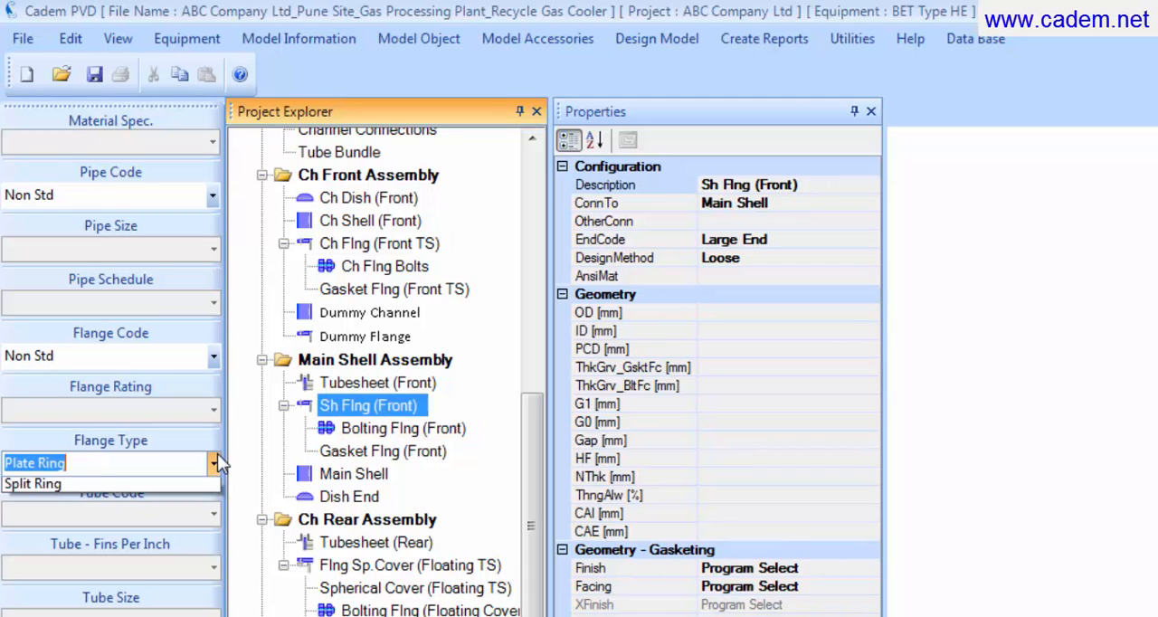
pyautogui.click(192, 523)
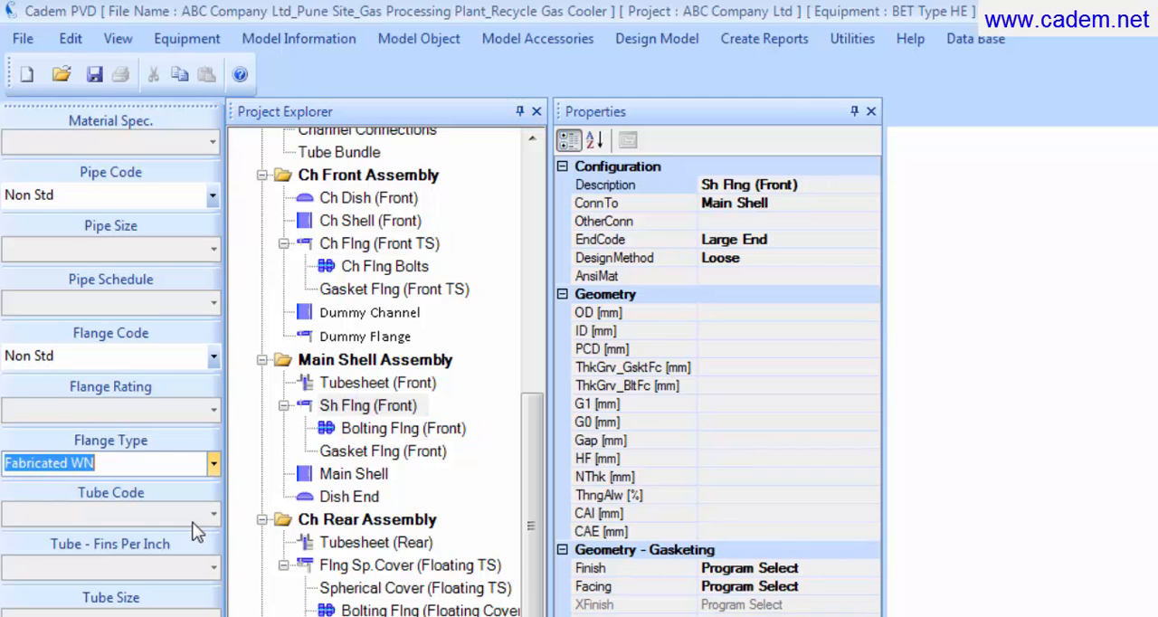
# Step: Set the flange type of Dummy Flange in the Ch Front Assembly to Fabricated WN
pyautogui.click(362, 336)
pyautogui.click(214, 463)
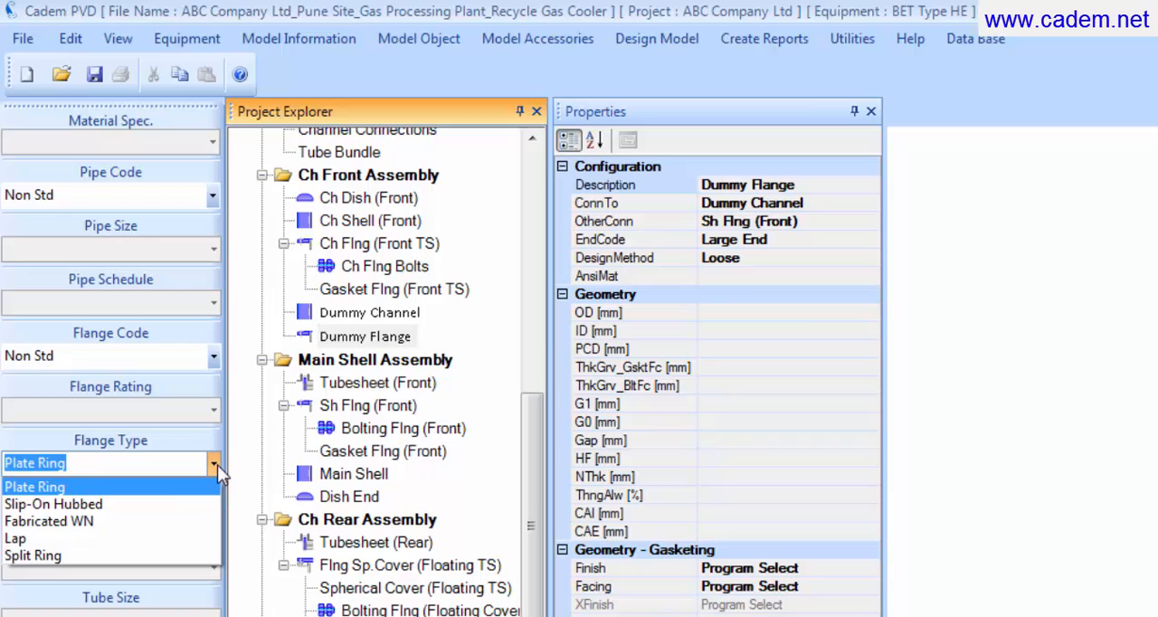
pyautogui.click(178, 523)
# Step: Display the object settings among the properties of Dummy Channel in the Ch Front Assembly
pyautogui.moveTo(521, 414); pyautogui.dragTo(513, 343)
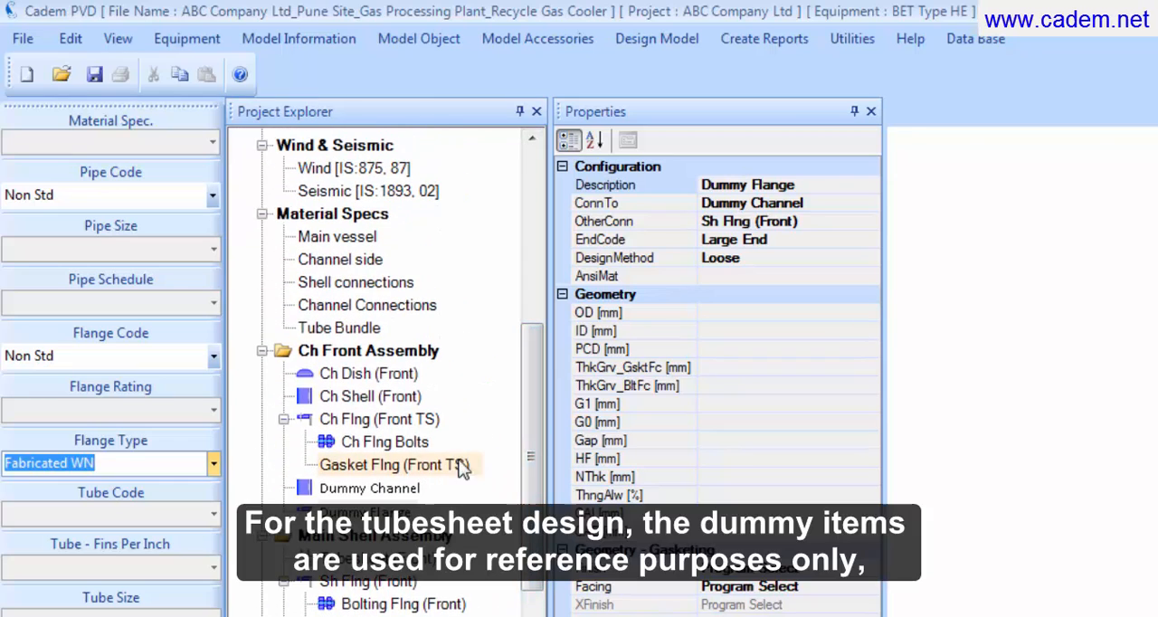
pyautogui.click(392, 487)
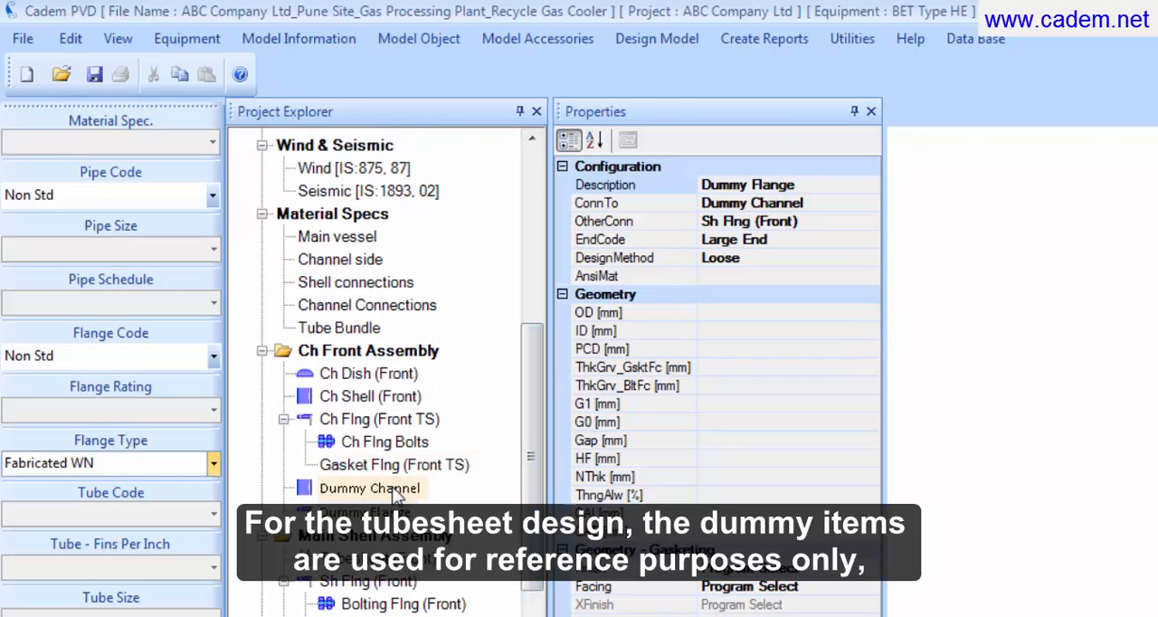
pyautogui.click(393, 492)
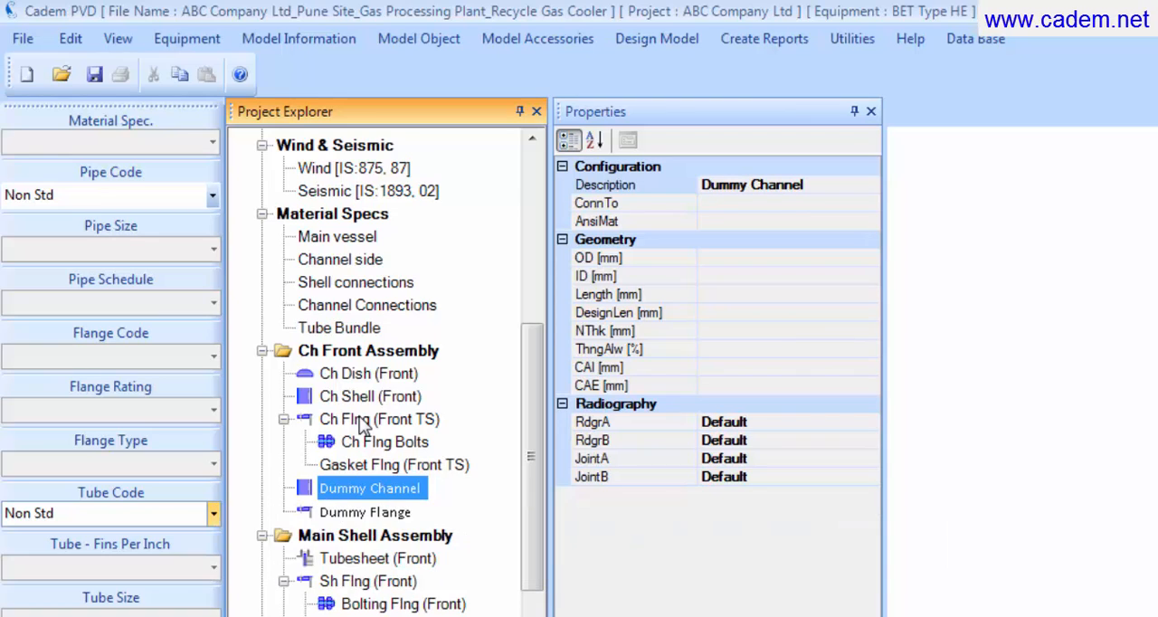
pyautogui.click(118, 39)
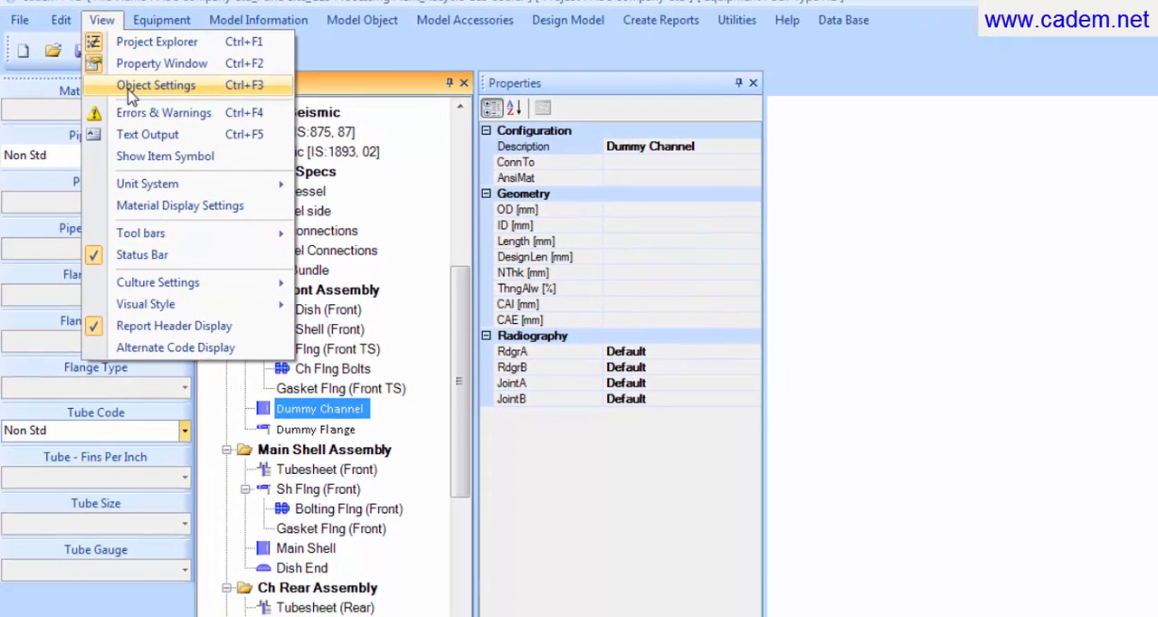
pyautogui.click(131, 87)
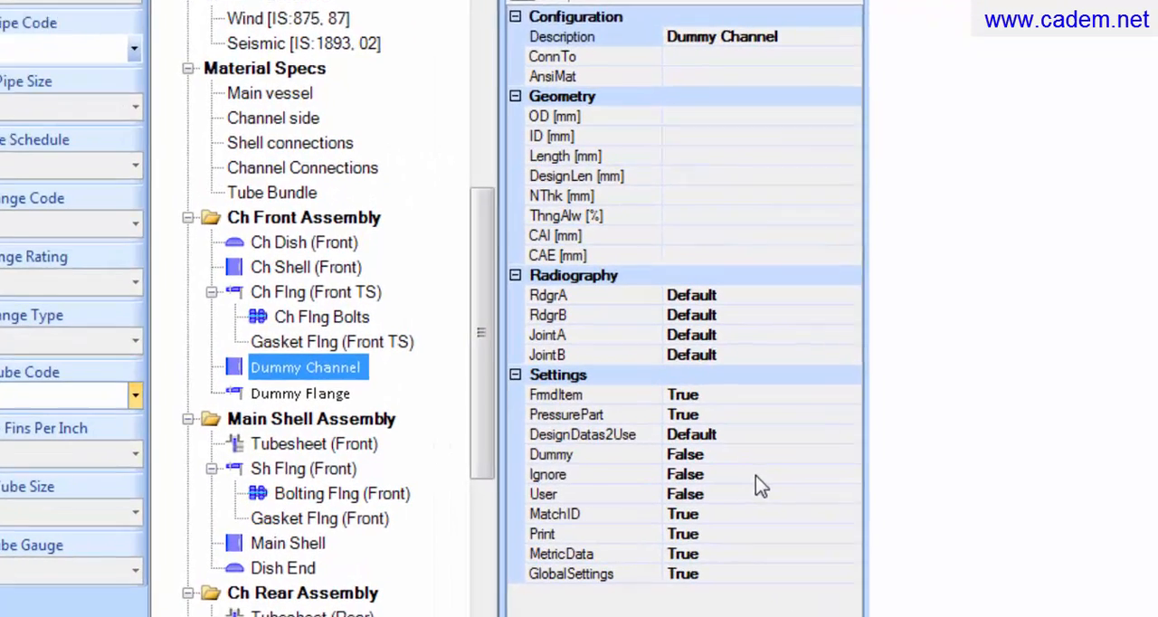
# Step: Set the Ignore setting of Dummy Channel to True
pyautogui.click(725, 486)
pyautogui.click(902, 469)
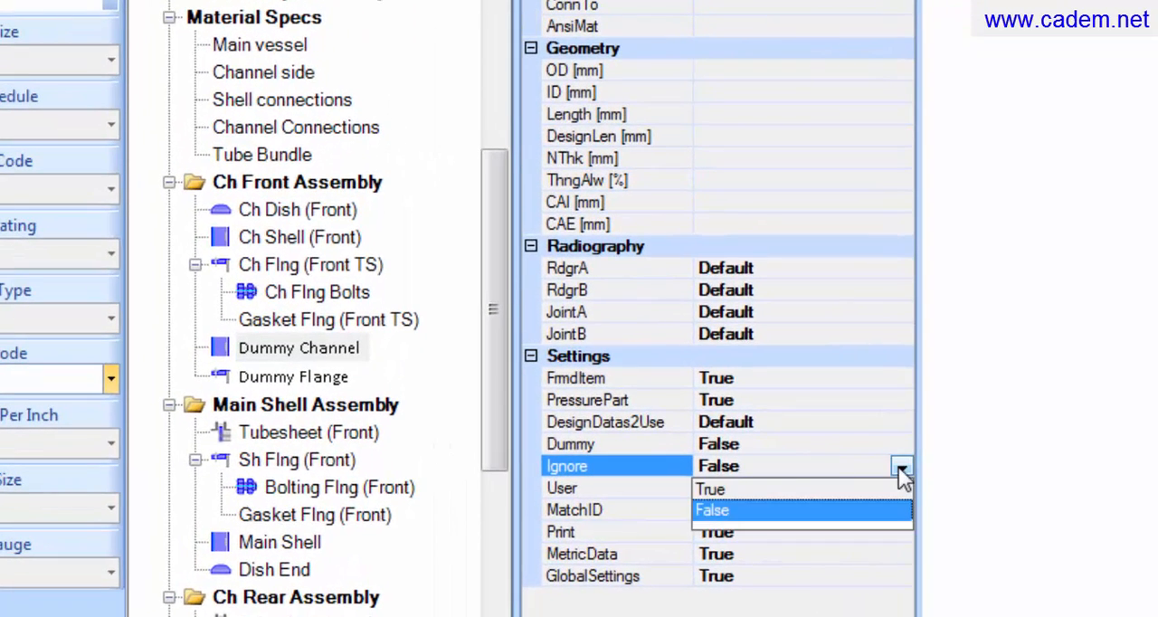
pyautogui.click(726, 488)
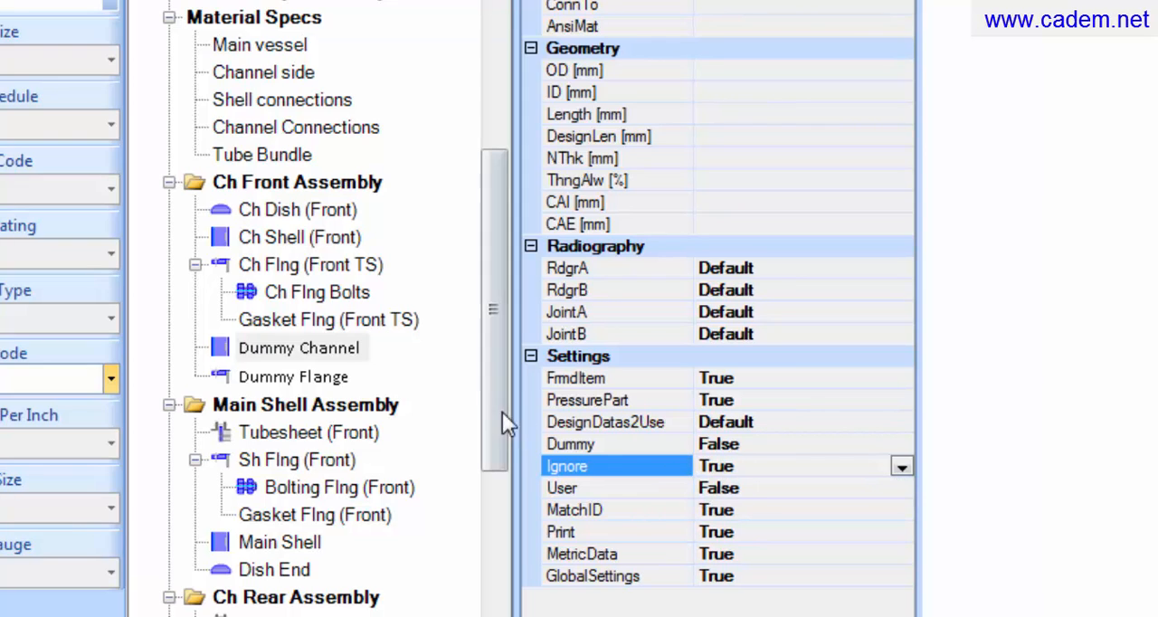
# Step: Set the Ignore setting of Dummy Flange to True
pyautogui.click(347, 378)
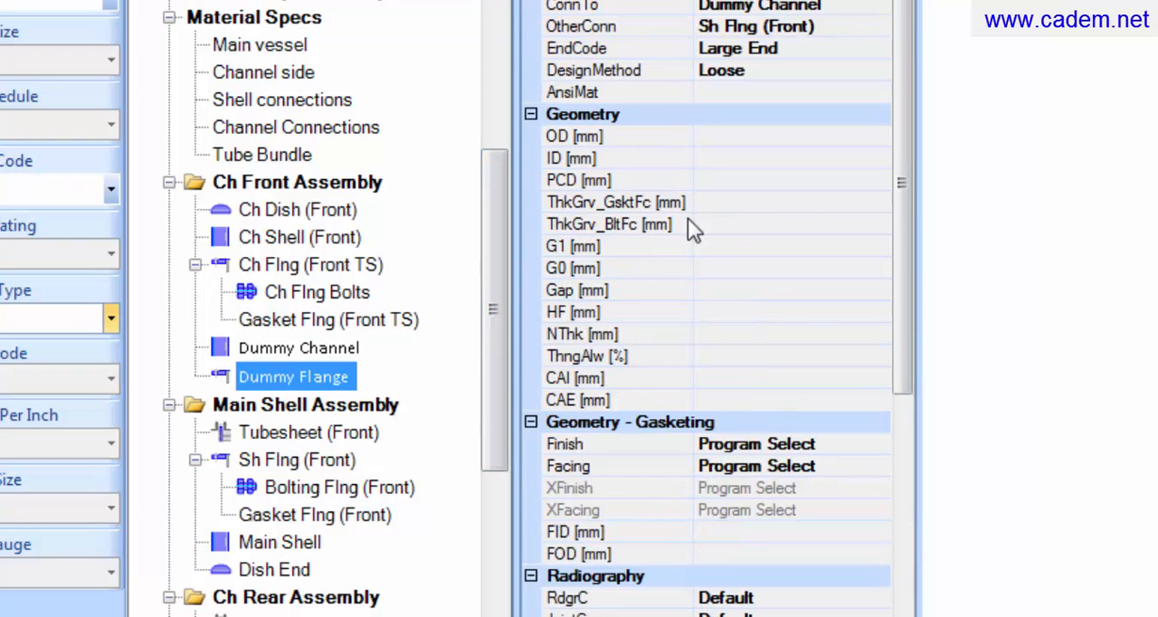
pyautogui.moveTo(901, 241); pyautogui.dragTo(910, 454)
pyautogui.click(803, 422)
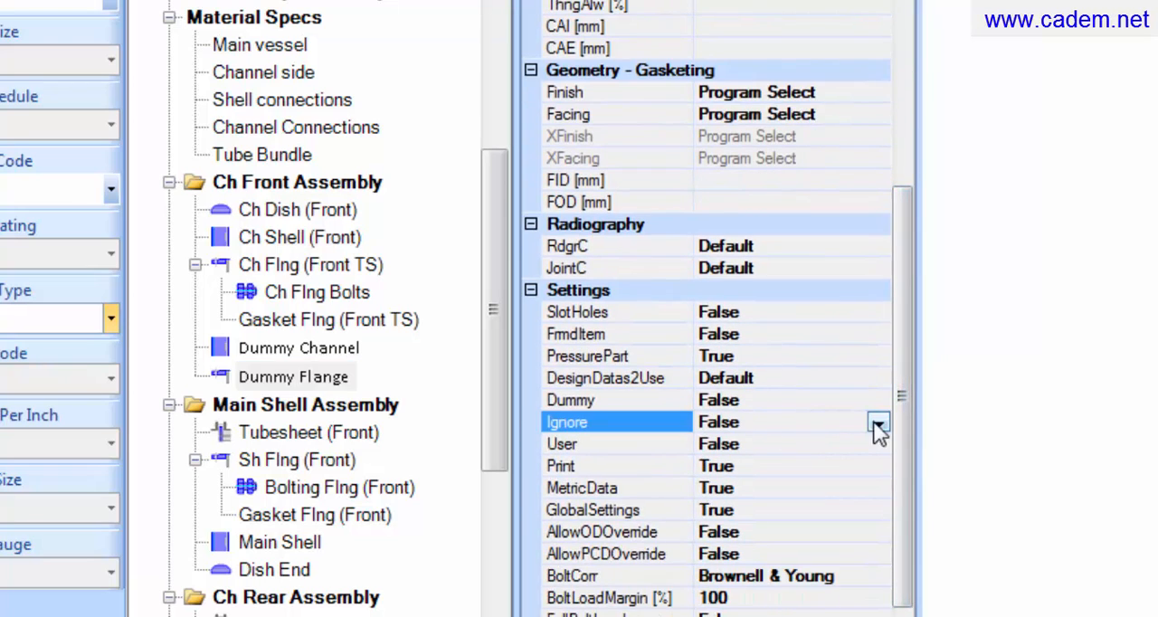
pyautogui.click(878, 423)
pyautogui.click(783, 444)
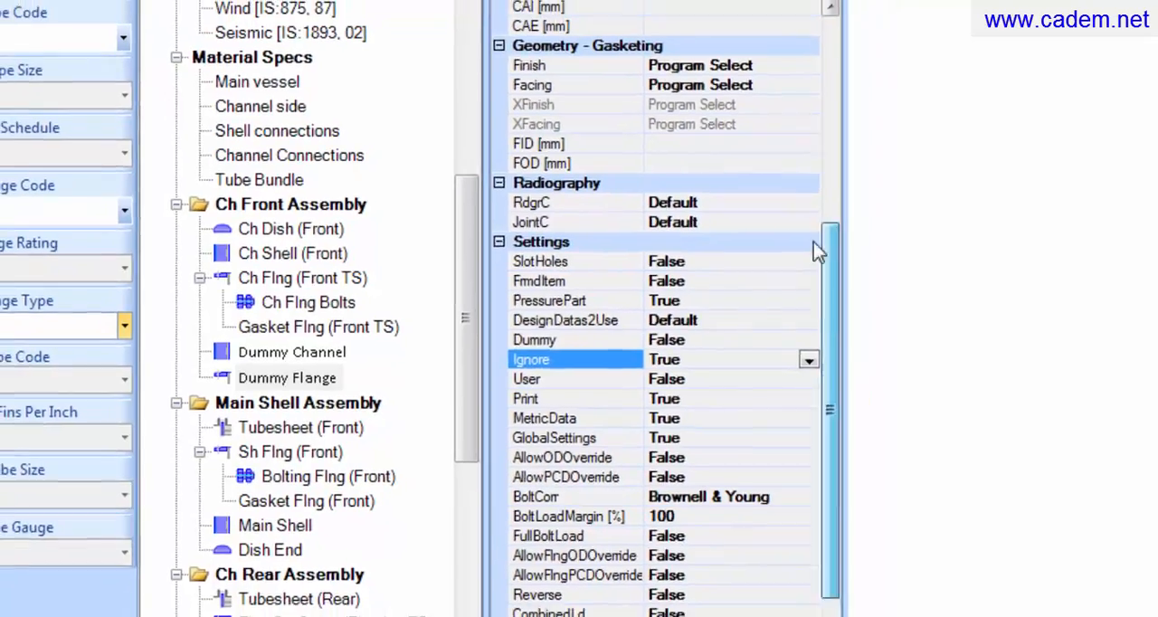
# Step: Show the Errors & Warnings window
pyautogui.moveTo(901, 291); pyautogui.dragTo(768, 56)
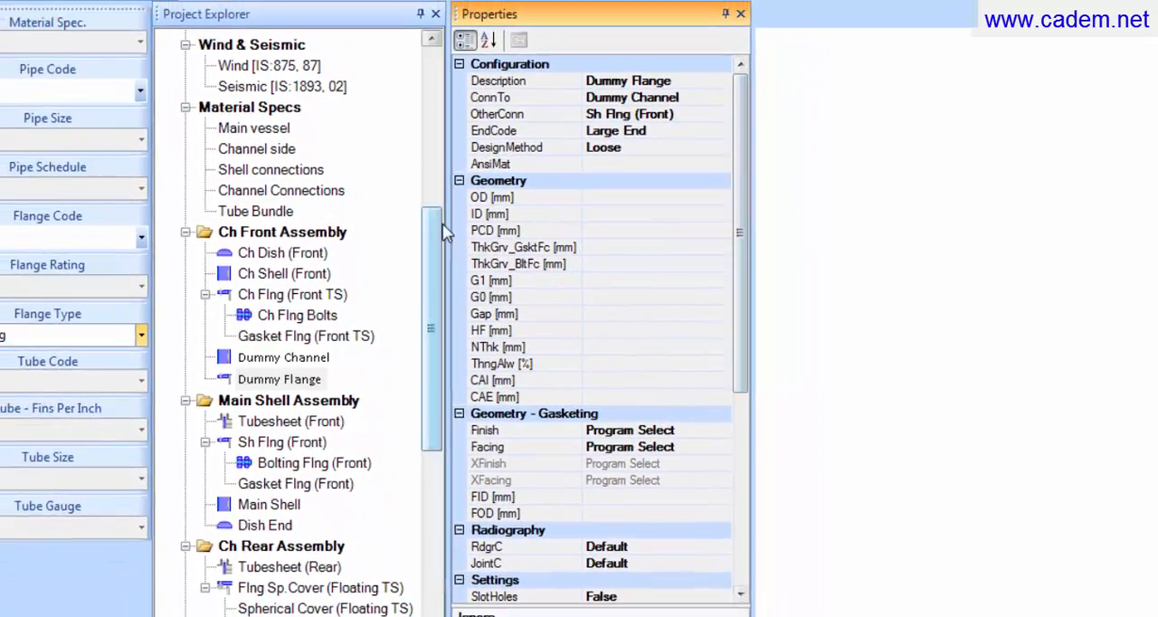
pyautogui.moveTo(436, 226); pyautogui.dragTo(401, 137)
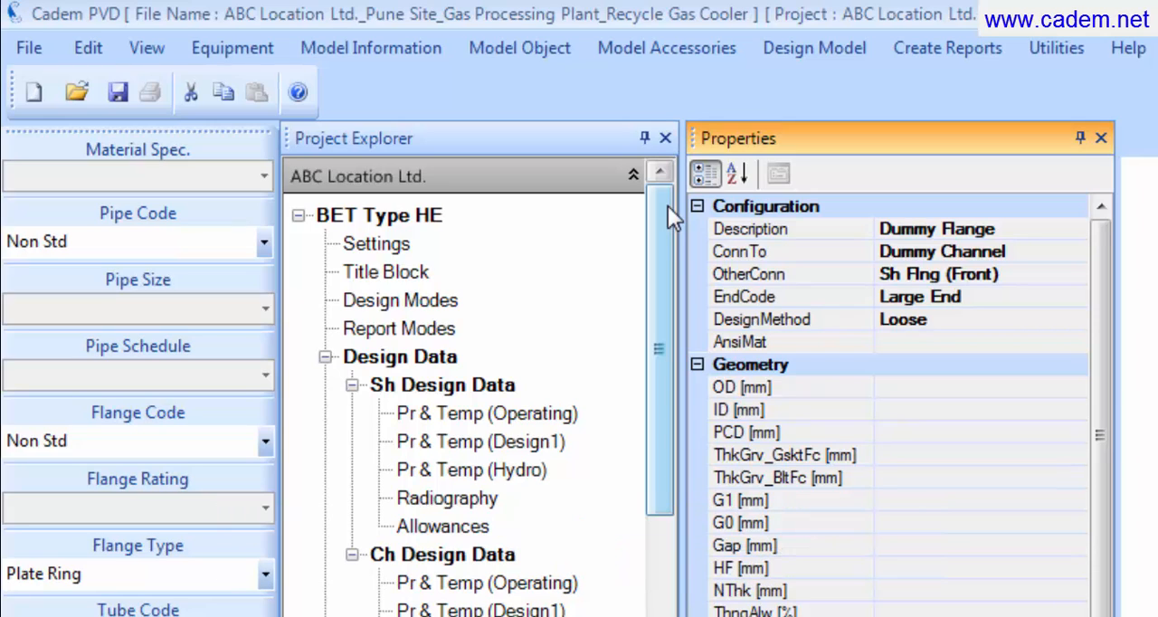
pyautogui.click(161, 49)
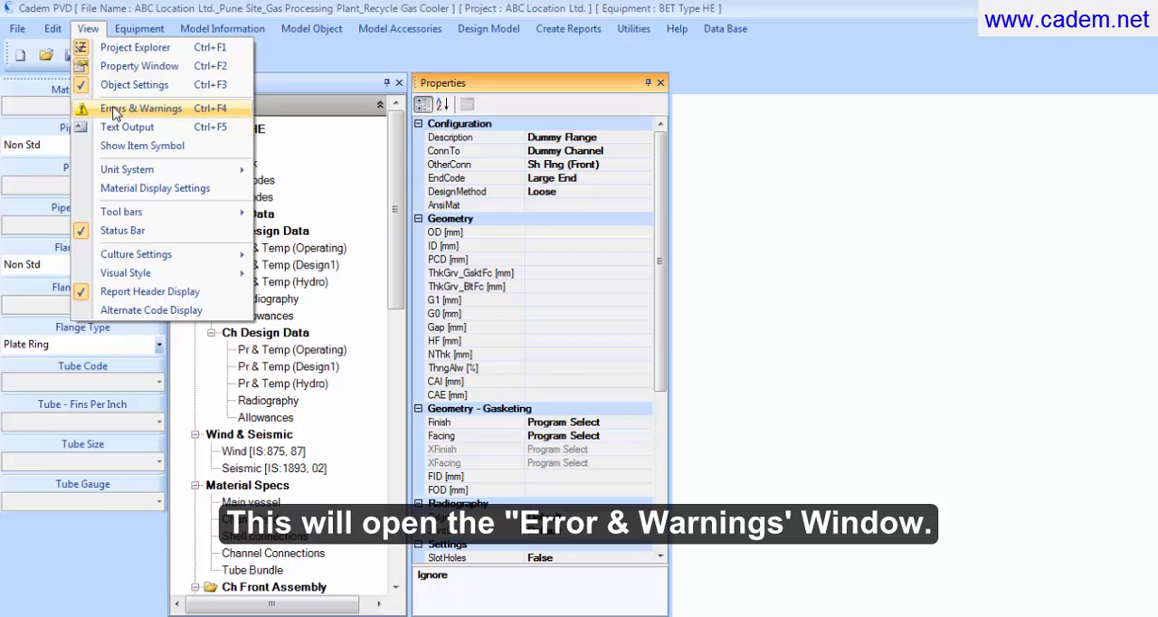
pyautogui.click(115, 108)
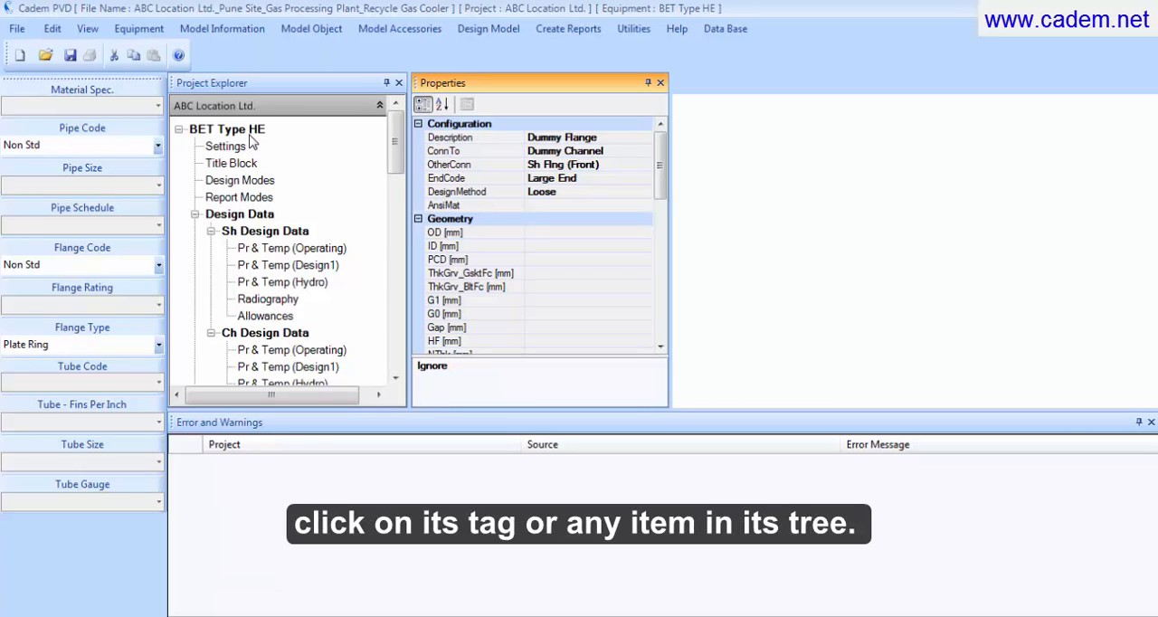
# Step: Run Design Equipment on the BET Type HE equipment
pyautogui.click(251, 136)
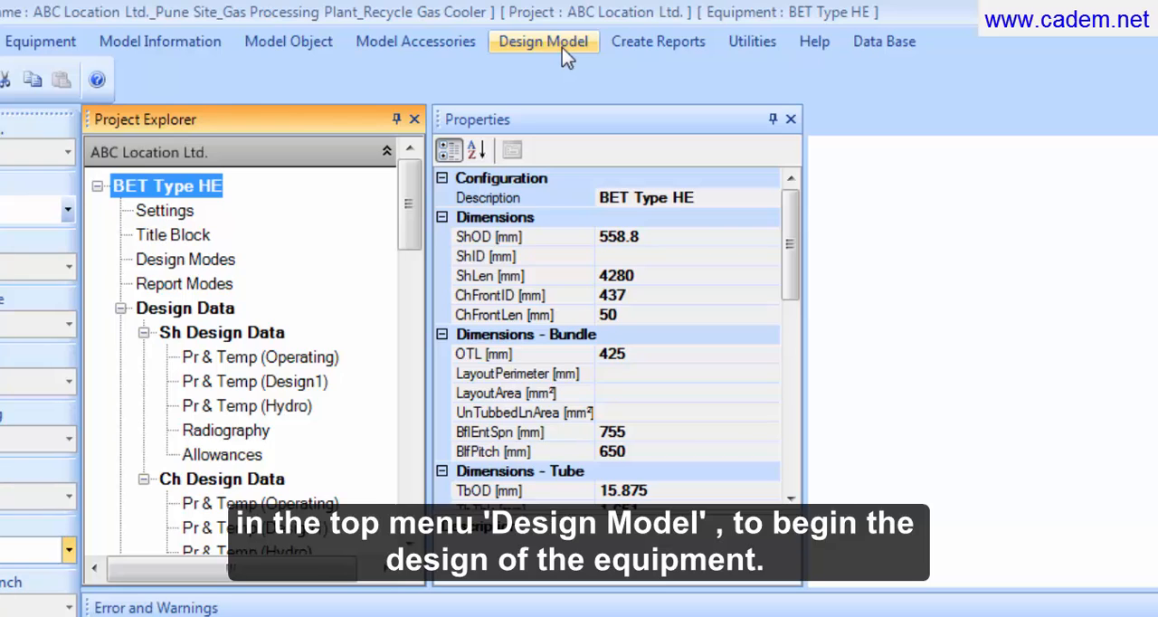
pyautogui.click(562, 45)
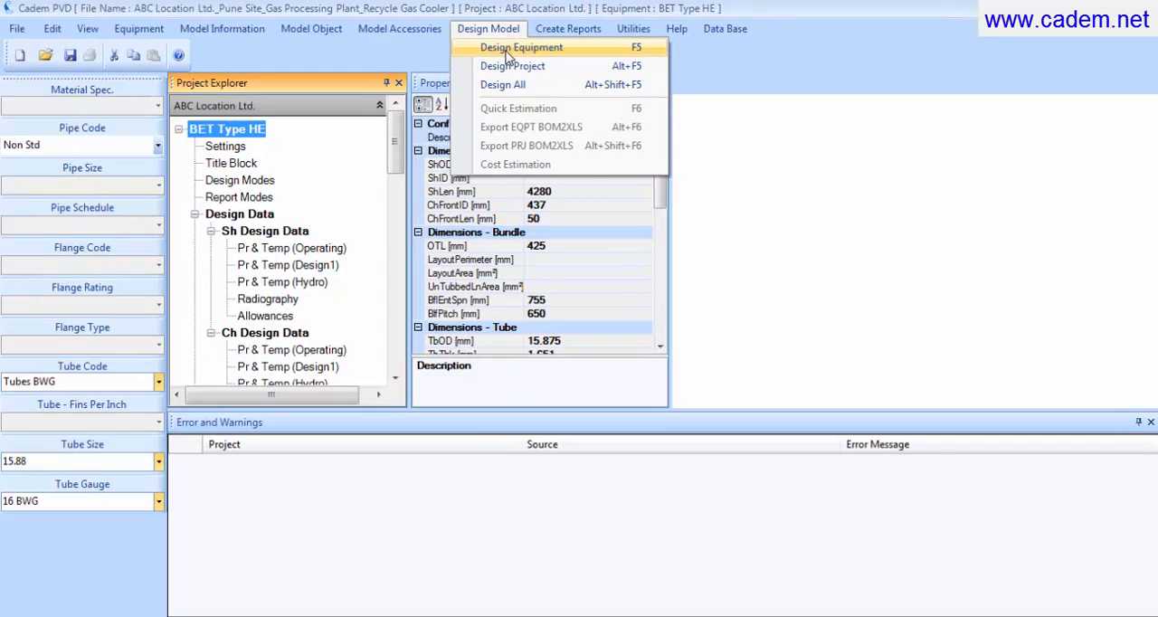
pyautogui.click(511, 50)
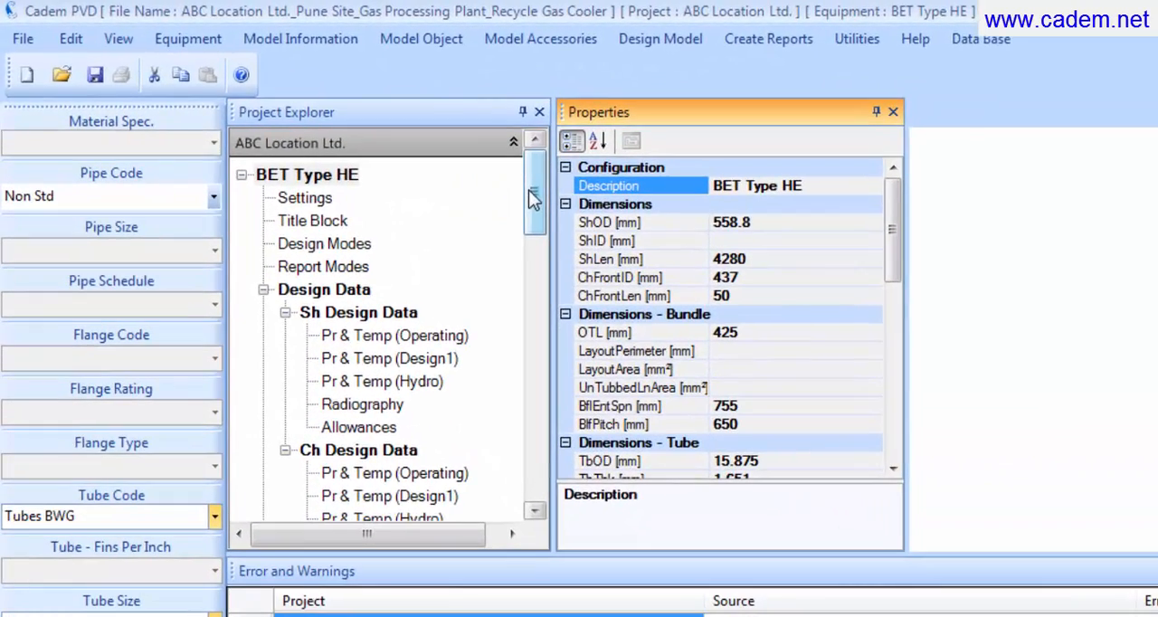
# Step: Connect Dummy Channel to Main Shell, reusing the shell's description as the connection name, and set the channel's length to 50 mm
pyautogui.moveTo(536, 198); pyautogui.dragTo(534, 327)
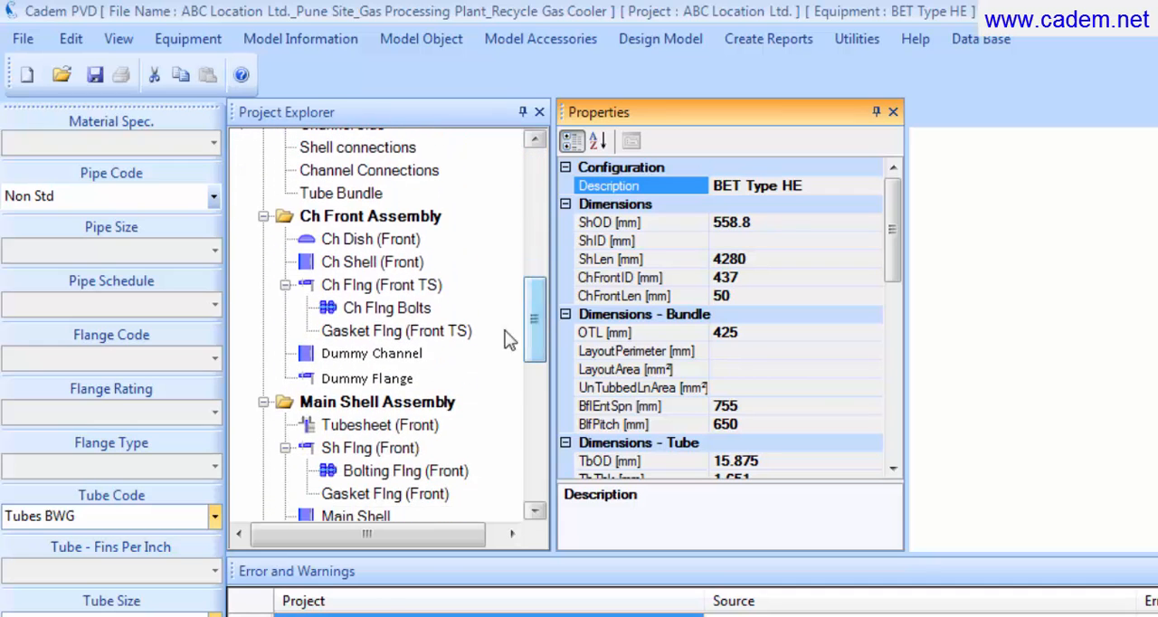
pyautogui.click(394, 356)
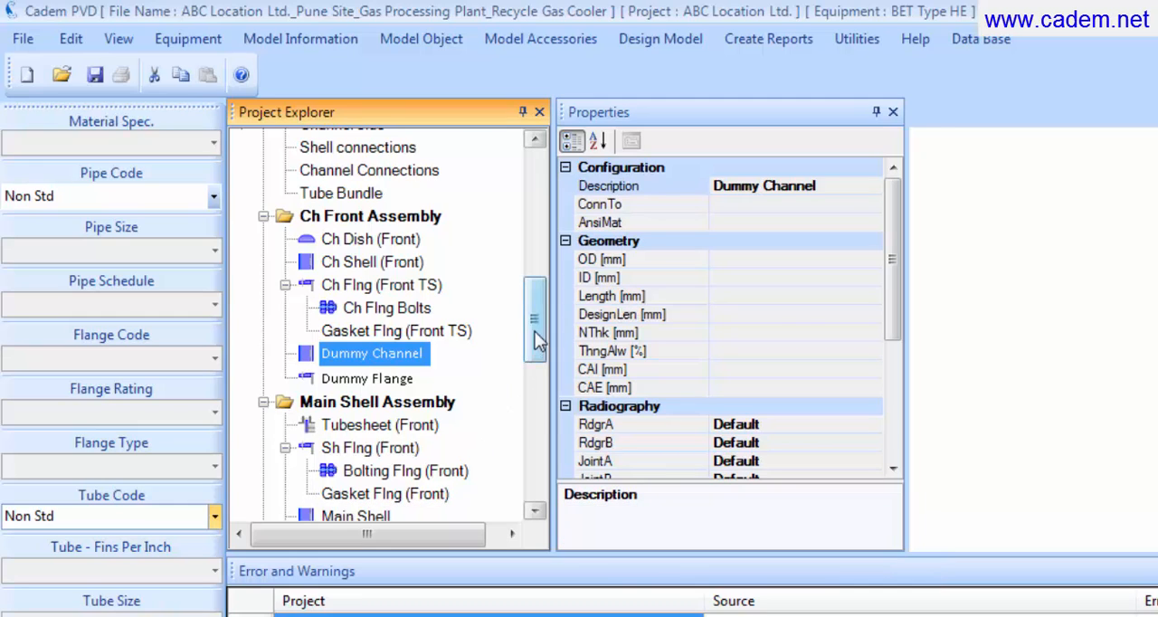
pyautogui.moveTo(535, 331); pyautogui.dragTo(536, 350)
pyautogui.click(382, 443)
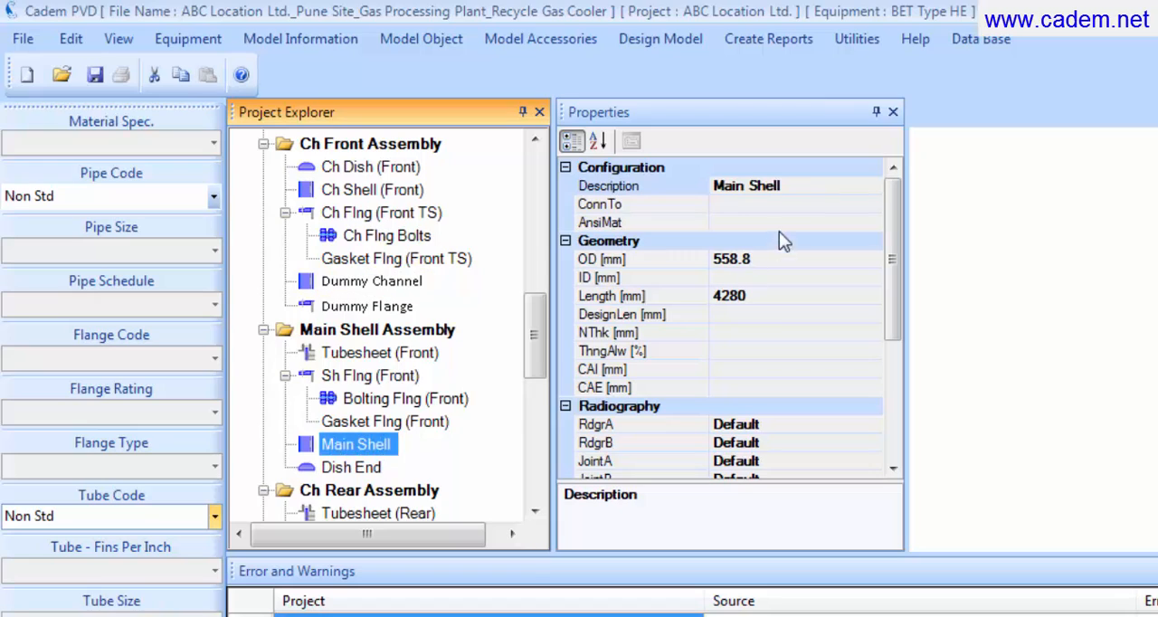
pyautogui.click(792, 185)
pyautogui.doubleClick(794, 186)
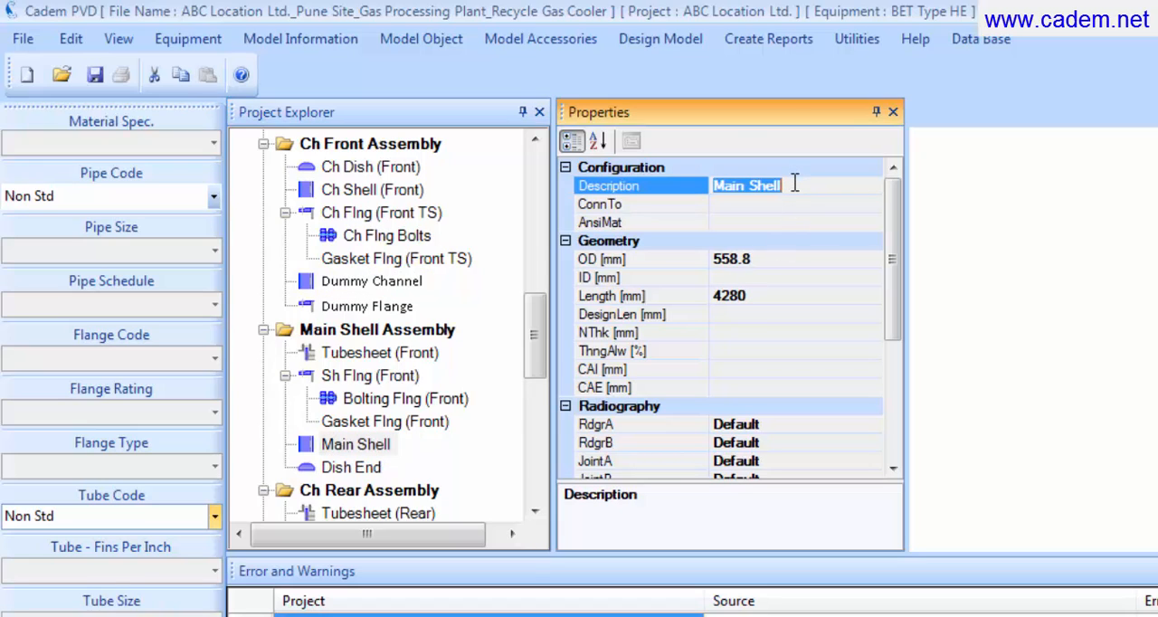
pyautogui.click(407, 291)
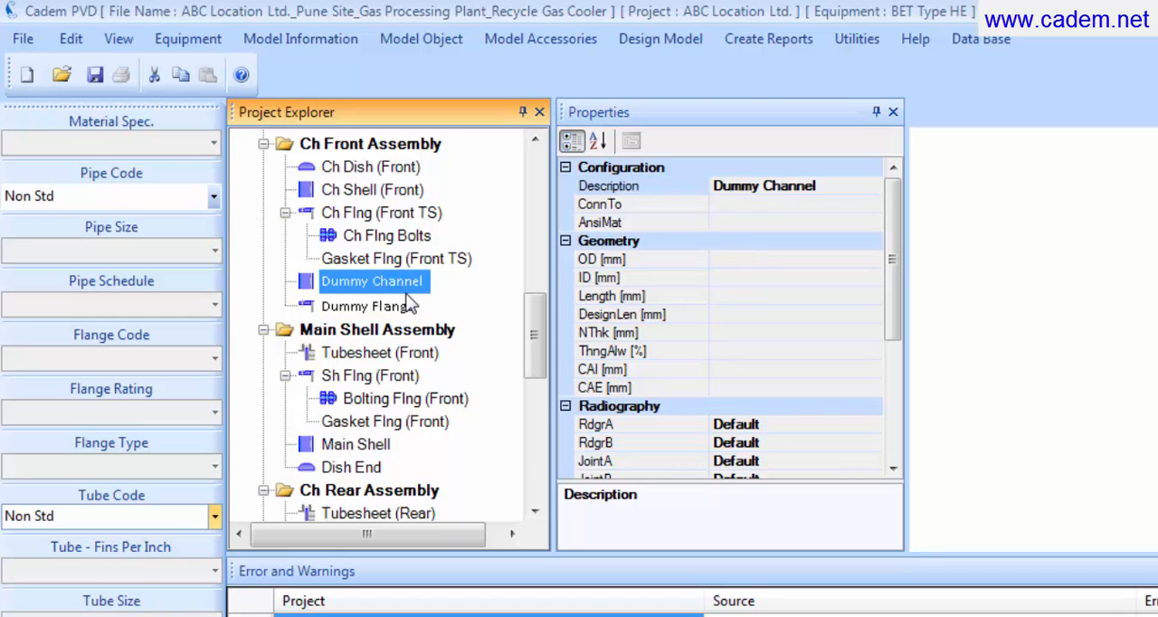
pyautogui.click(745, 206)
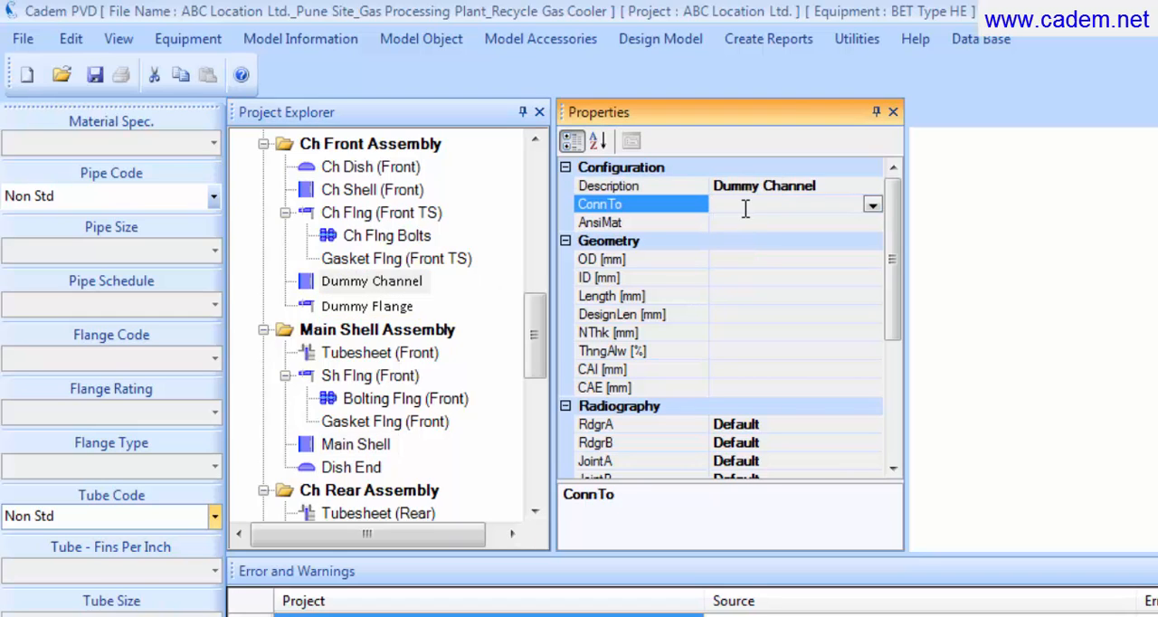
pyautogui.write('Main Shell')
pyautogui.click(732, 301)
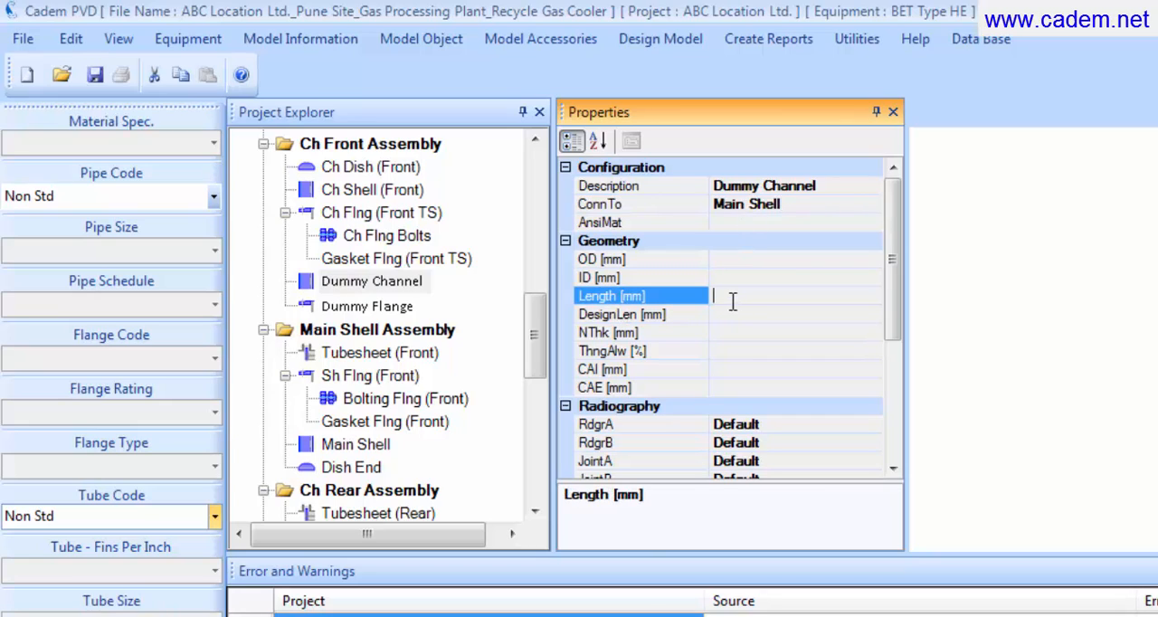
pyautogui.write('50')
# Step: Rerun Design Equipment on BET Type HE and go through the list of errors and warnings
pyautogui.moveTo(540, 328); pyautogui.dragTo(542, 177)
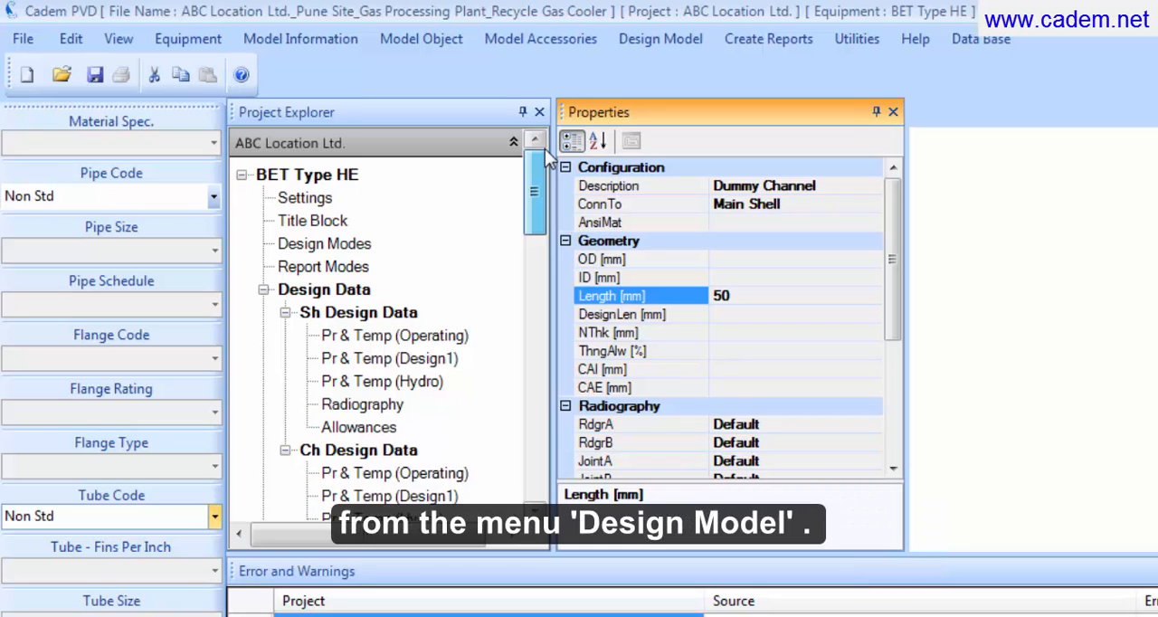
pyautogui.click(356, 181)
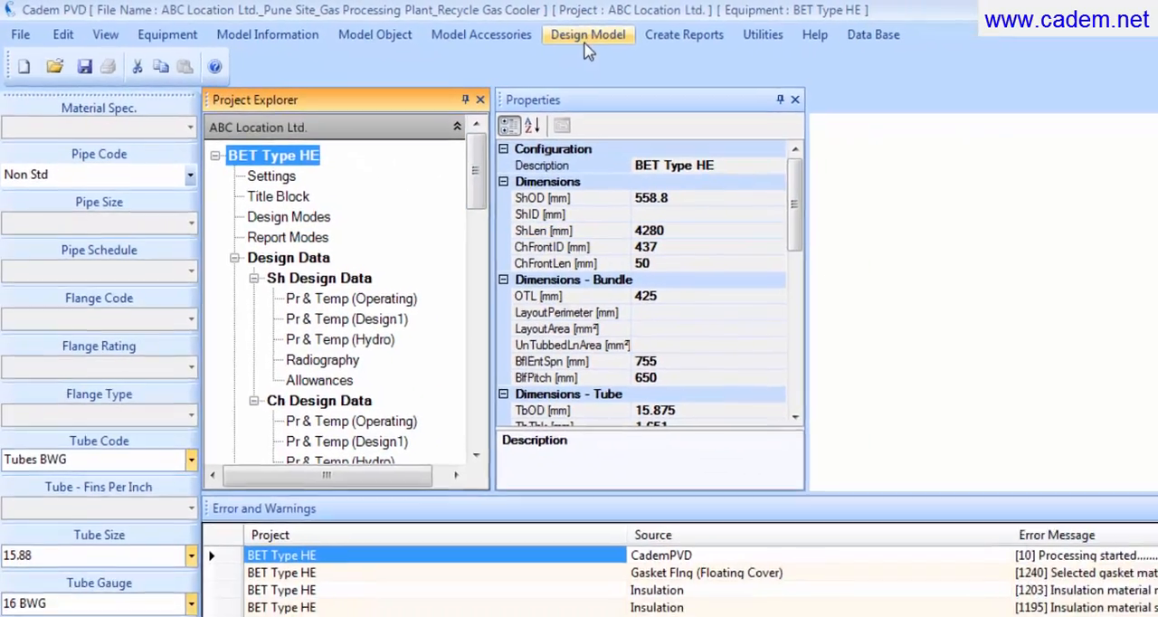
pyautogui.click(588, 36)
pyautogui.click(608, 54)
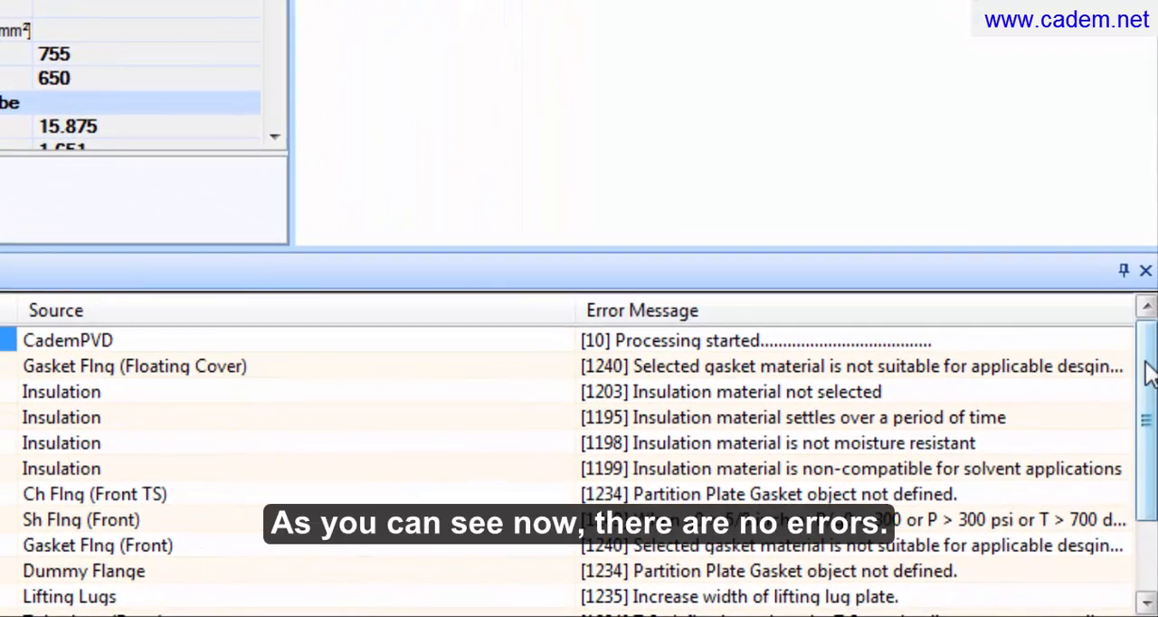
pyautogui.moveTo(1146, 369); pyautogui.dragTo(1153, 398)
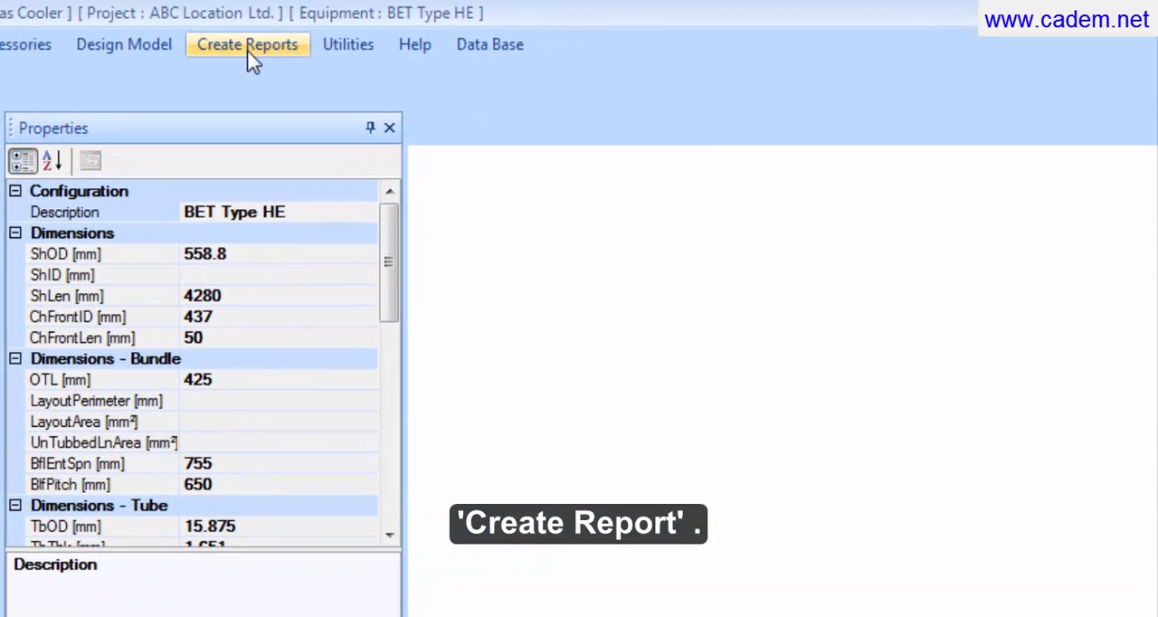
# Step: Create the code reports for BET Type HE and look at the first two report documents
pyautogui.click(251, 51)
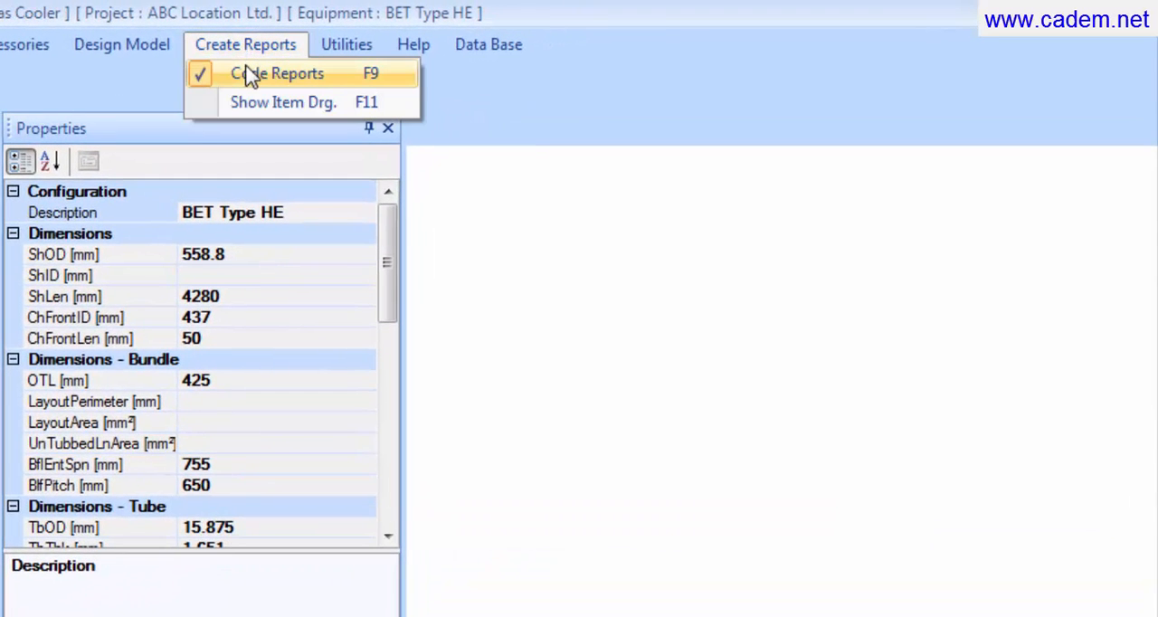
pyautogui.click(250, 76)
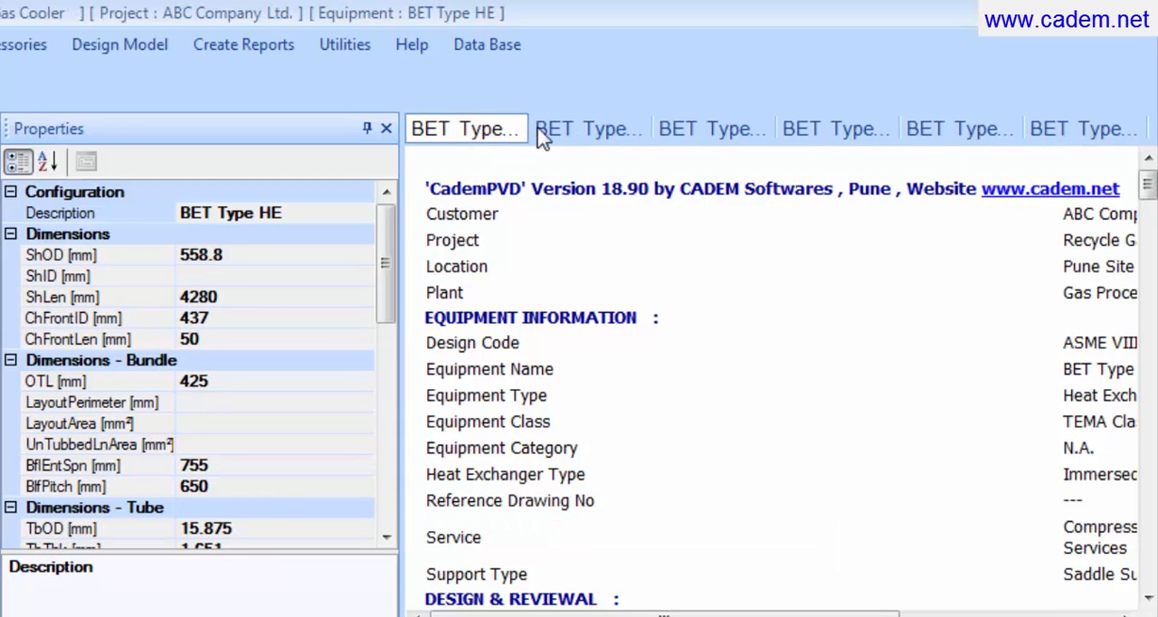
pyautogui.click(584, 134)
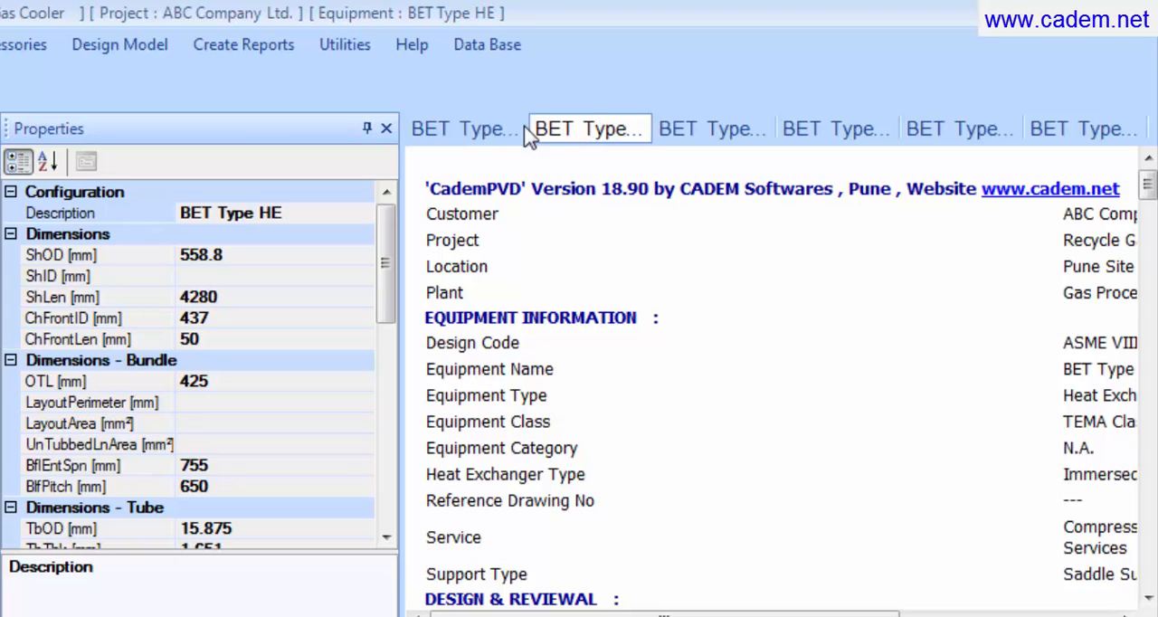
pyautogui.click(489, 134)
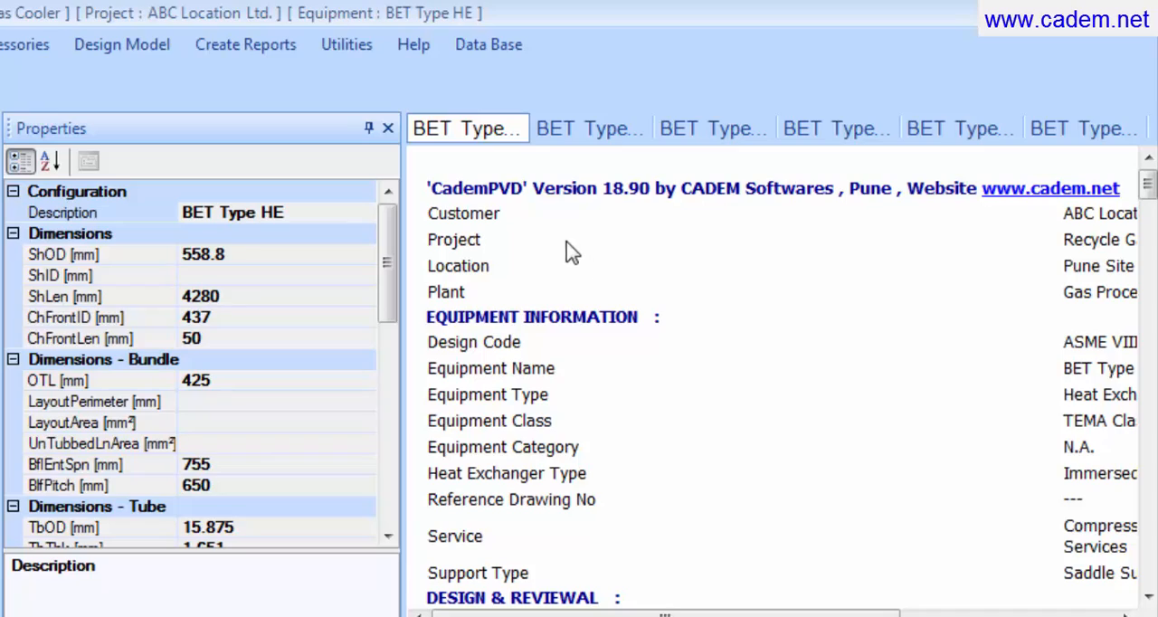
# Step: Auto-hide the Properties and Error and Warnings windows and review the first report's equipment, shell, tube, baffle and weight data
pyautogui.click(369, 129)
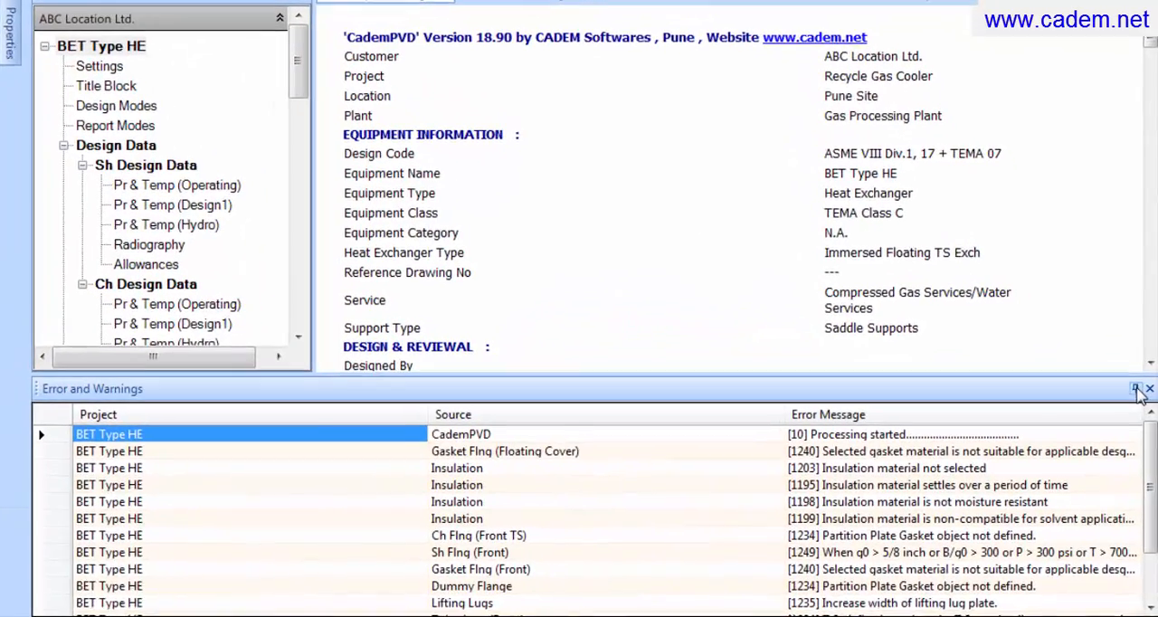
pyautogui.click(1138, 422)
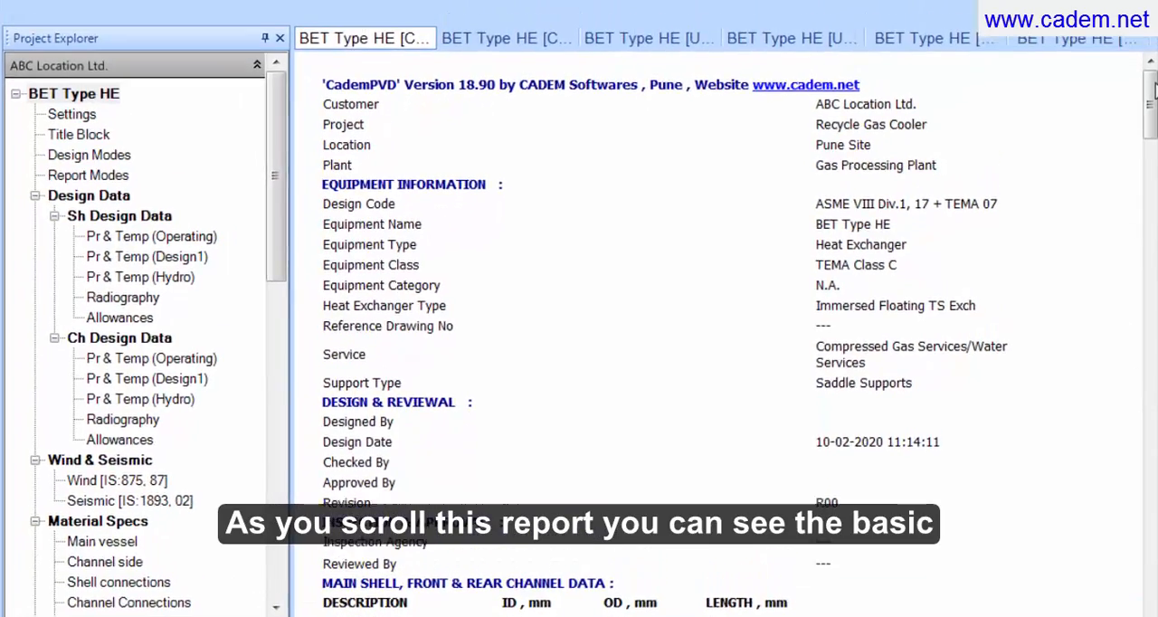
pyautogui.moveTo(1153, 86); pyautogui.dragTo(1153, 116)
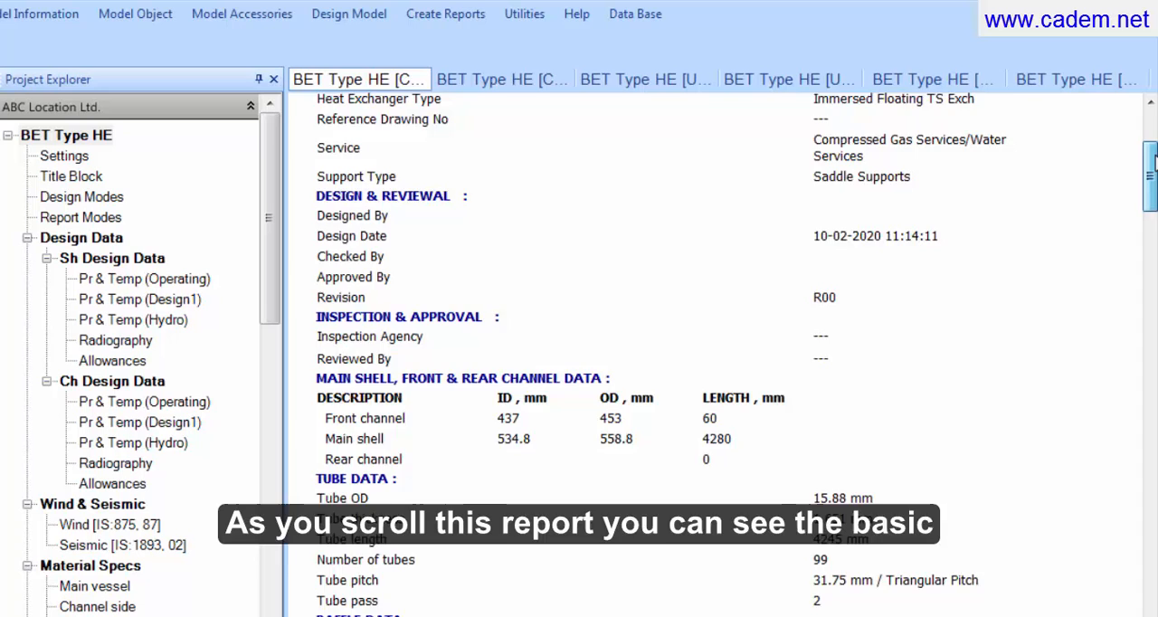
pyautogui.moveTo(1153, 160); pyautogui.dragTo(1153, 185)
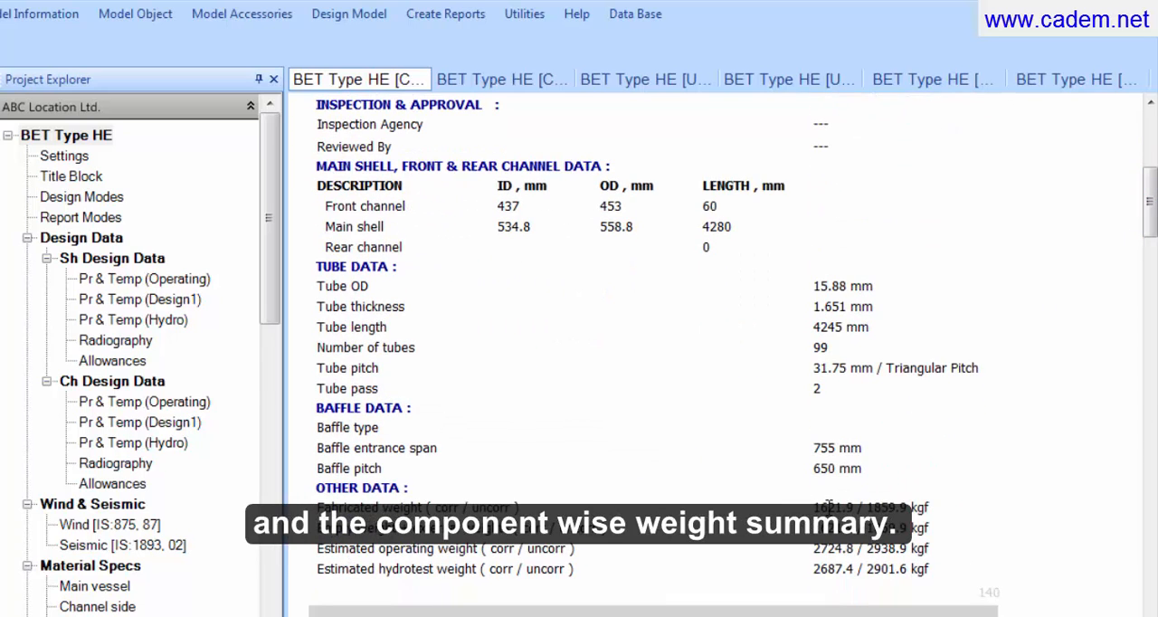
# Step: Check the fabricated weight in the equipment report's other data and look through the rest of the document
pyautogui.moveTo(815, 507); pyautogui.dragTo(932, 509)
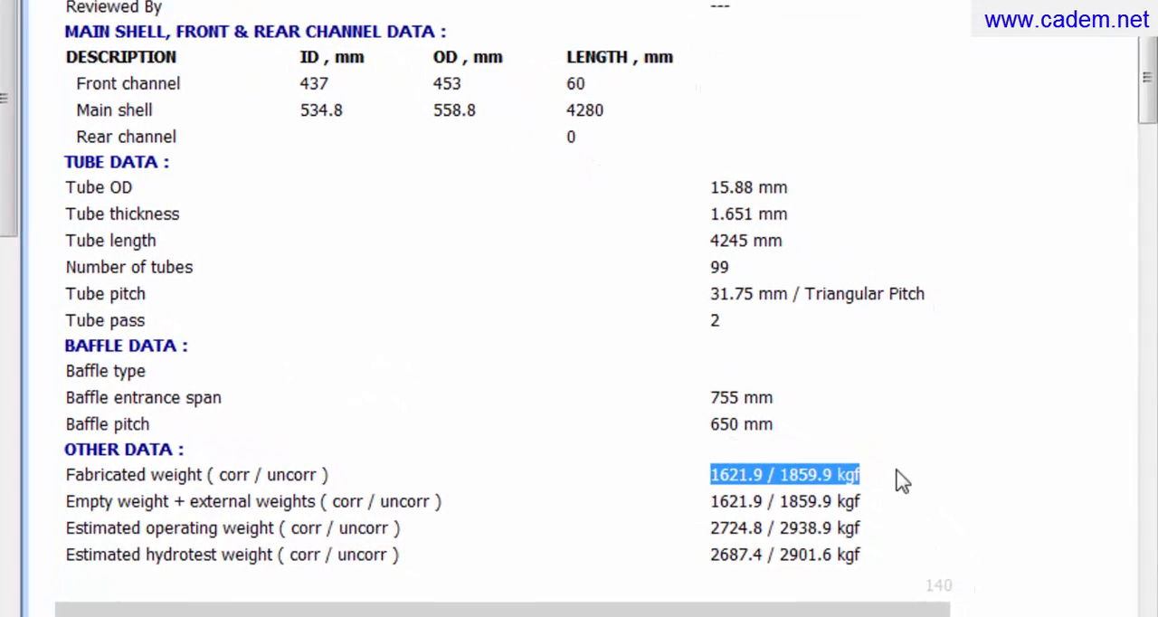
pyautogui.click(886, 467)
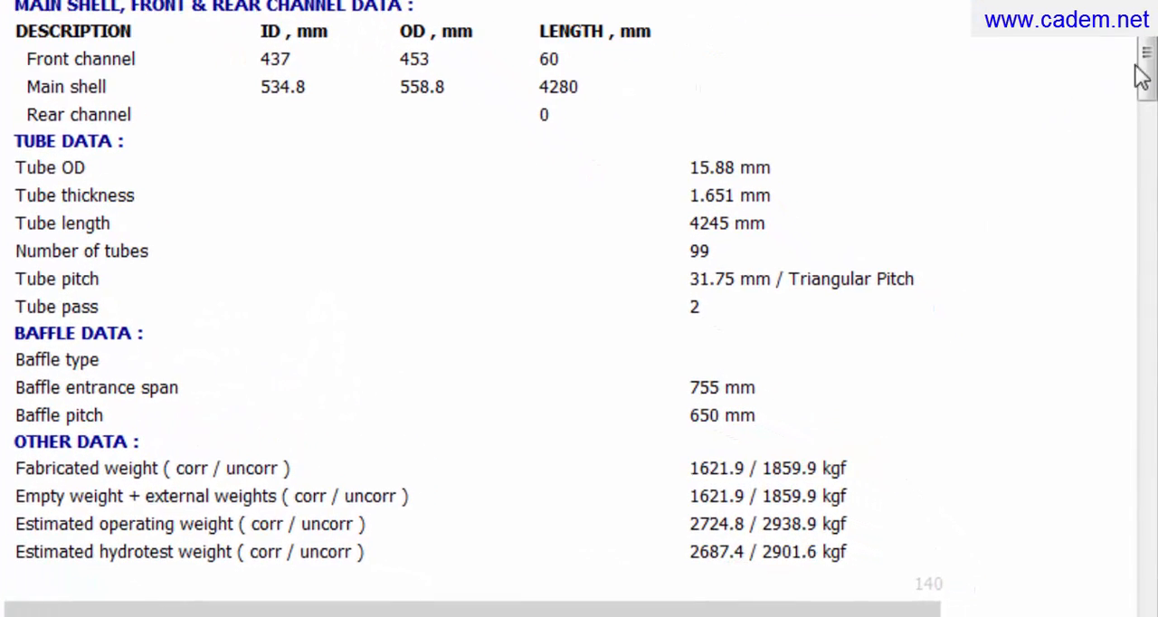
pyautogui.moveTo(1147, 63); pyautogui.dragTo(1097, 114)
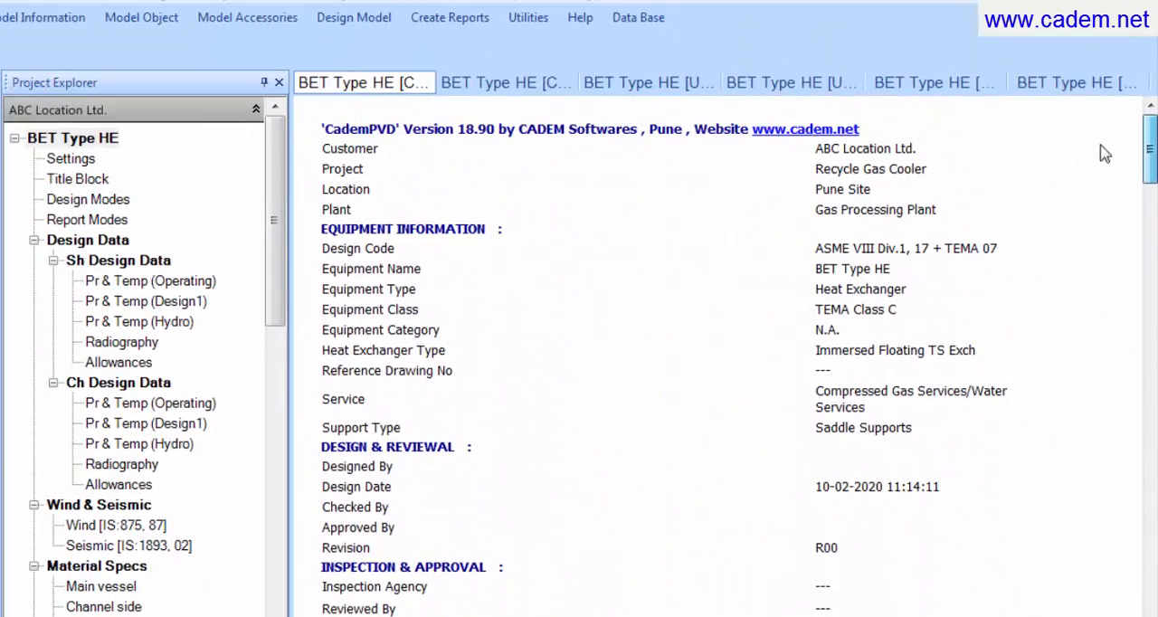
pyautogui.moveTo(1105, 153); pyautogui.dragTo(1106, 146)
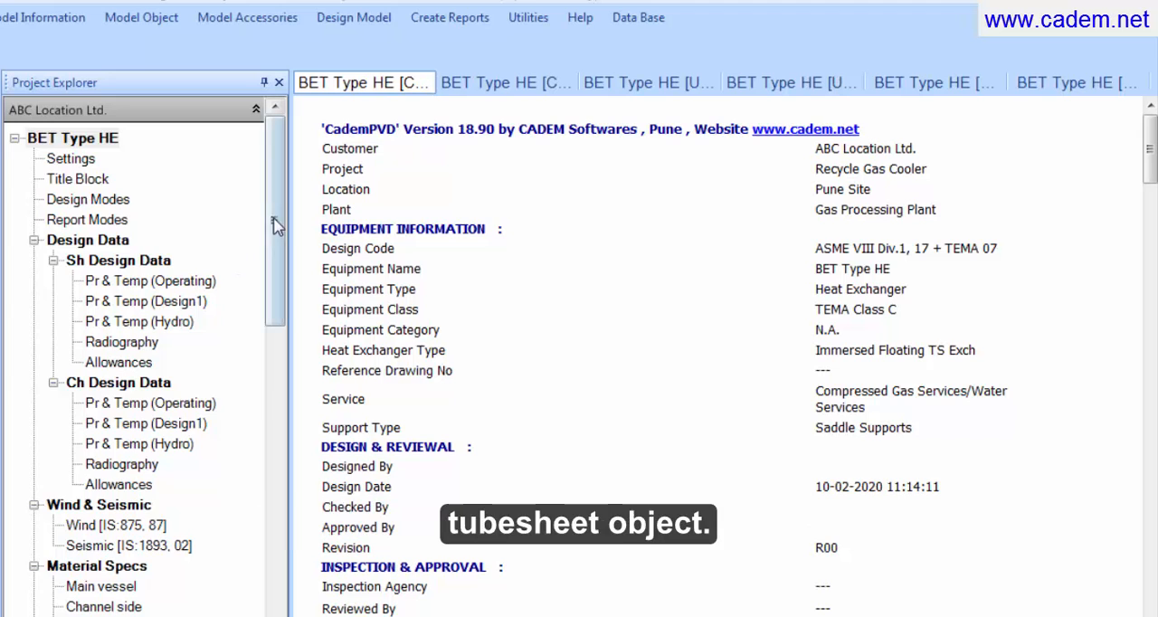
# Step: Create the code reports for Tubesheet (Front) in the Main Shell Assembly
pyautogui.moveTo(271, 222); pyautogui.dragTo(279, 367)
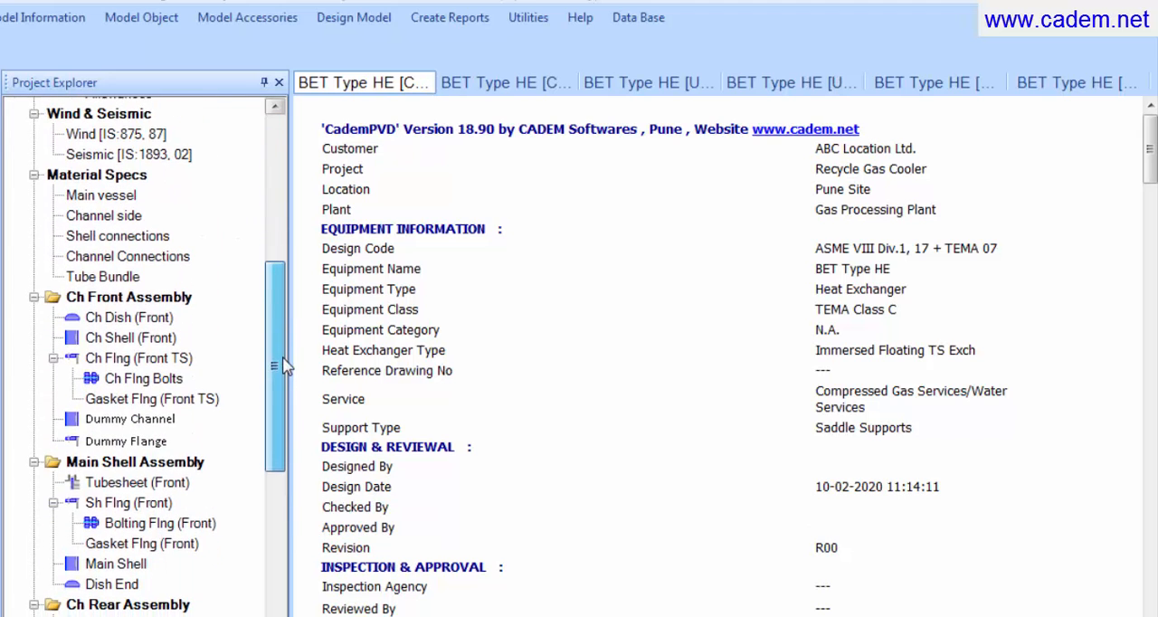
pyautogui.click(180, 485)
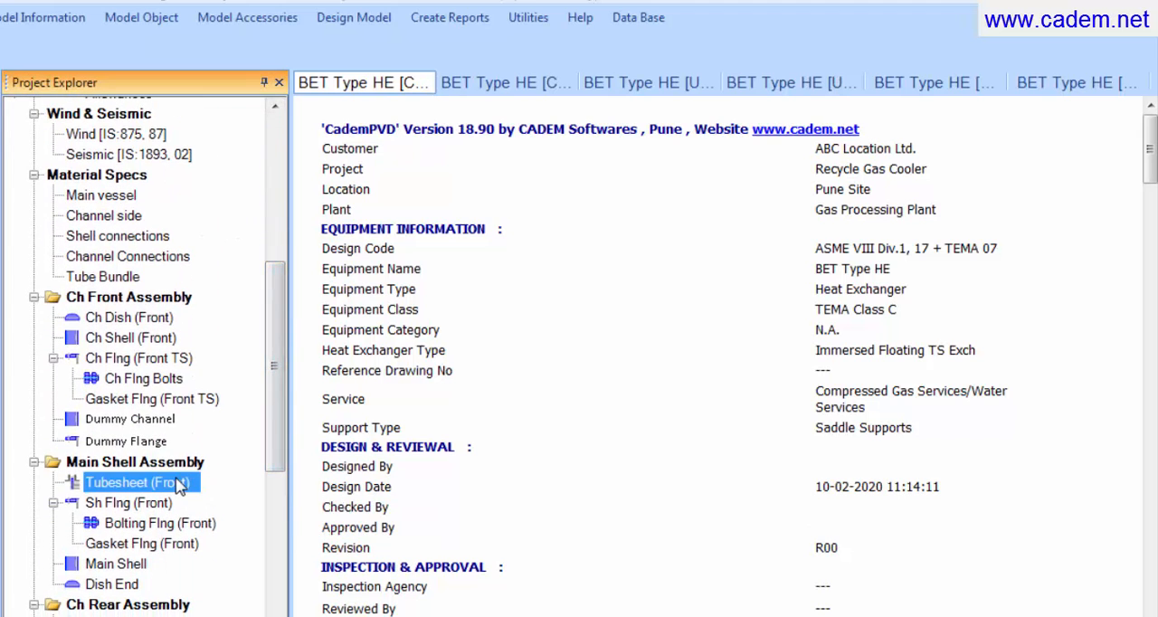
pyautogui.click(423, 22)
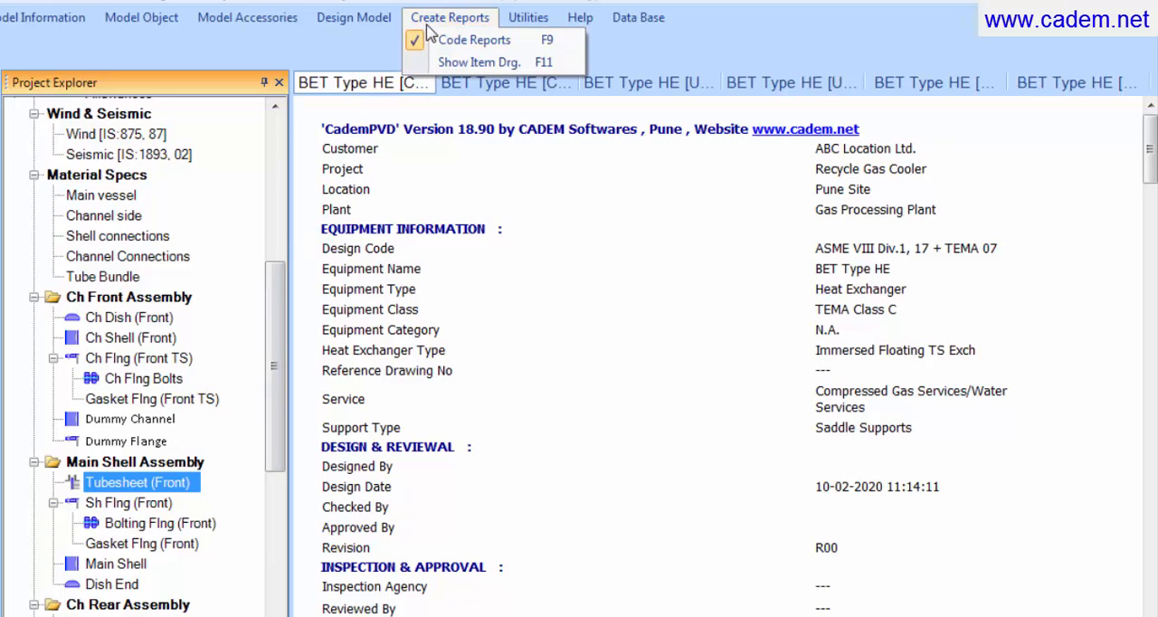
pyautogui.click(443, 42)
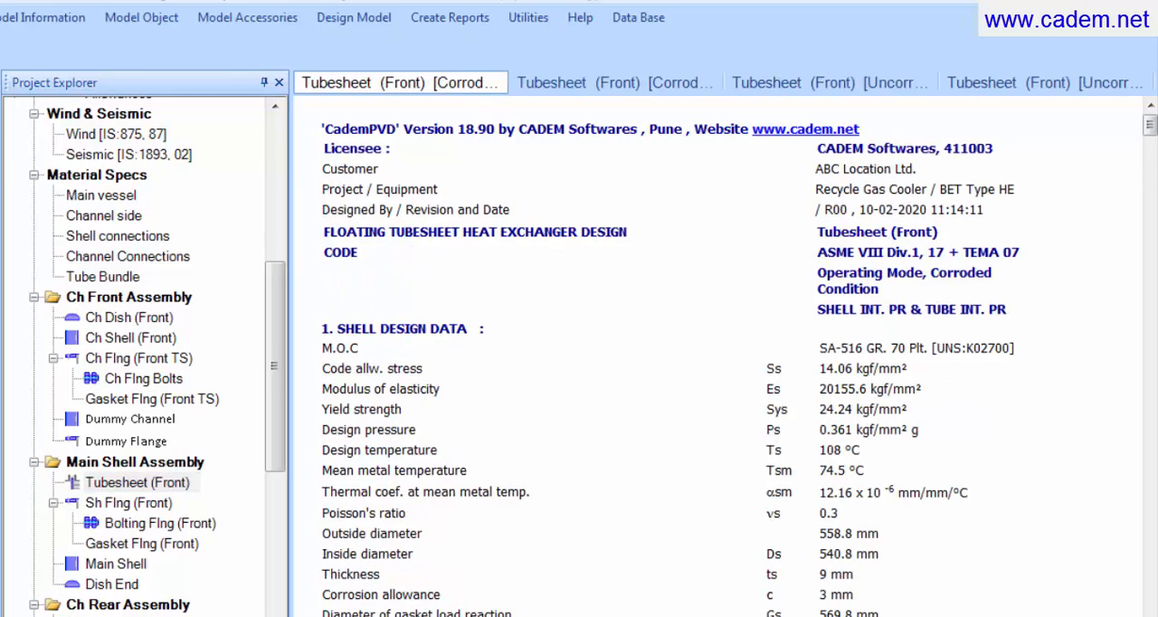
# Step: Review the shell, channel, tube and tubesheet design data in the tubesheet report and check the provided tubesheet thickness
pyautogui.scroll(-8, 1151, 130)
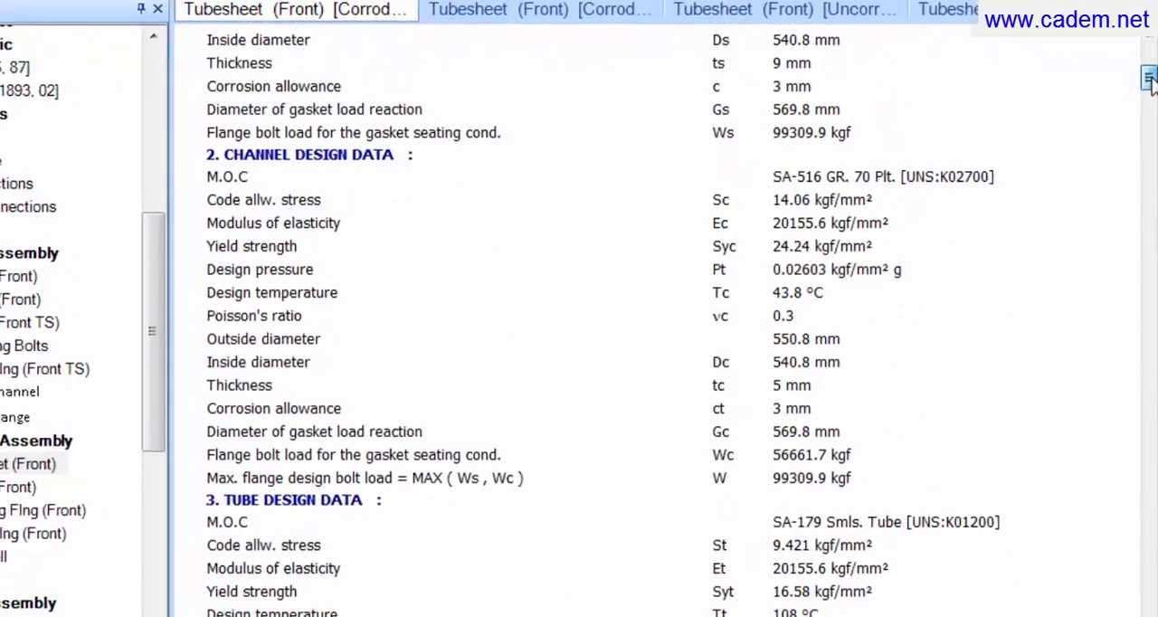
pyautogui.scroll(-4, 579, 308)
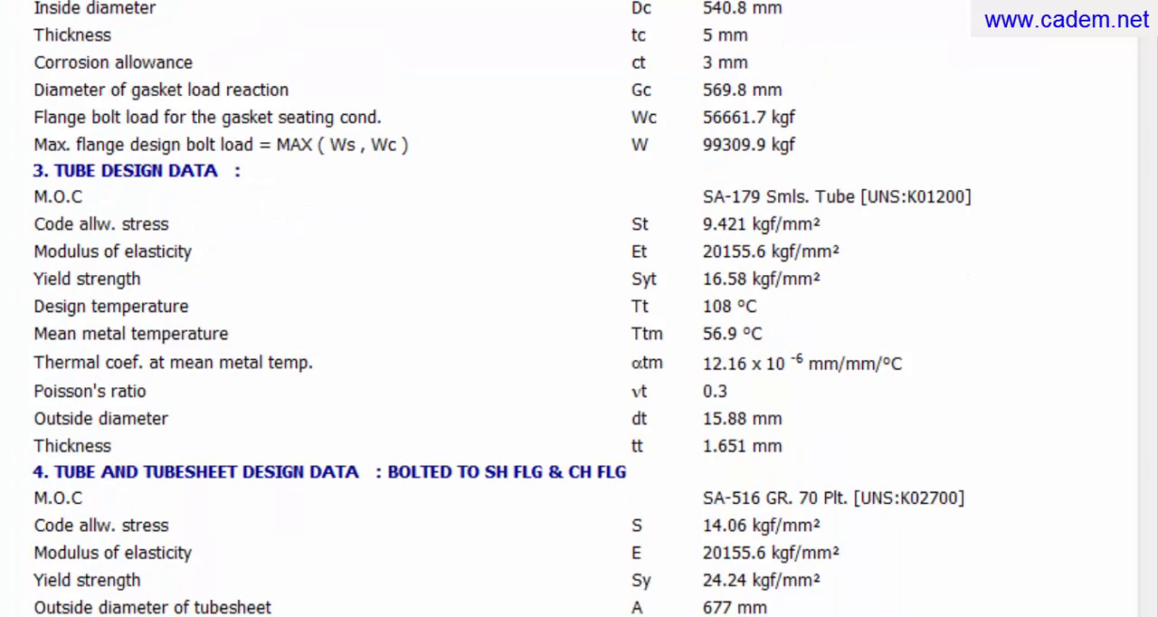
pyautogui.scroll(-4, 228, 354)
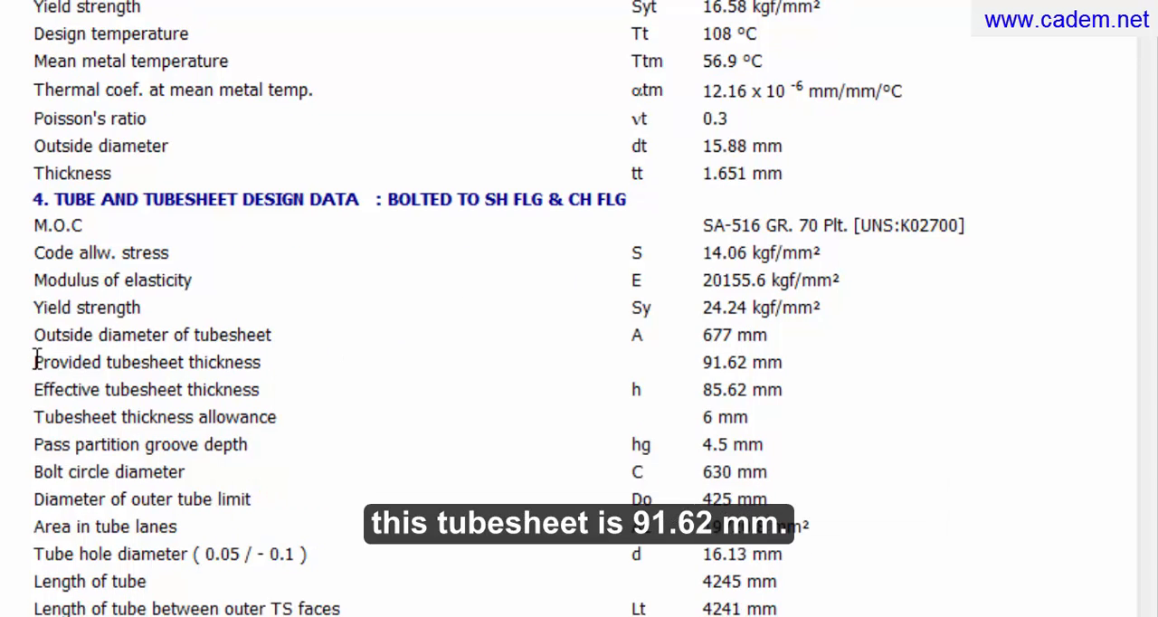
pyautogui.moveTo(33, 362); pyautogui.dragTo(267, 361)
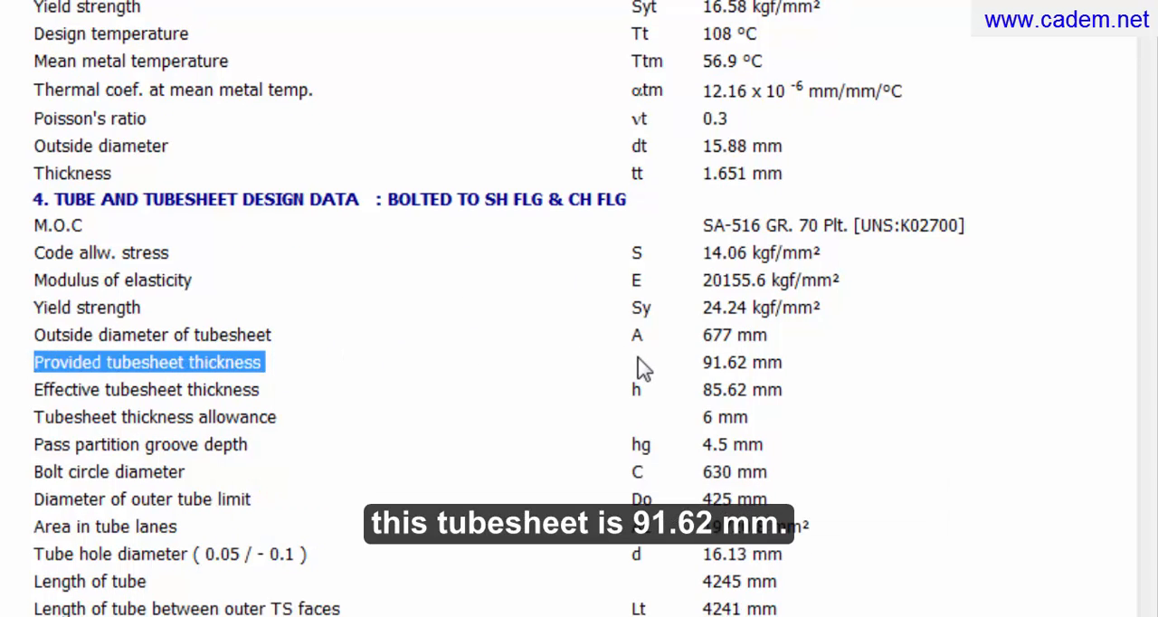
pyautogui.moveTo(665, 362); pyautogui.dragTo(807, 371)
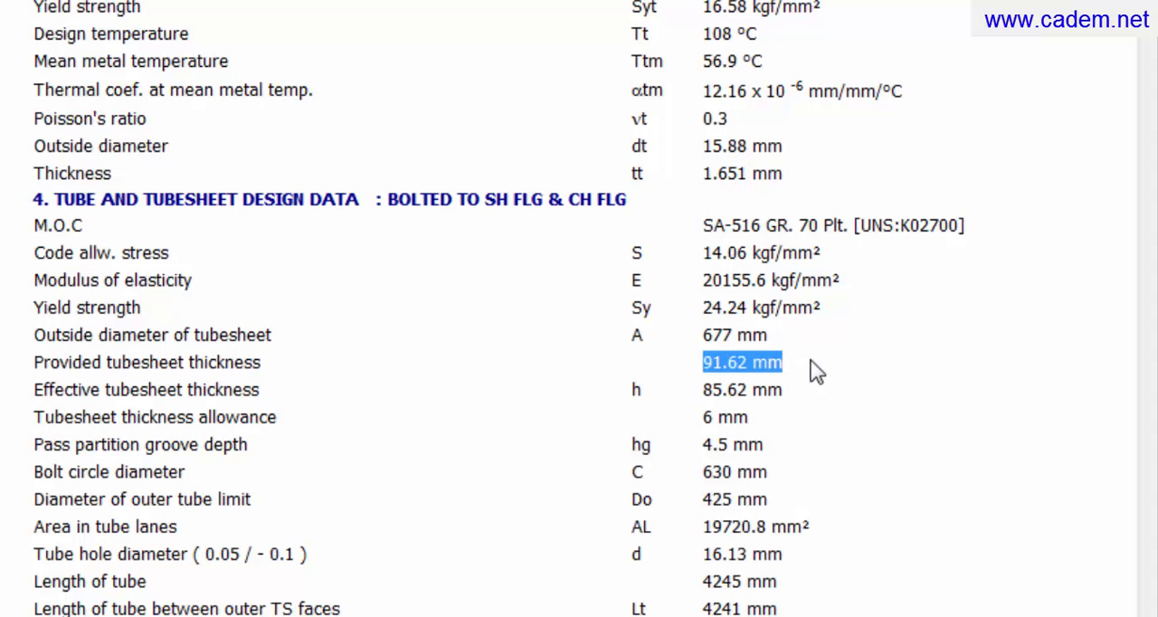
pyautogui.click(816, 361)
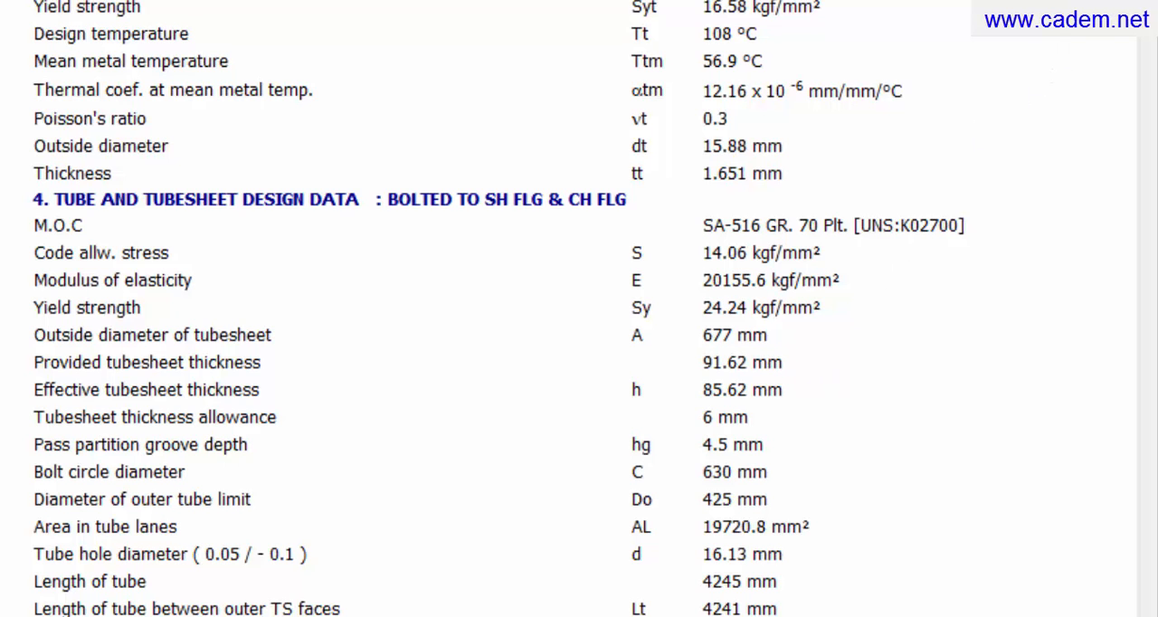
# Step: Look through the UHX calculations in the tubesheet report and show the item drawing of Tubesheet (Front)
pyautogui.scroll(-10, 1145, 43)
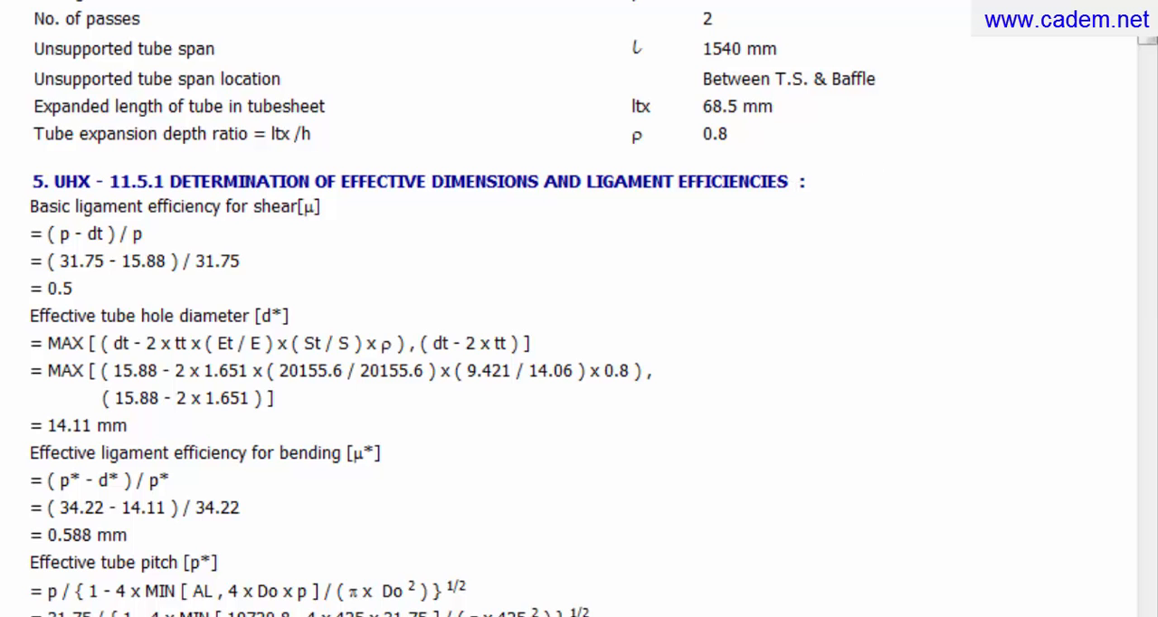
pyautogui.moveTo(1145, 43); pyautogui.dragTo(1147, 354)
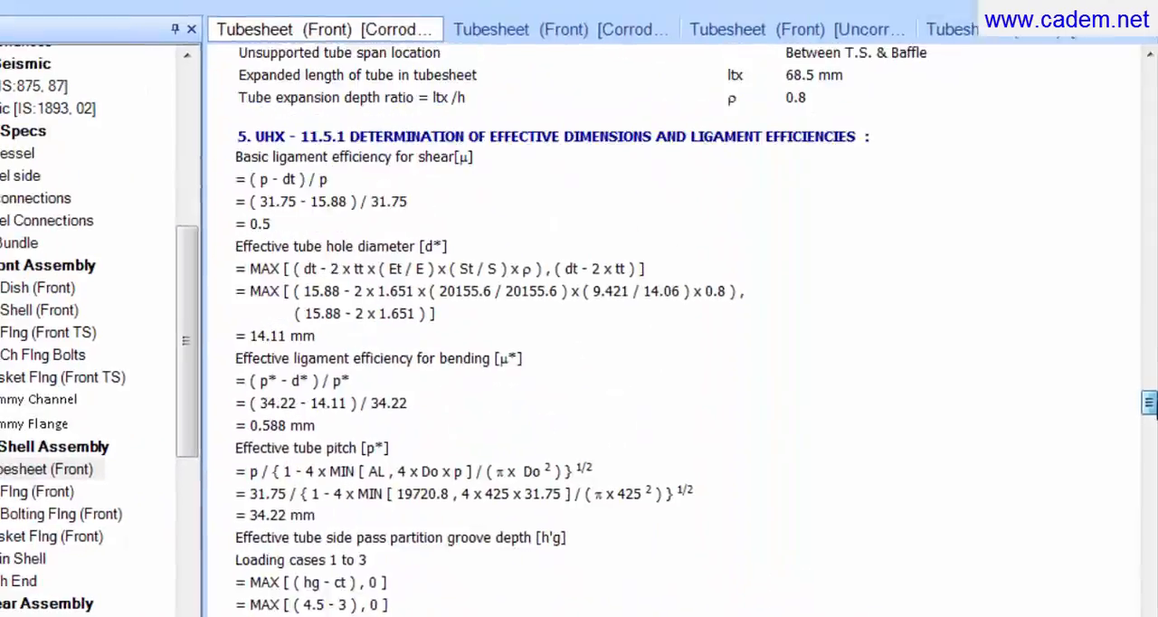
pyautogui.moveTo(1156, 405); pyautogui.dragTo(1138, 73)
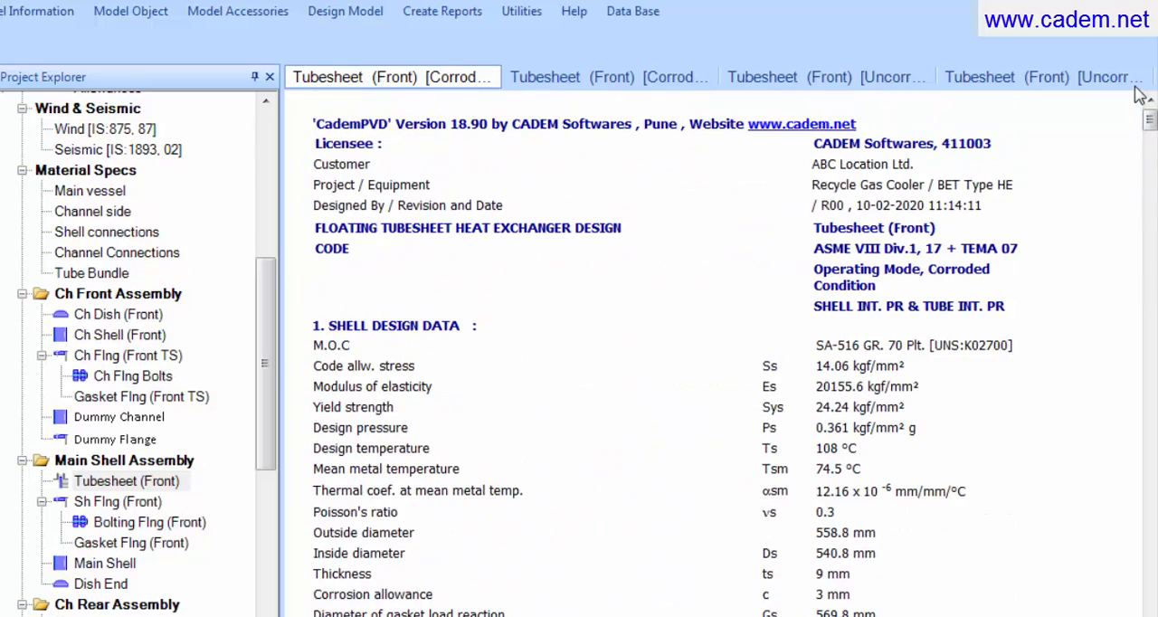
pyautogui.click(455, 13)
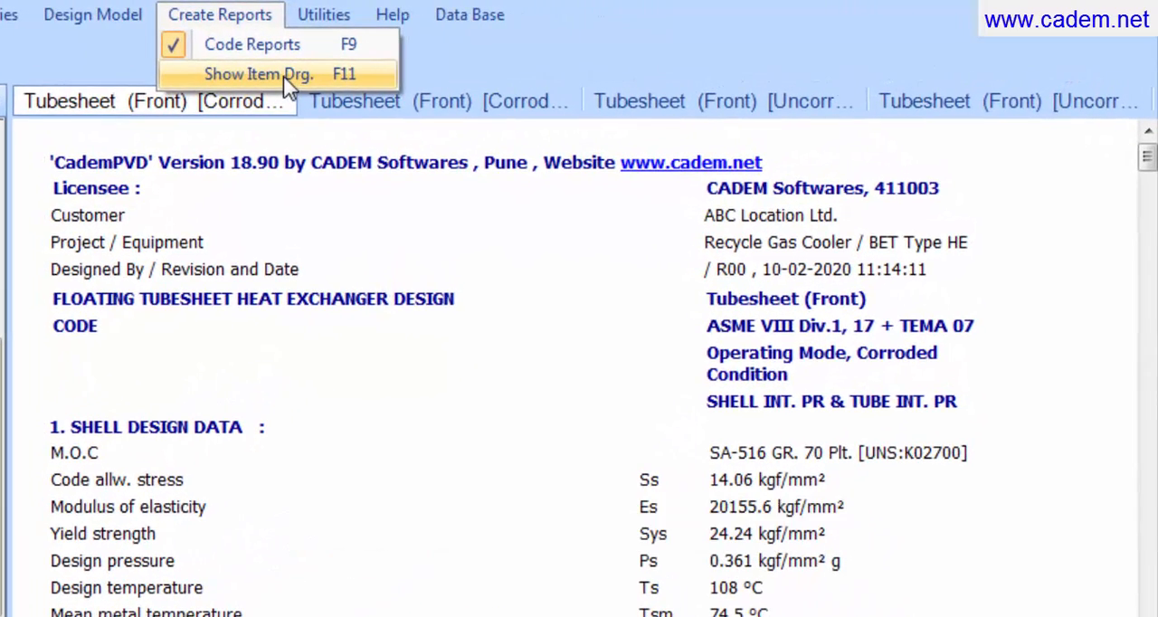
pyautogui.click(283, 76)
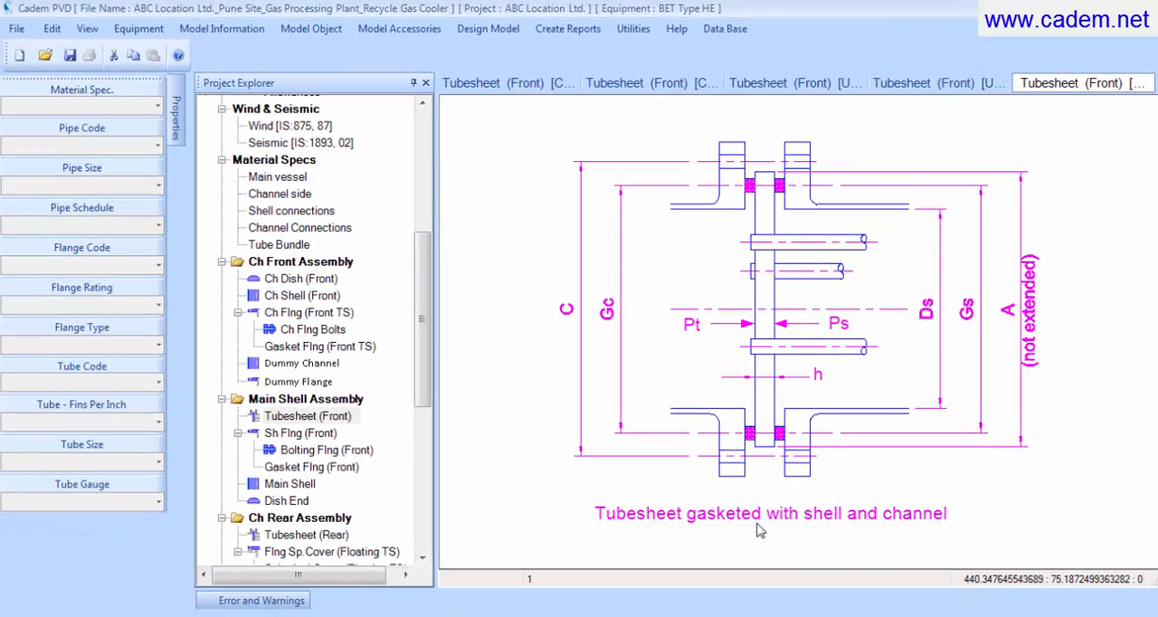
# Step: Create the code reports for Sh Flng (Front) in the Main Shell Assembly
pyautogui.click(328, 434)
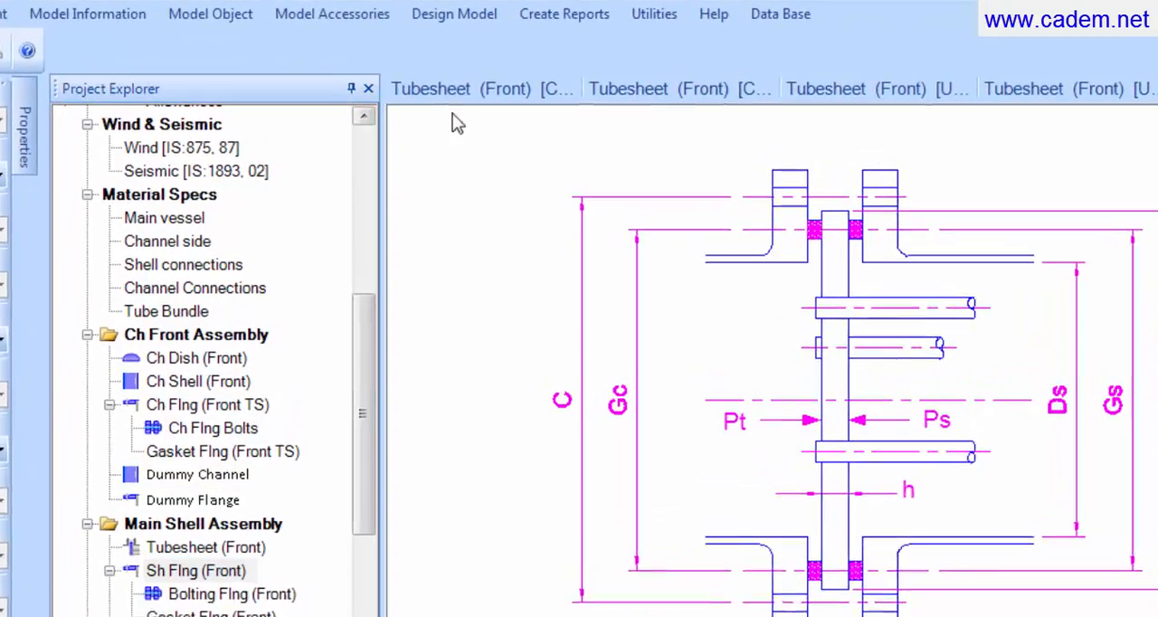
pyautogui.click(564, 13)
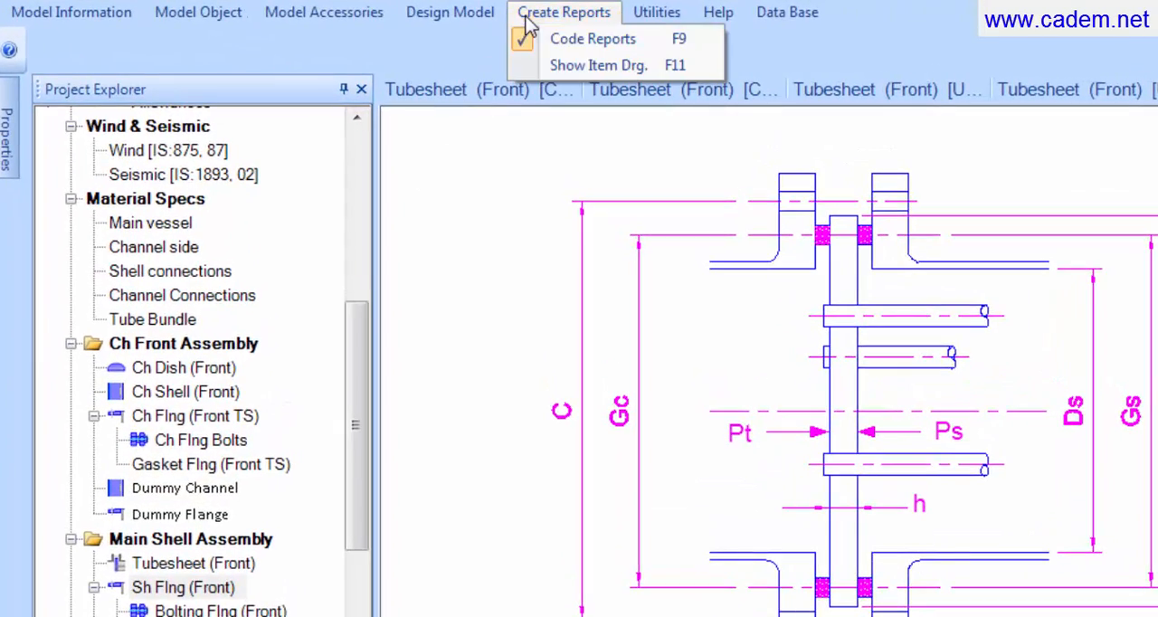
pyautogui.click(562, 39)
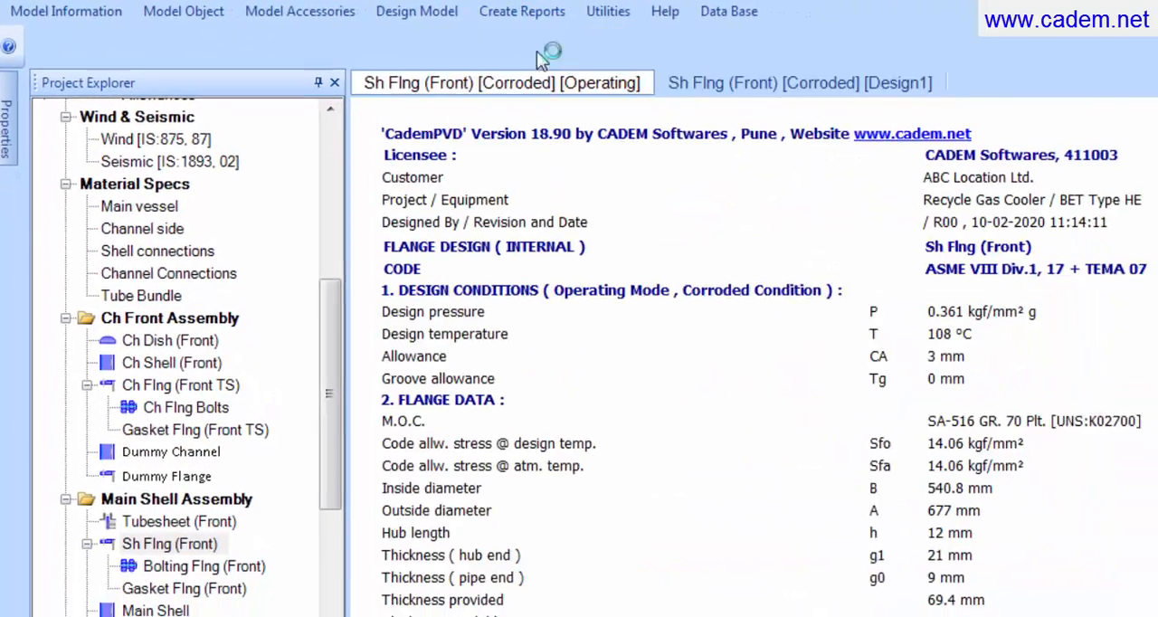
# Step: Review the front shell flange report and check the bolt PCD in its bolting data
pyautogui.moveTo(1153, 157); pyautogui.dragTo(1060, 216)
pyautogui.scroll(2, 1060, 215)
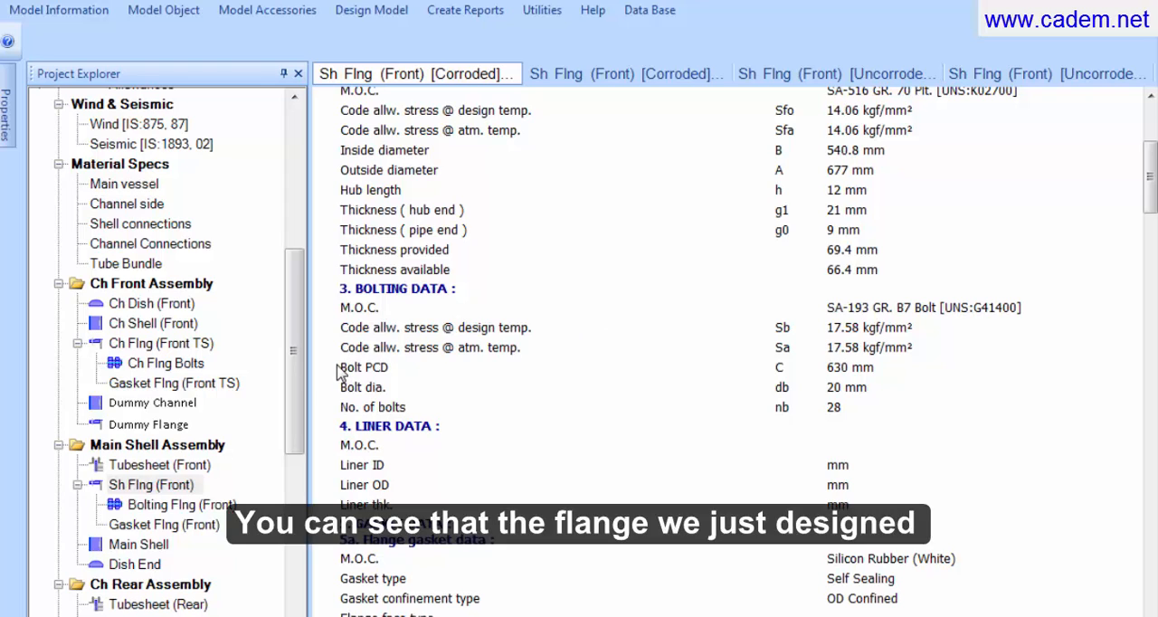
pyautogui.moveTo(349, 366); pyautogui.dragTo(419, 366)
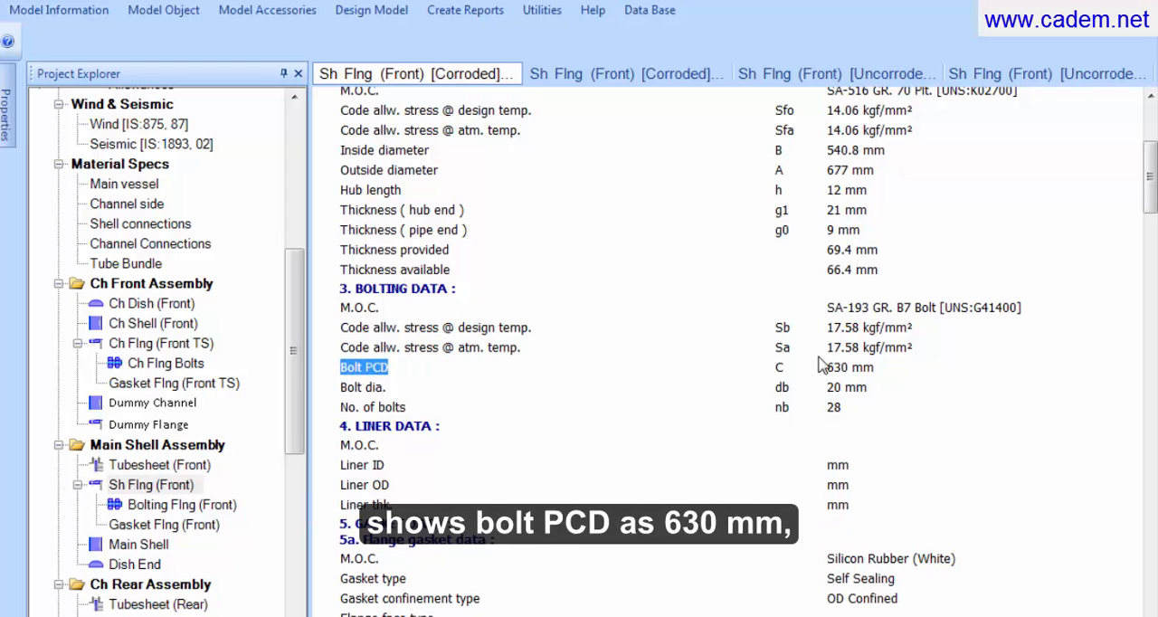
pyautogui.moveTo(825, 368); pyautogui.dragTo(874, 369)
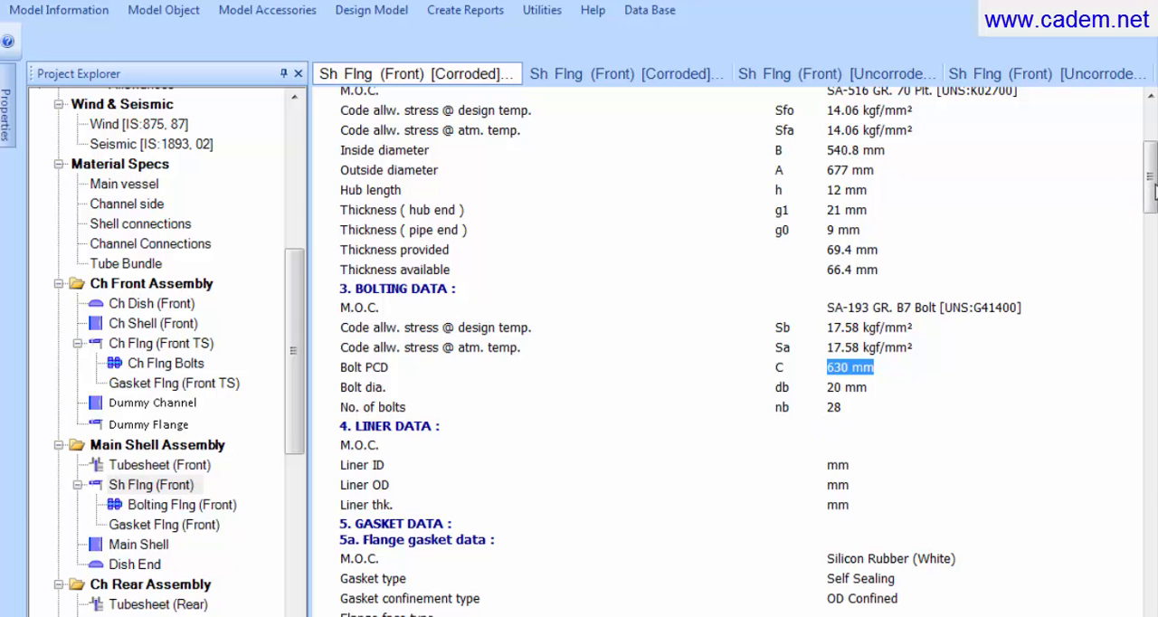
pyautogui.moveTo(1154, 186); pyautogui.dragTo(1150, 119)
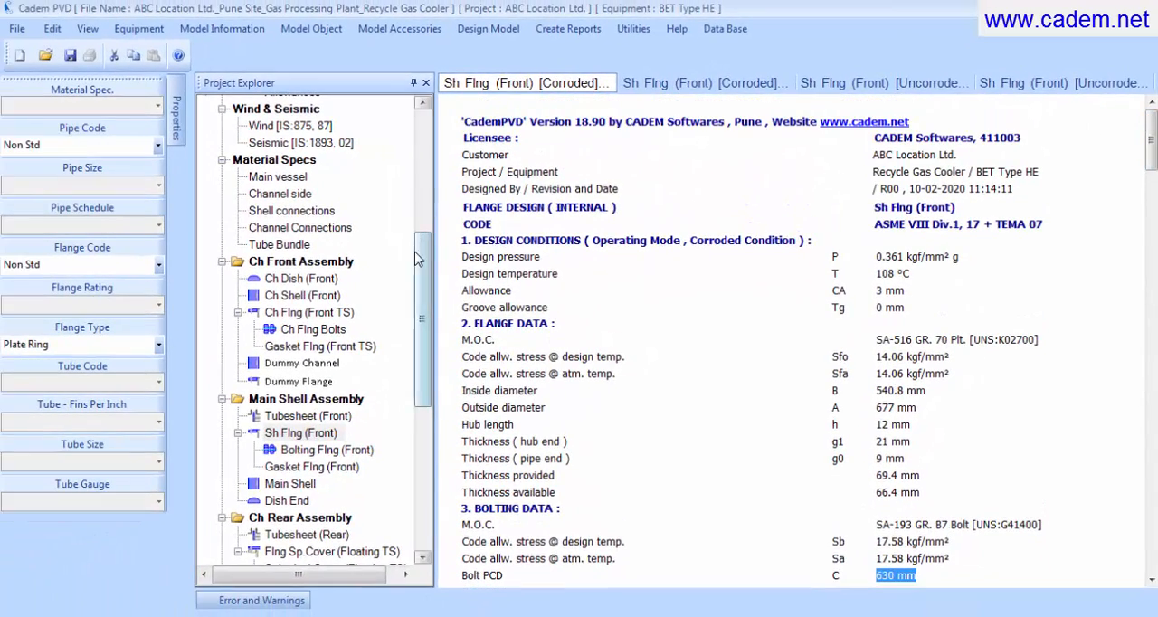
# Step: Pin the Properties and Error and Warnings windows back open in the workspace
pyautogui.moveTo(427, 260); pyautogui.dragTo(425, 134)
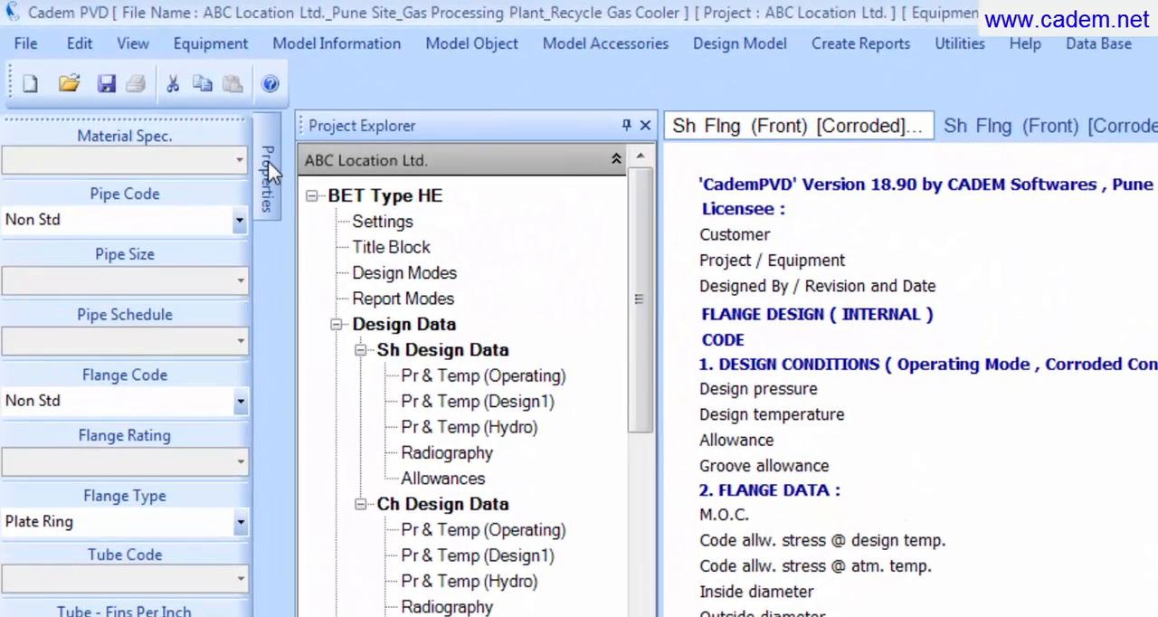
pyautogui.moveTo(267, 161)
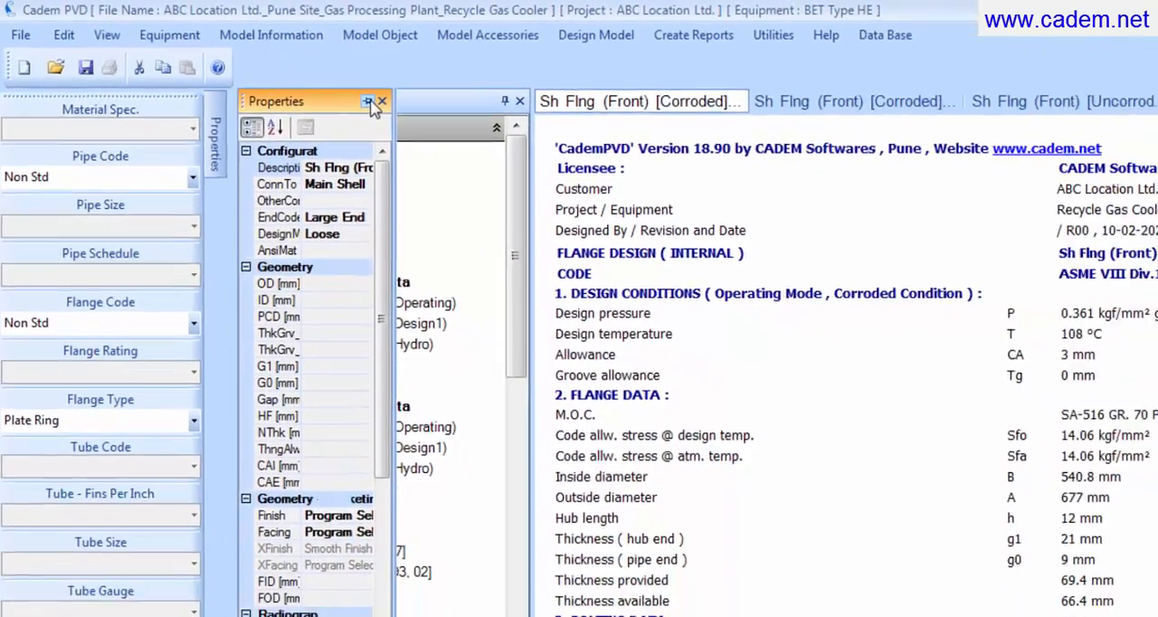
pyautogui.click(456, 127)
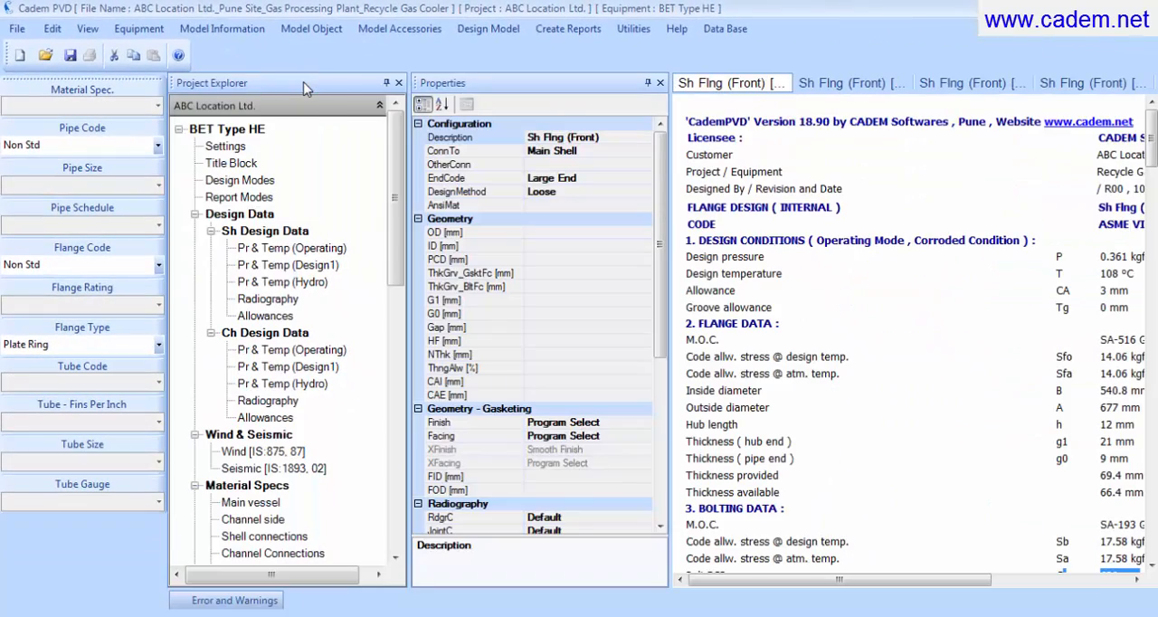
pyautogui.moveTo(250, 600)
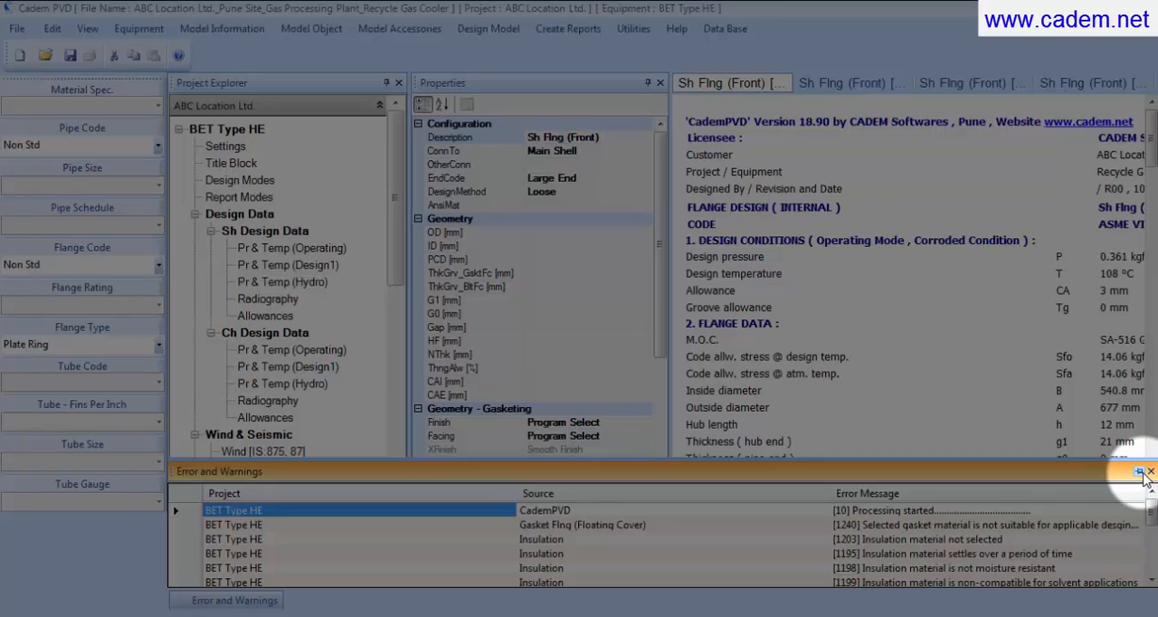
pyautogui.click(1139, 472)
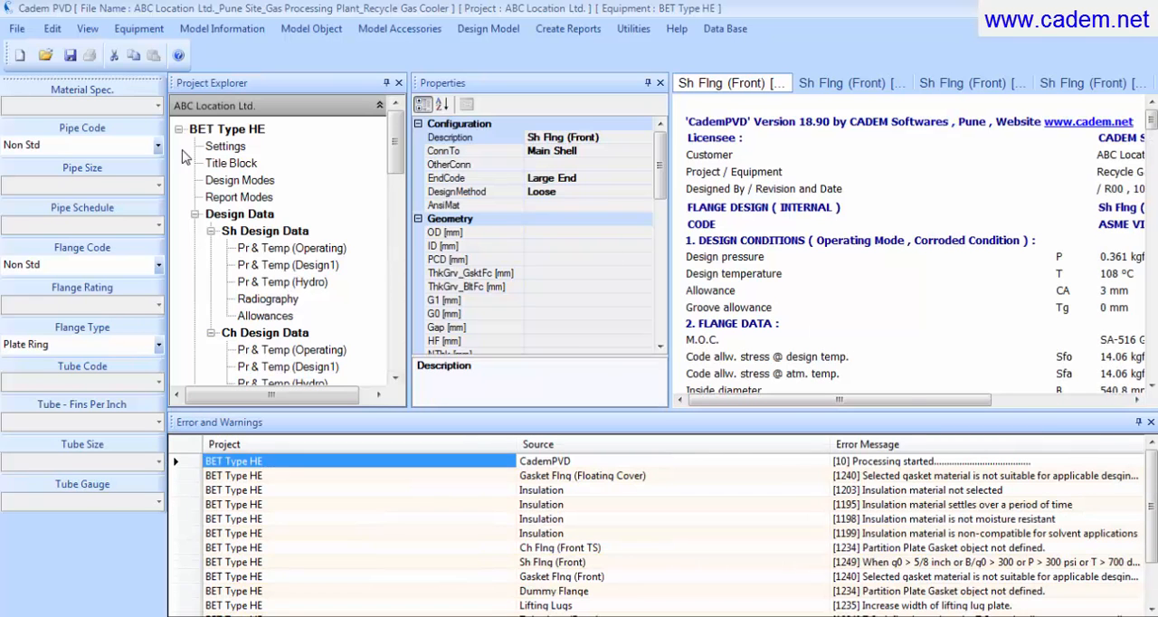
# Step: Save the project as a CademPVD file named ABC Location Ltd._Pune Site_Gas Processing Plant_Recycle Gas Cooler
pyautogui.click(17, 30)
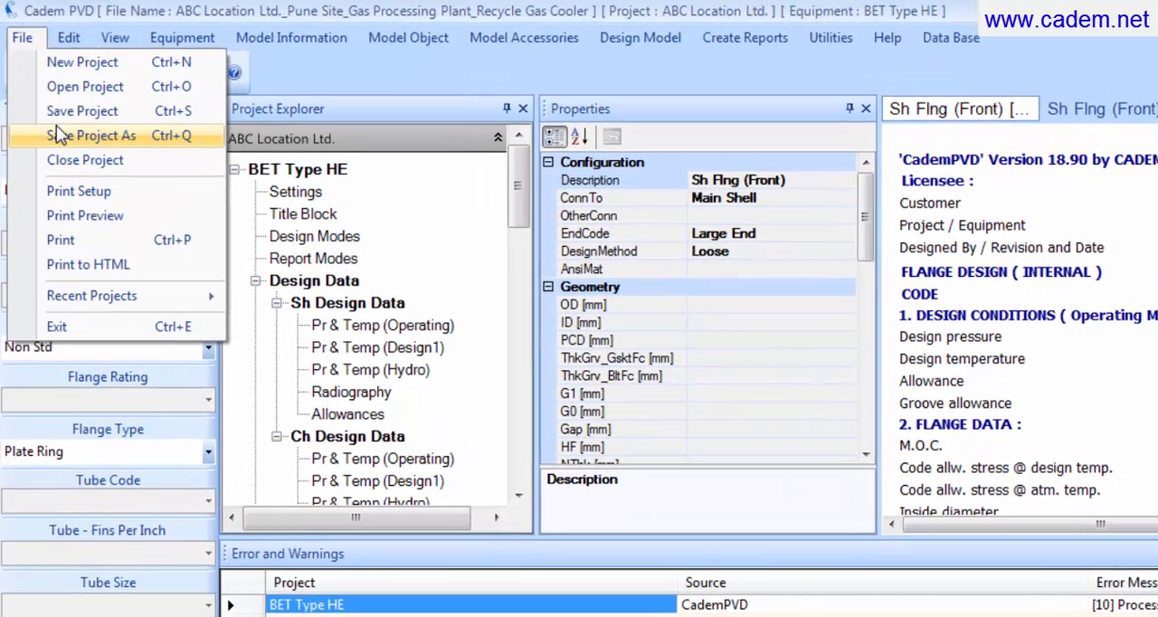
pyautogui.click(57, 127)
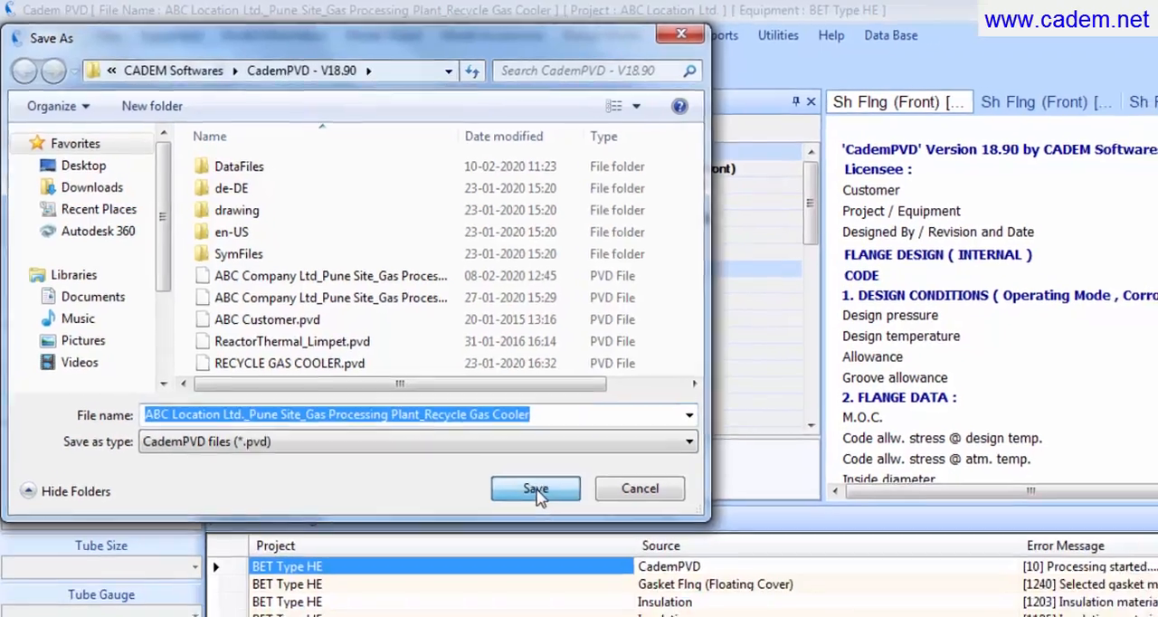
pyautogui.click(572, 521)
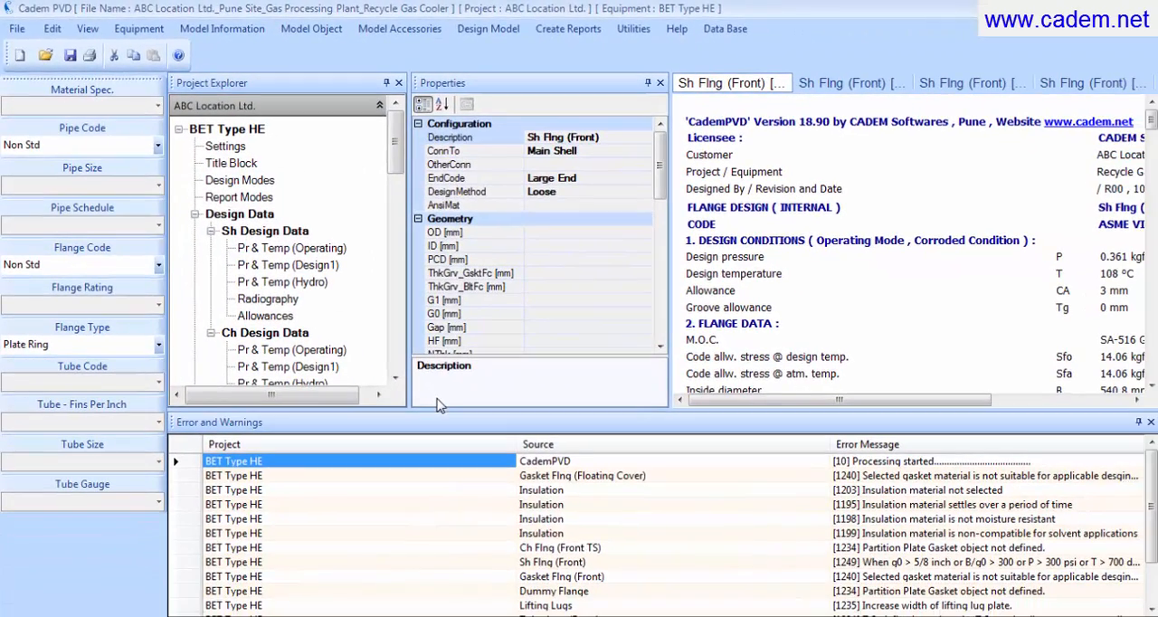